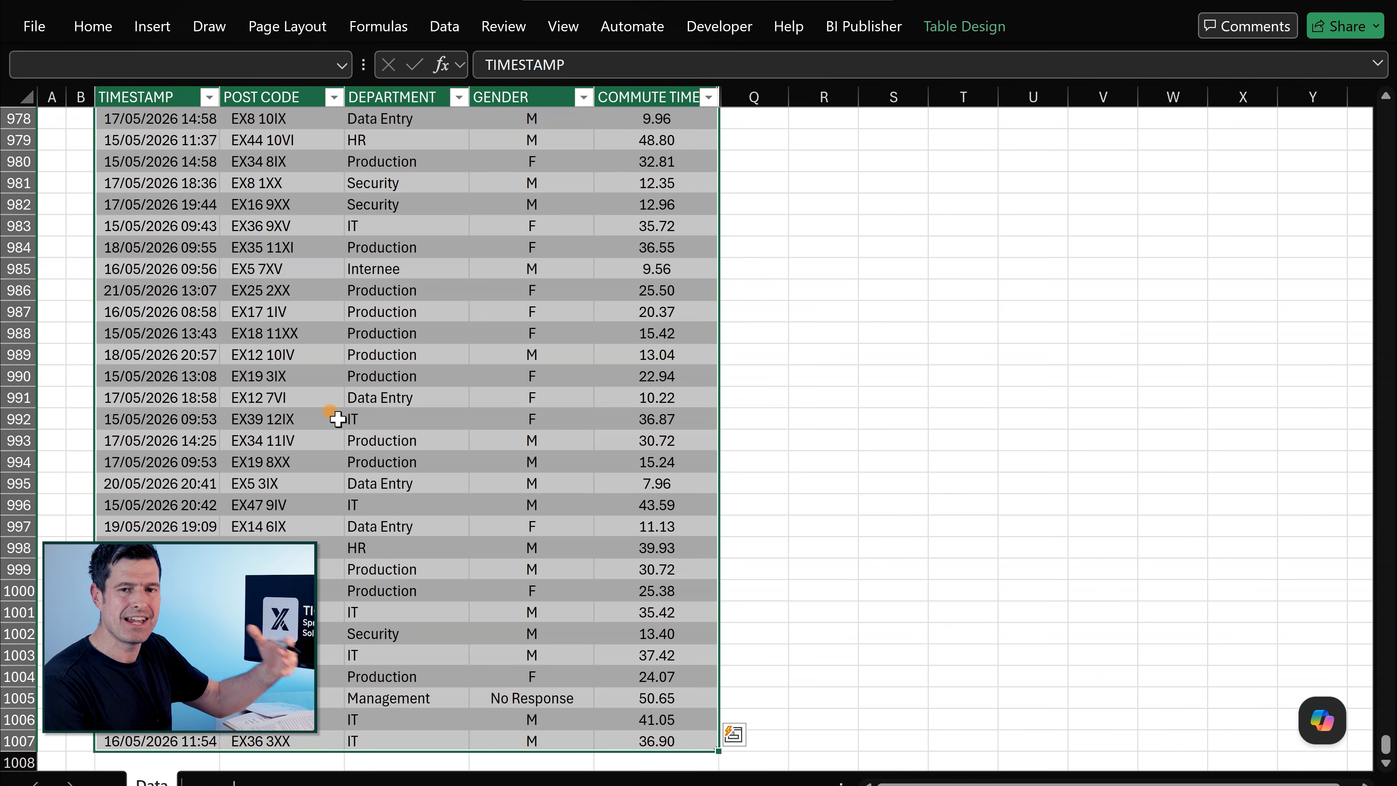
Step: Create a PivotTable from the Table_Commutes table on a new worksheet
click(164, 30)
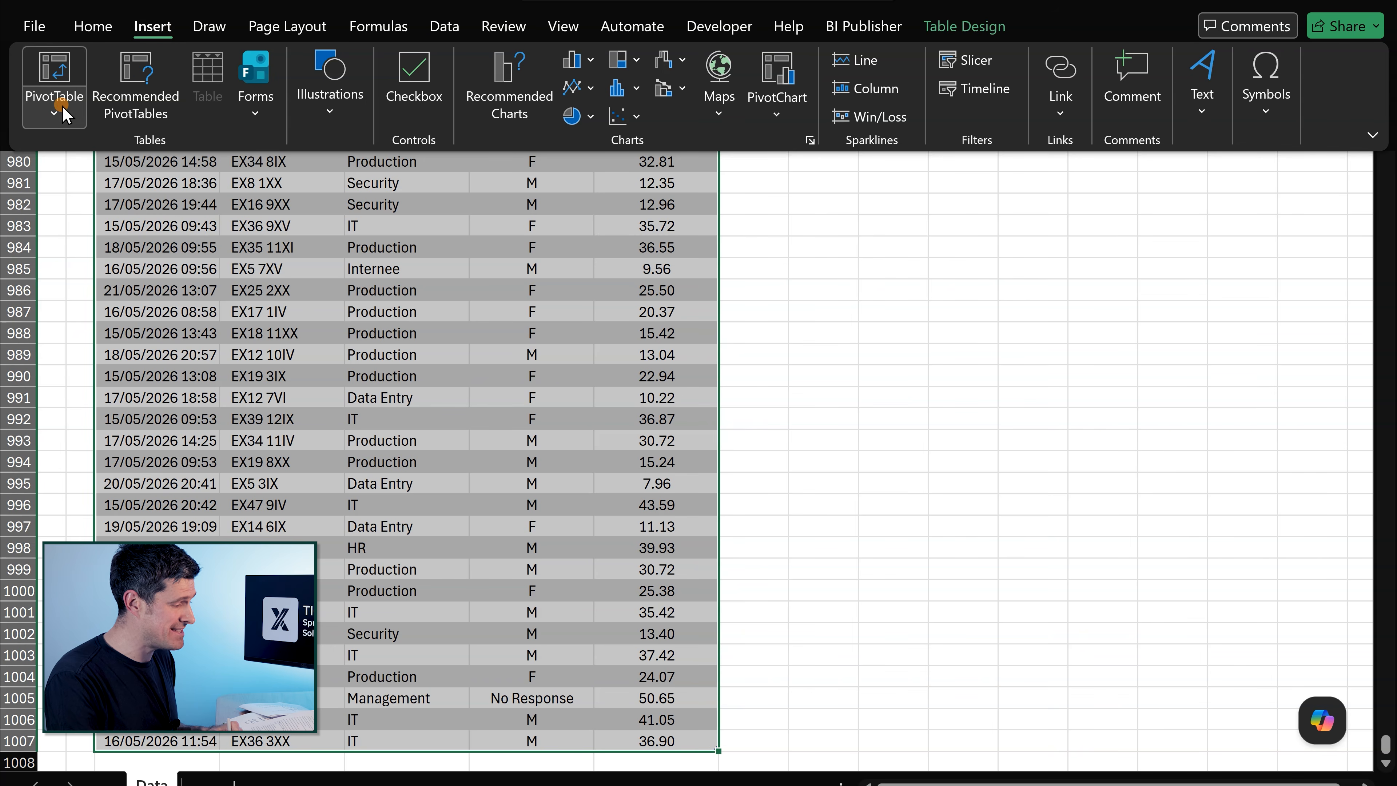
click(62, 108)
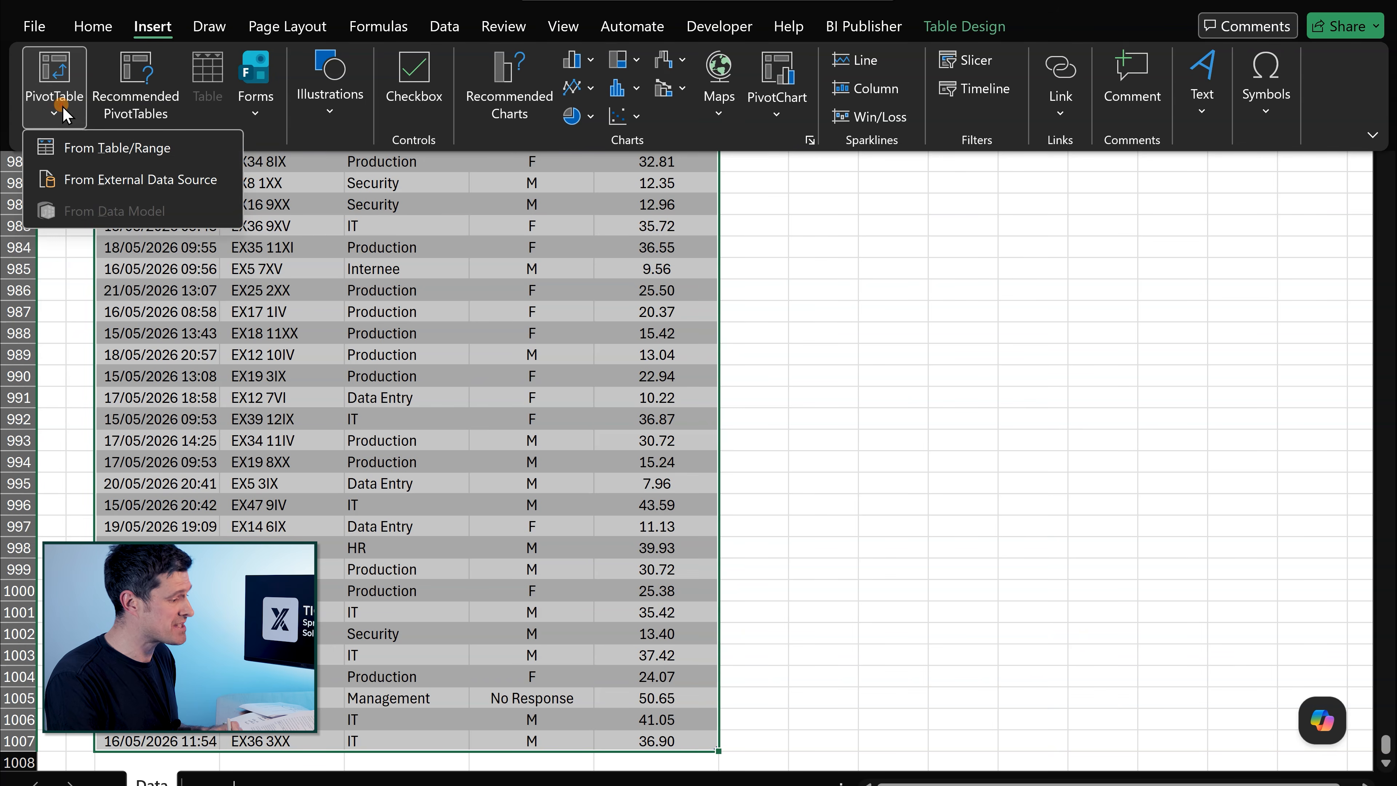
click(94, 148)
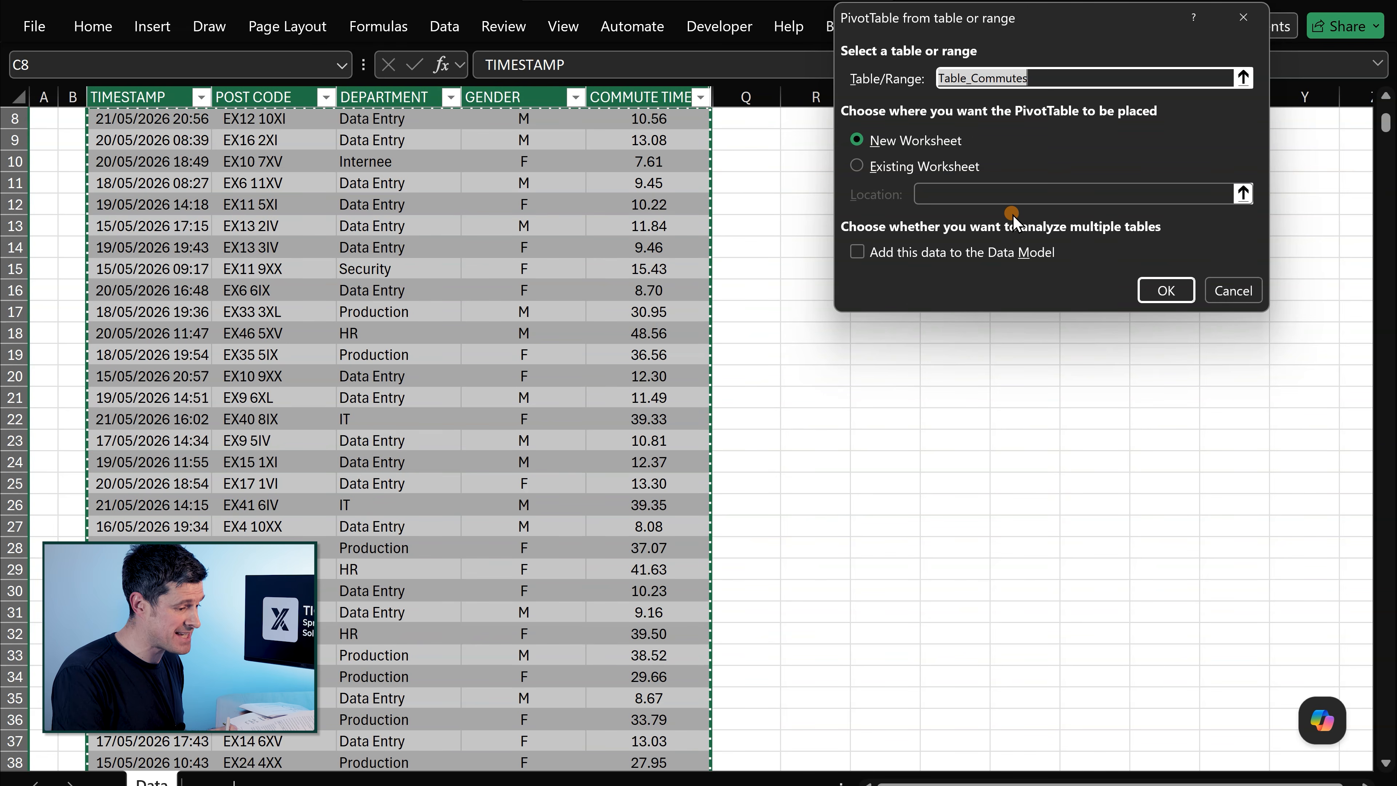
click(1171, 292)
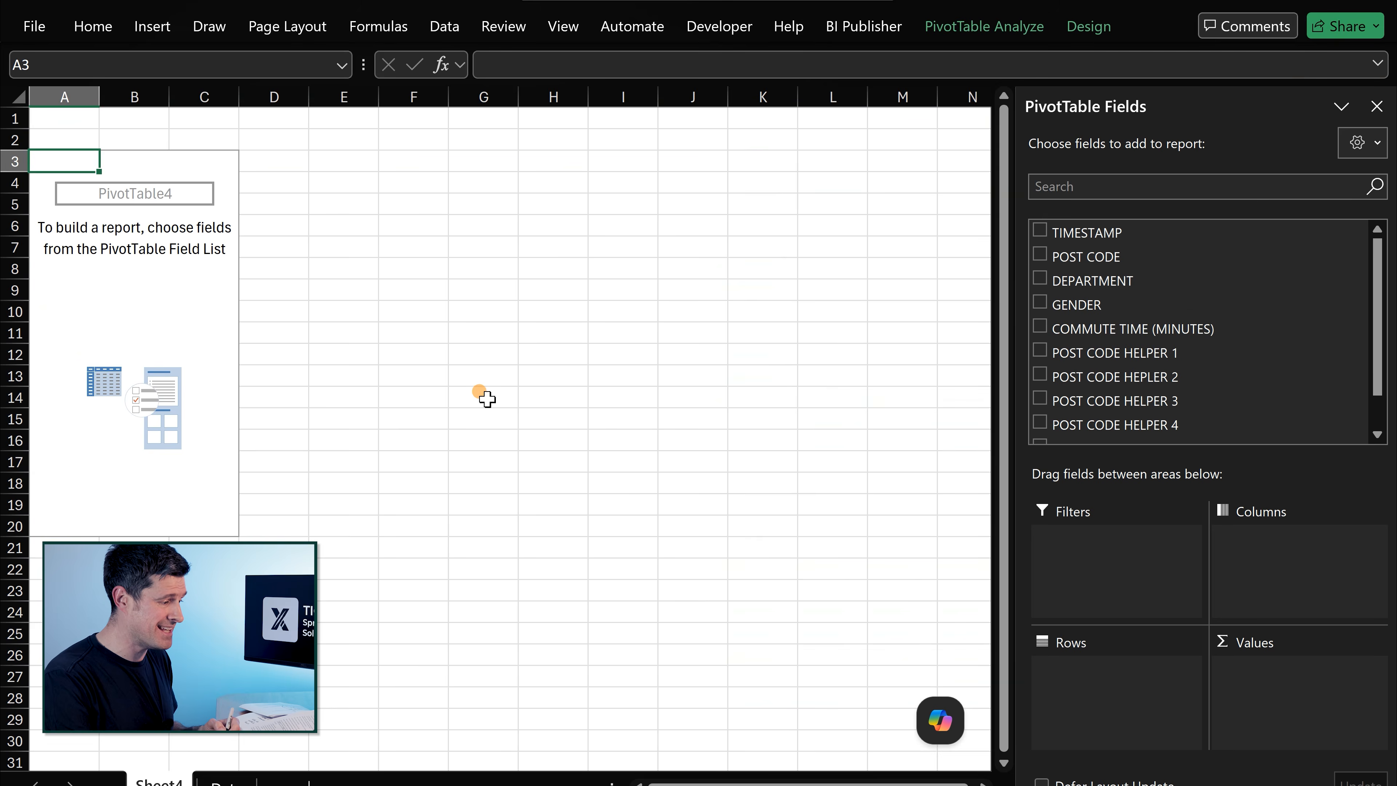
Step: Add DEPARTMENT to the PivotTable rows and the sum of COMMUTE TIME (MINUTES) to its values
click(468, 397)
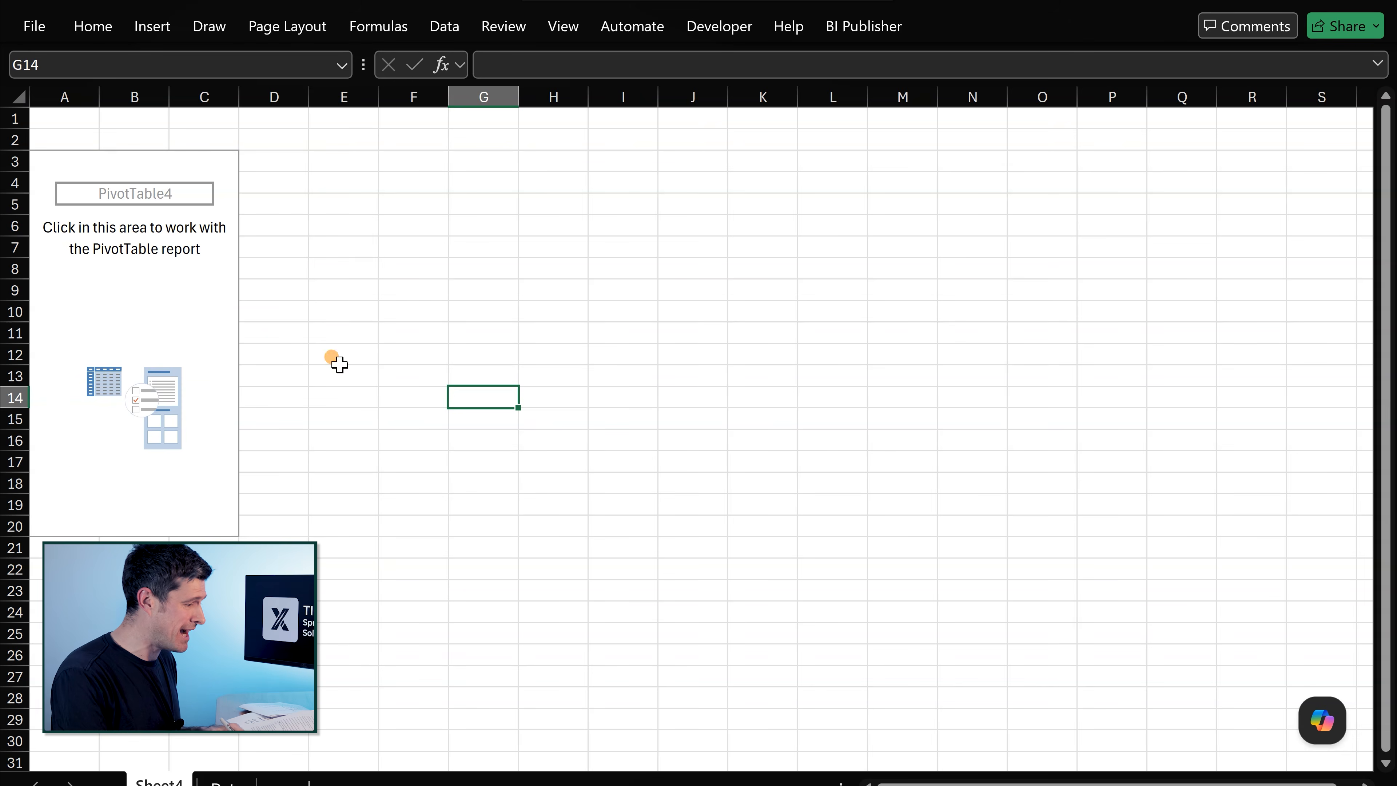
click(182, 311)
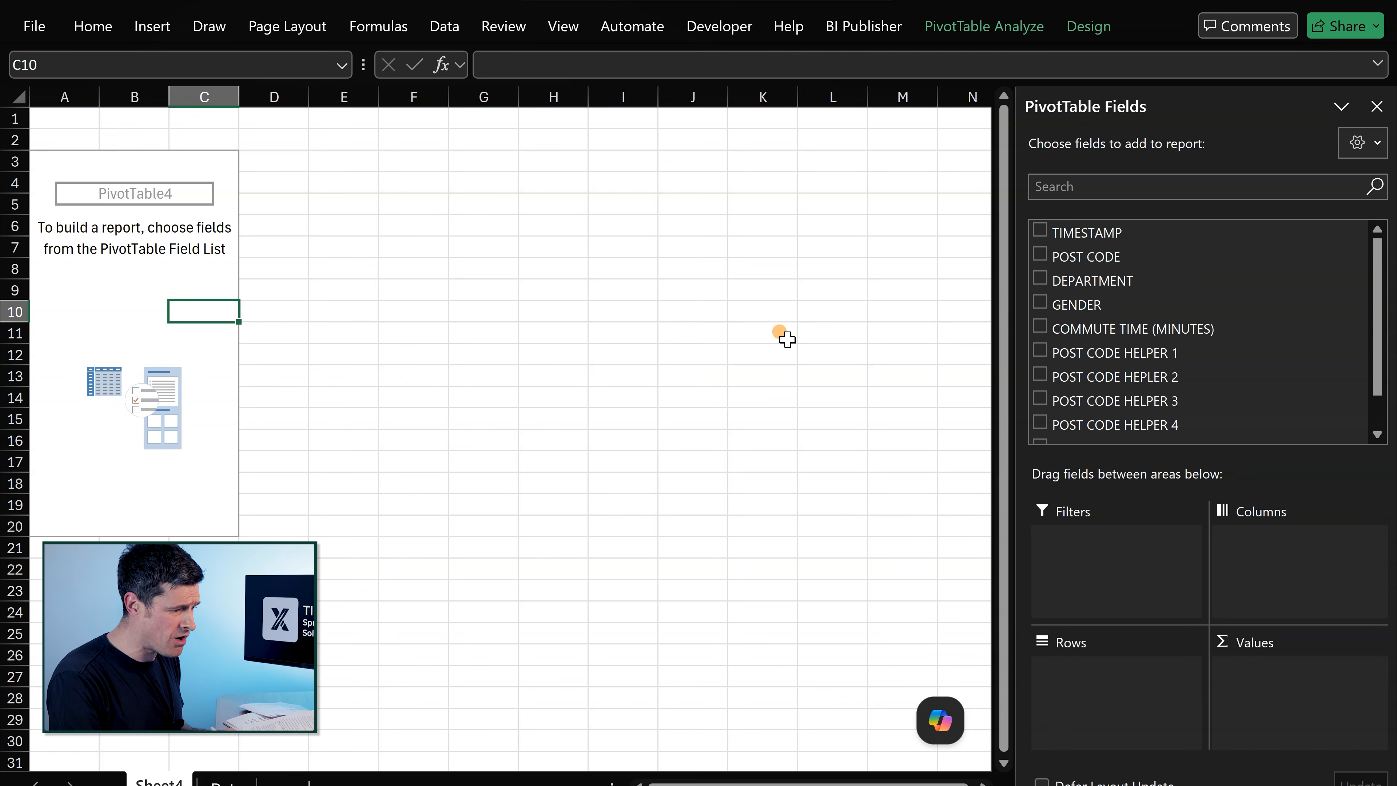
click(1039, 281)
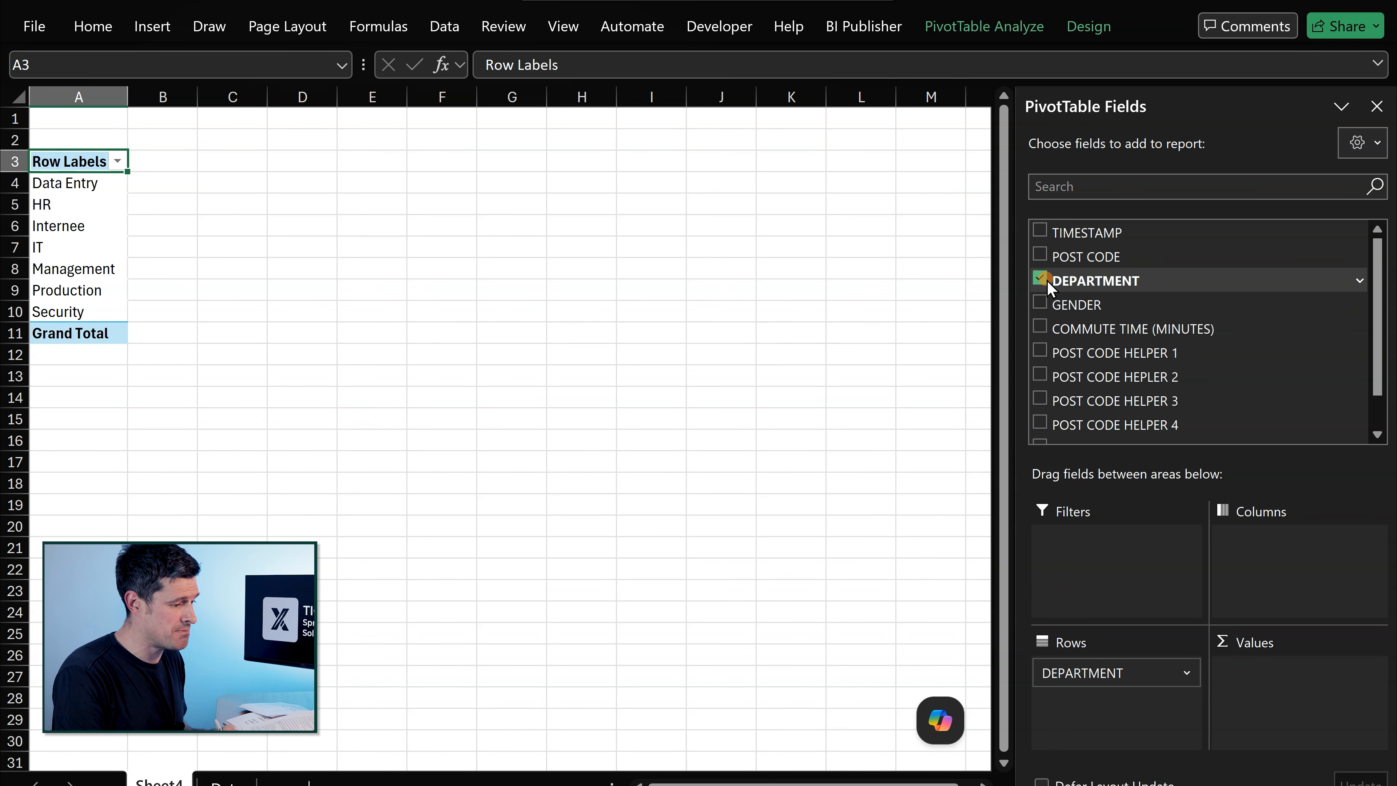
click(1039, 329)
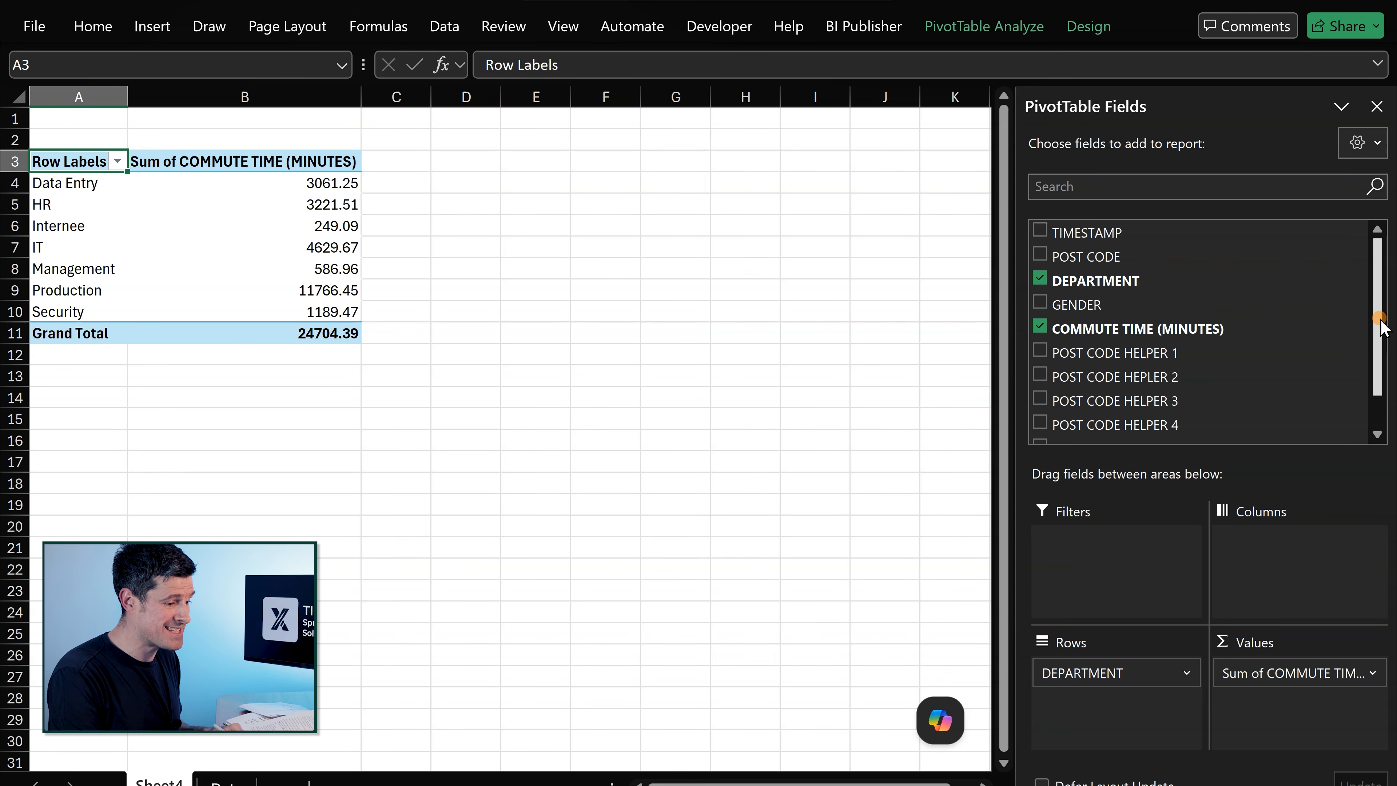
Step: Add POST CODE GROUP to the PivotTable and move it from the rows to the columns
drag(1379, 315, 1378, 365)
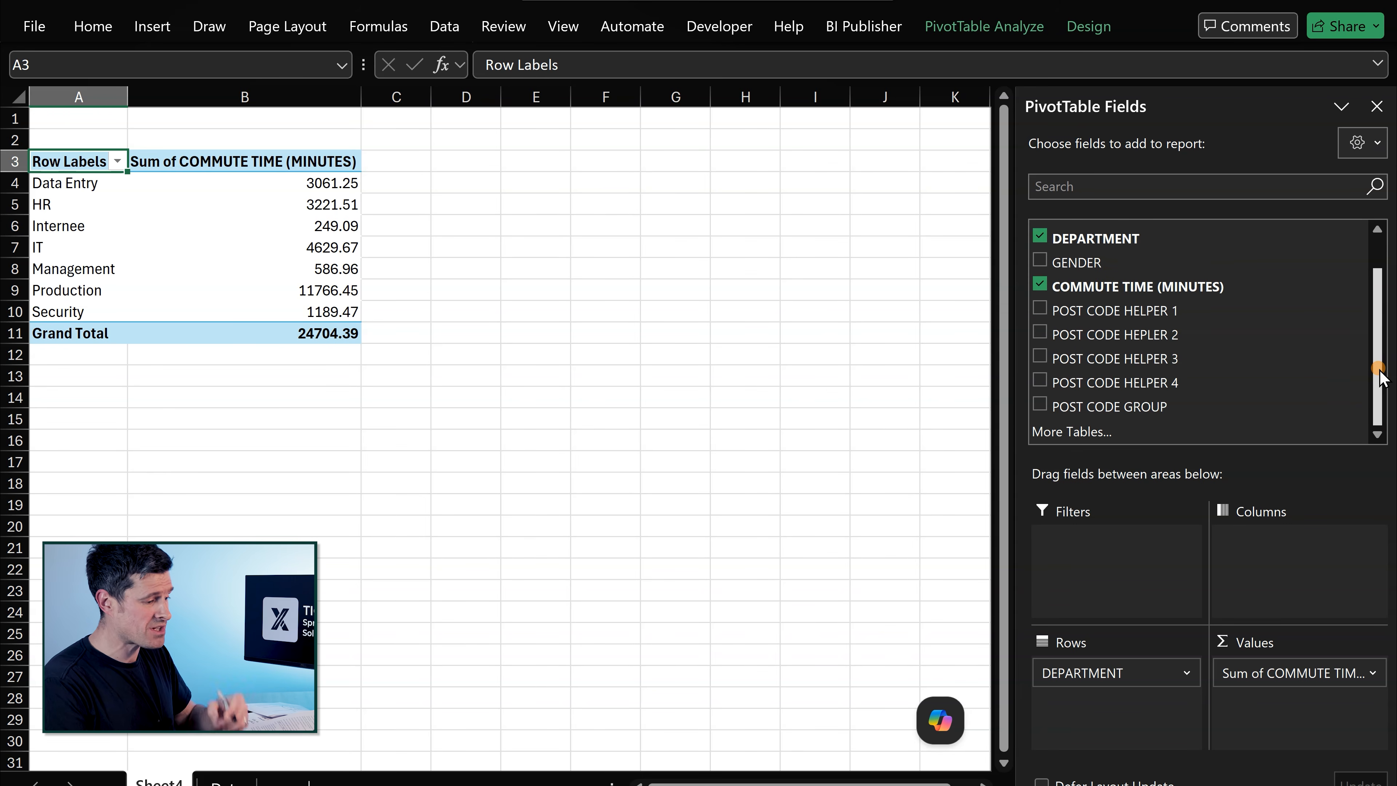
click(1040, 405)
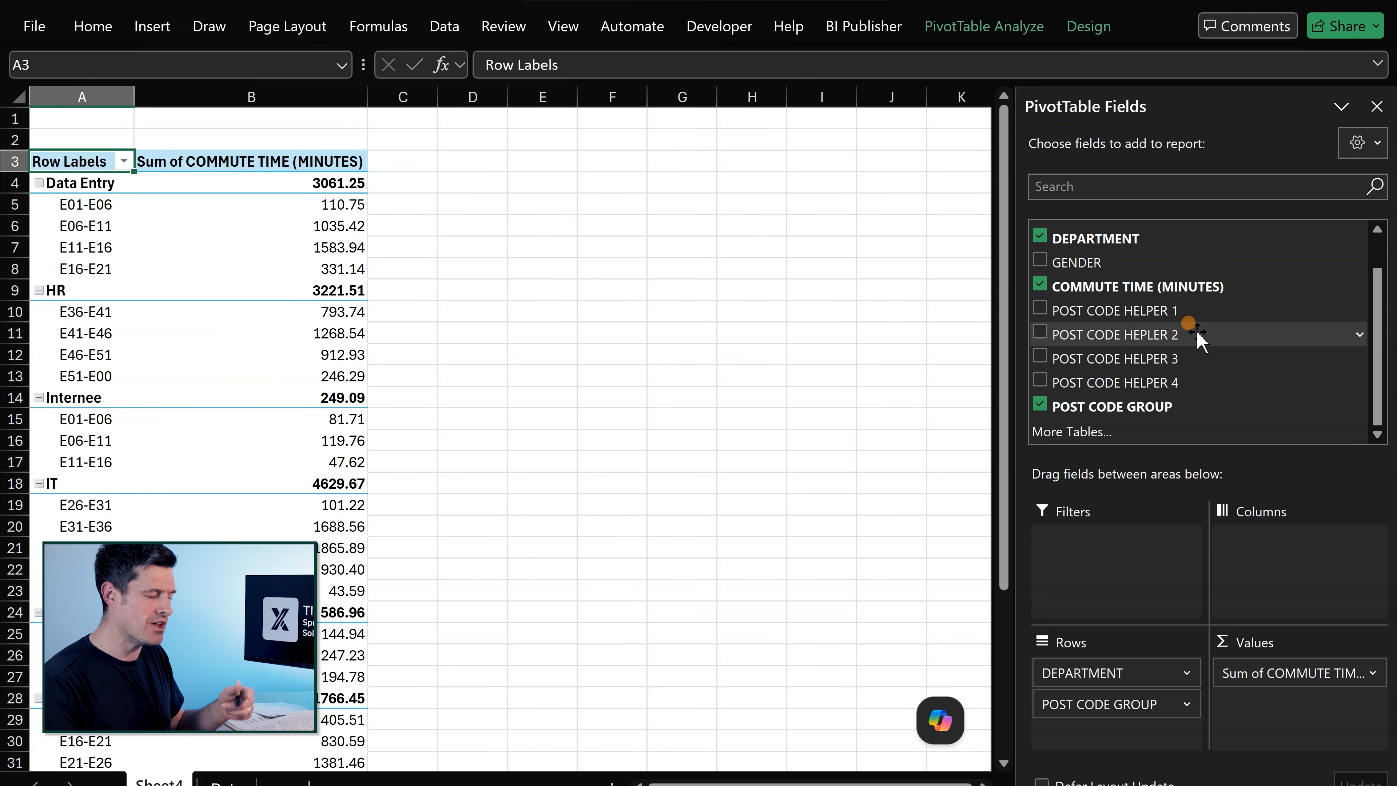
drag(1197, 333, 312, 413)
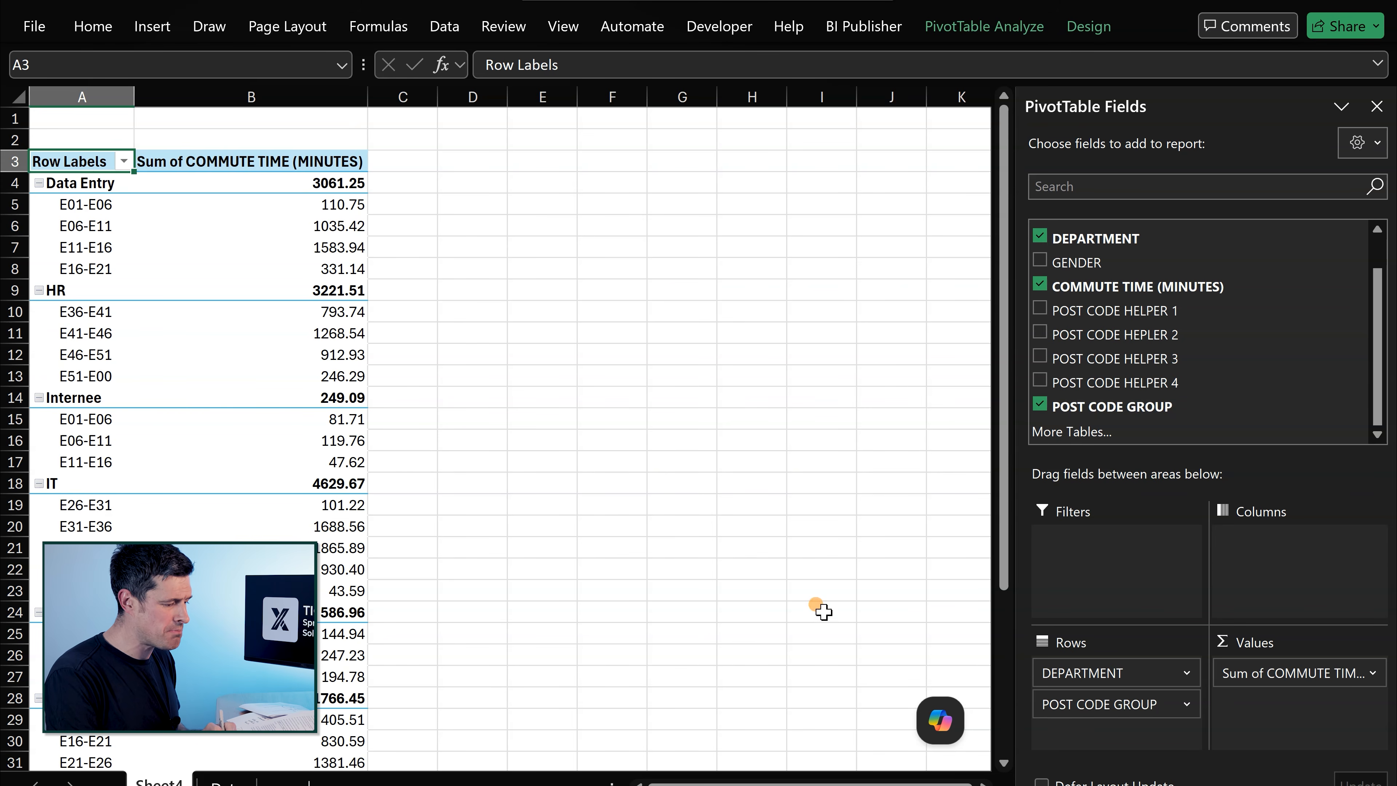
drag(1087, 706, 1295, 562)
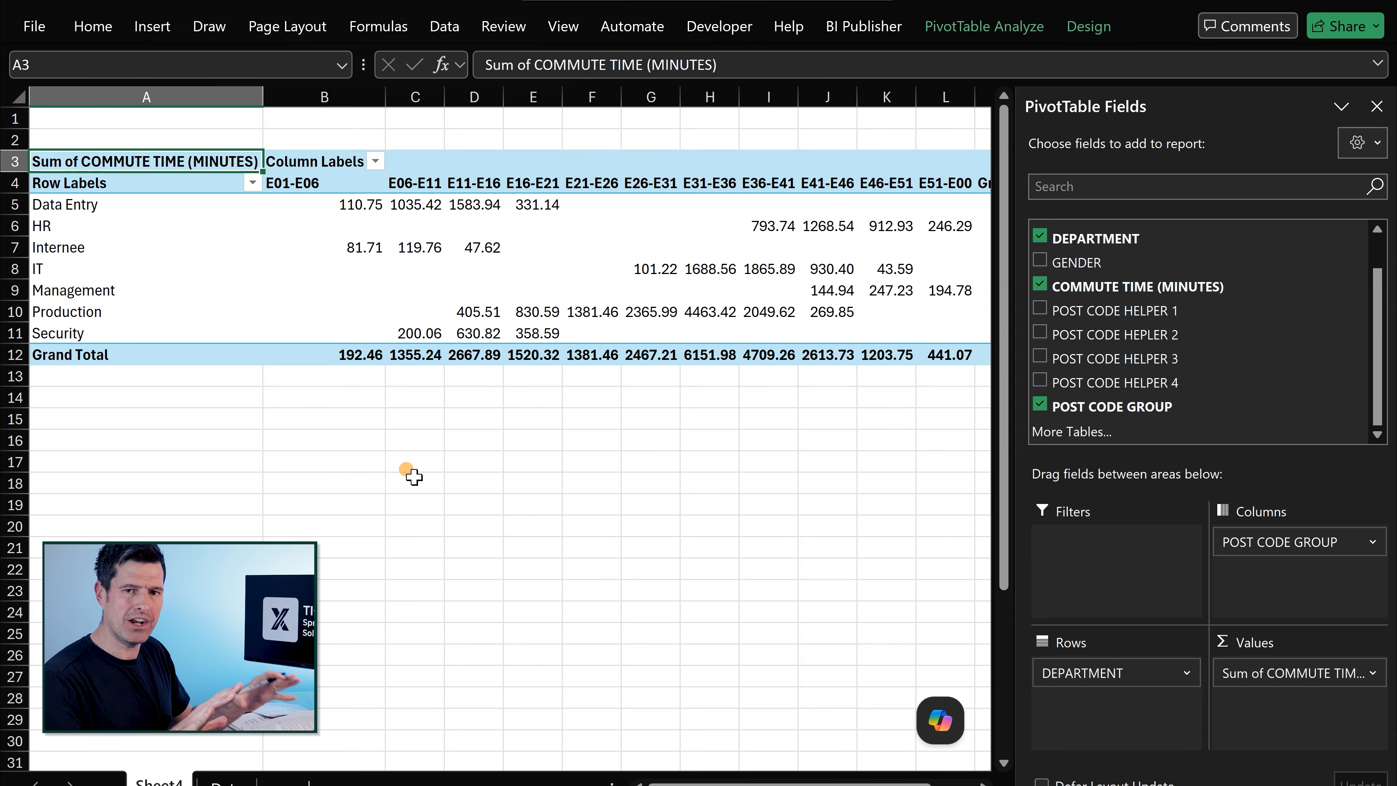
Step: Sort the PivotTable's department row labels from Z to A
click(153, 313)
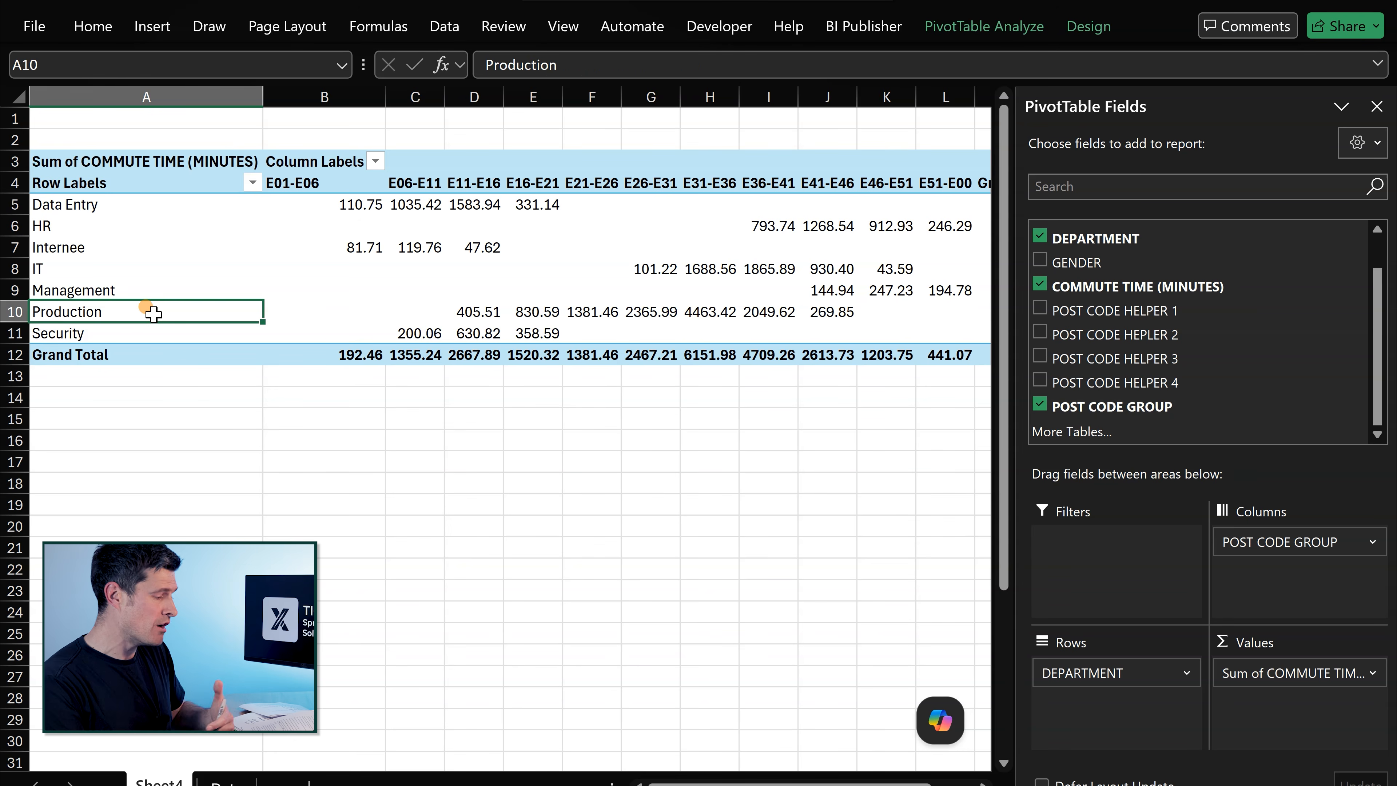
click(252, 183)
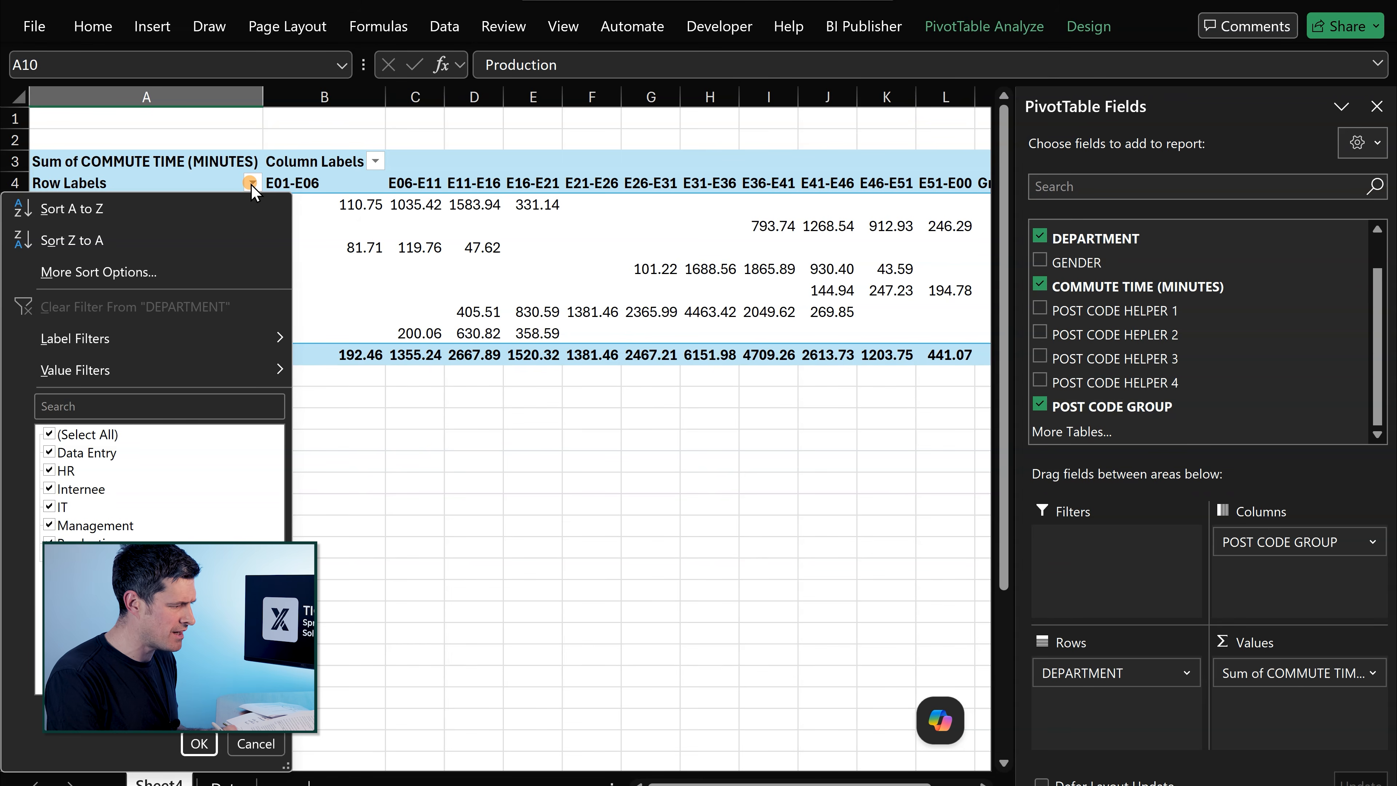
click(209, 206)
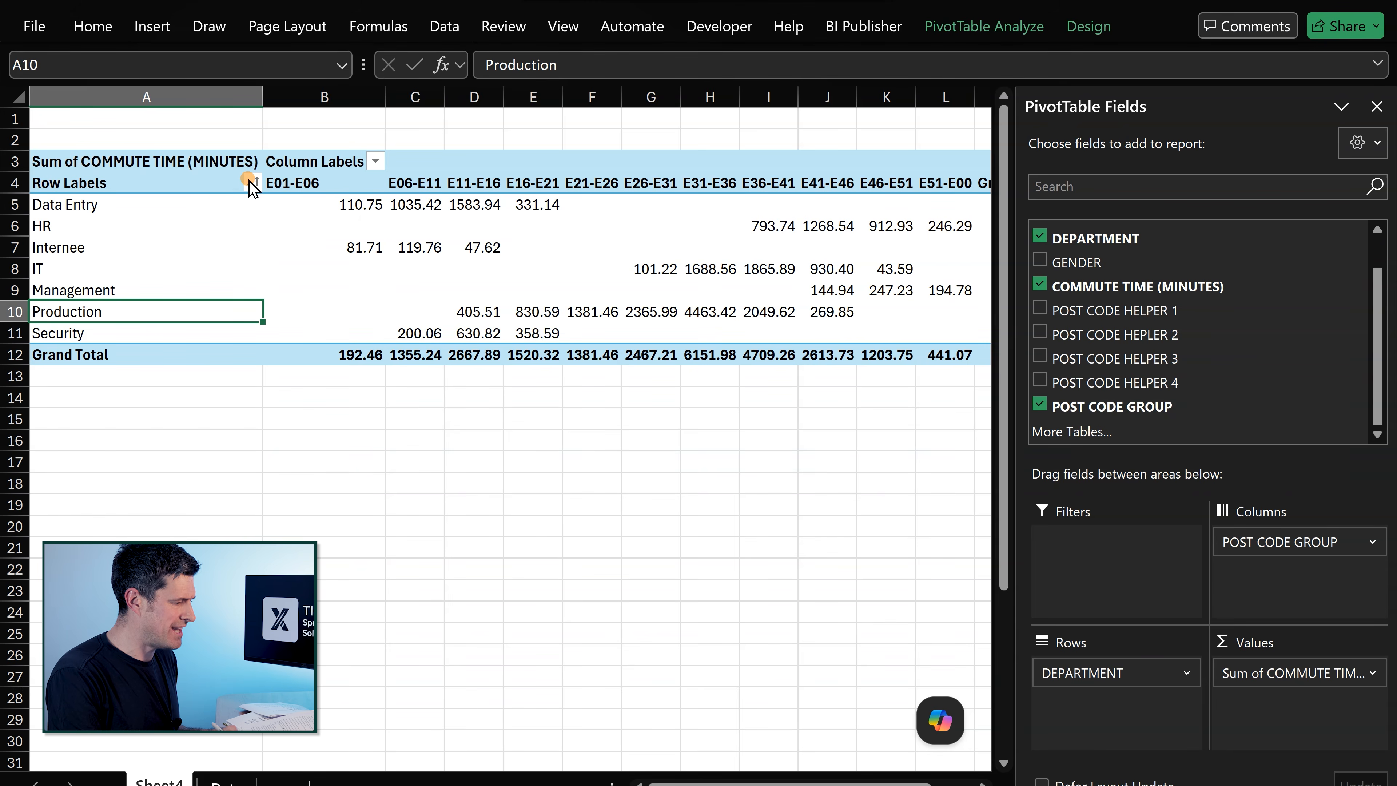
click(251, 182)
click(138, 242)
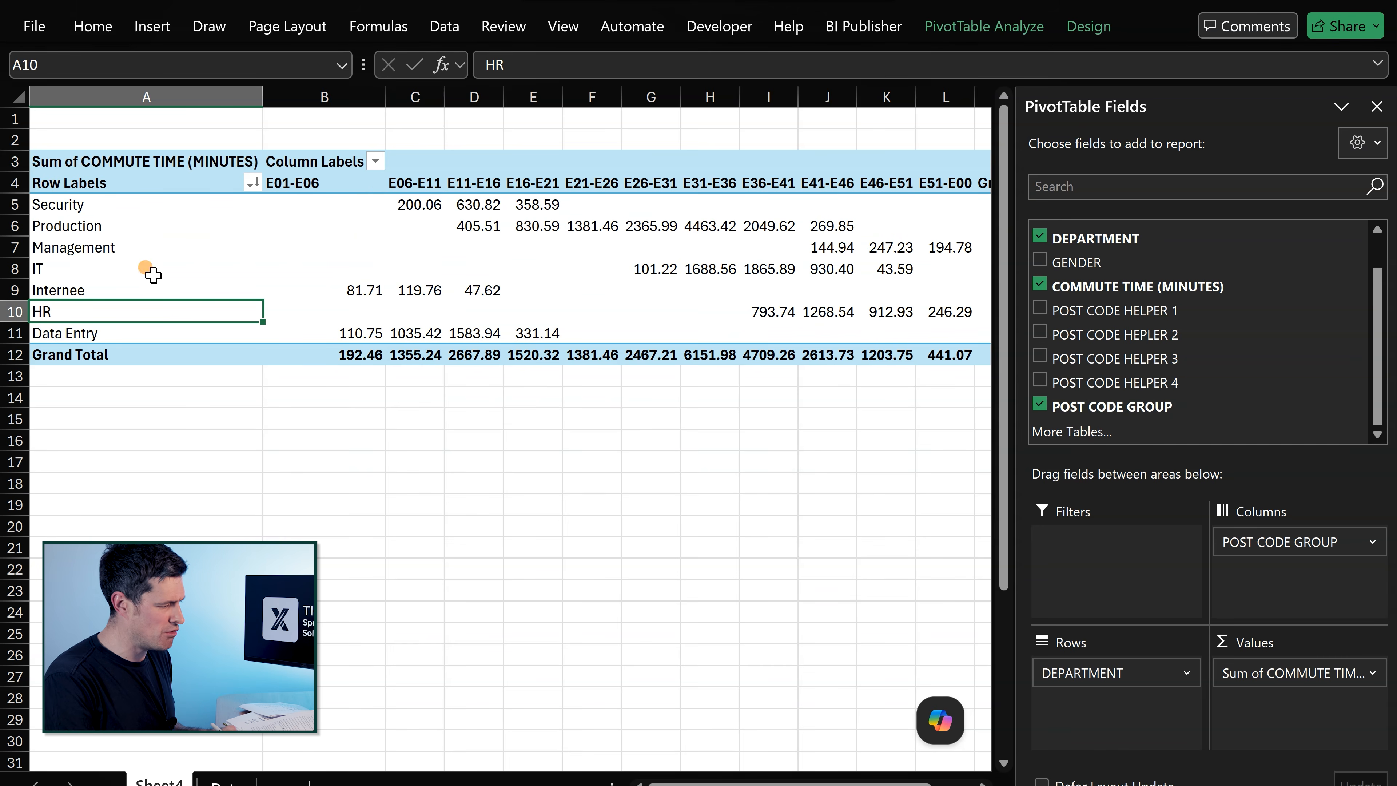
Step: Explore the row label filter options for the departments and apply the filter with all departments selected
click(252, 184)
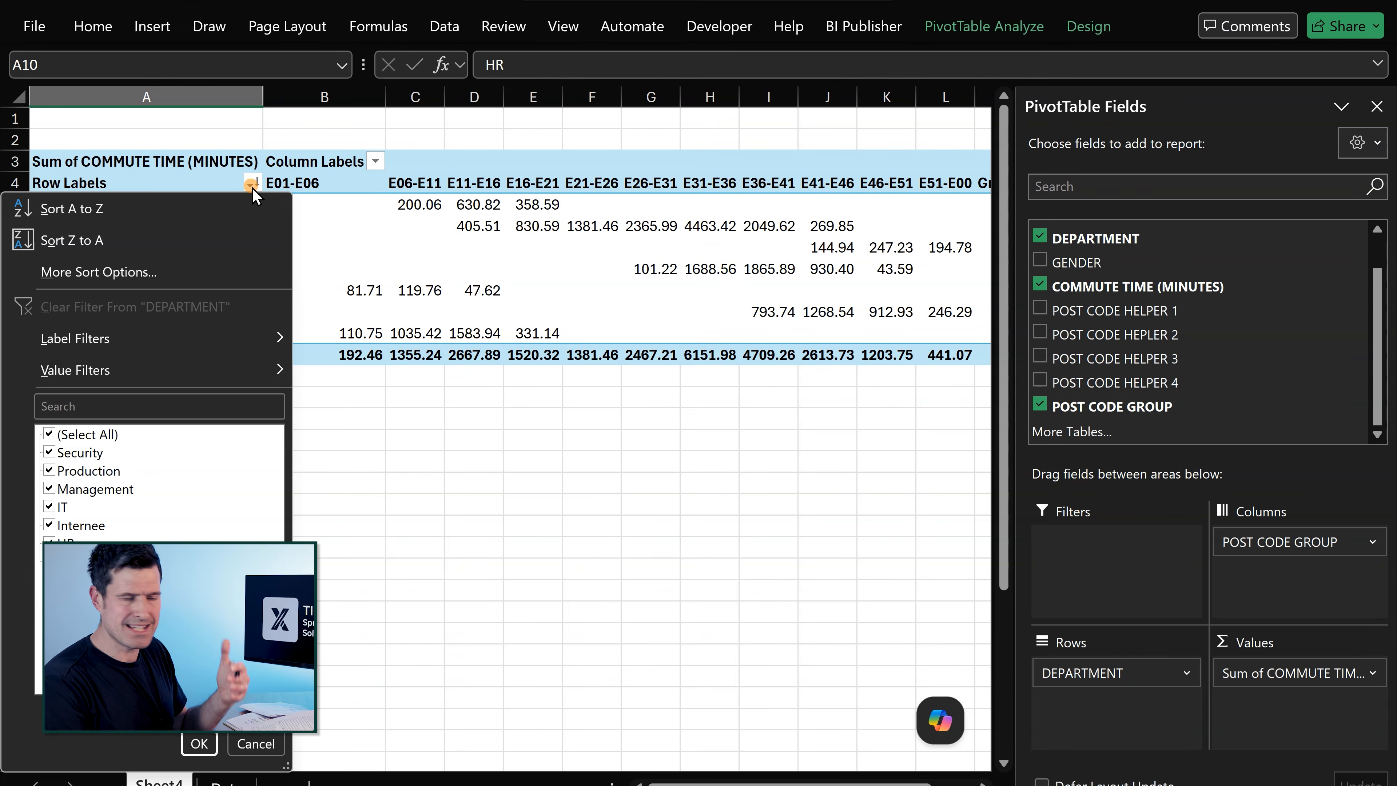
click(178, 347)
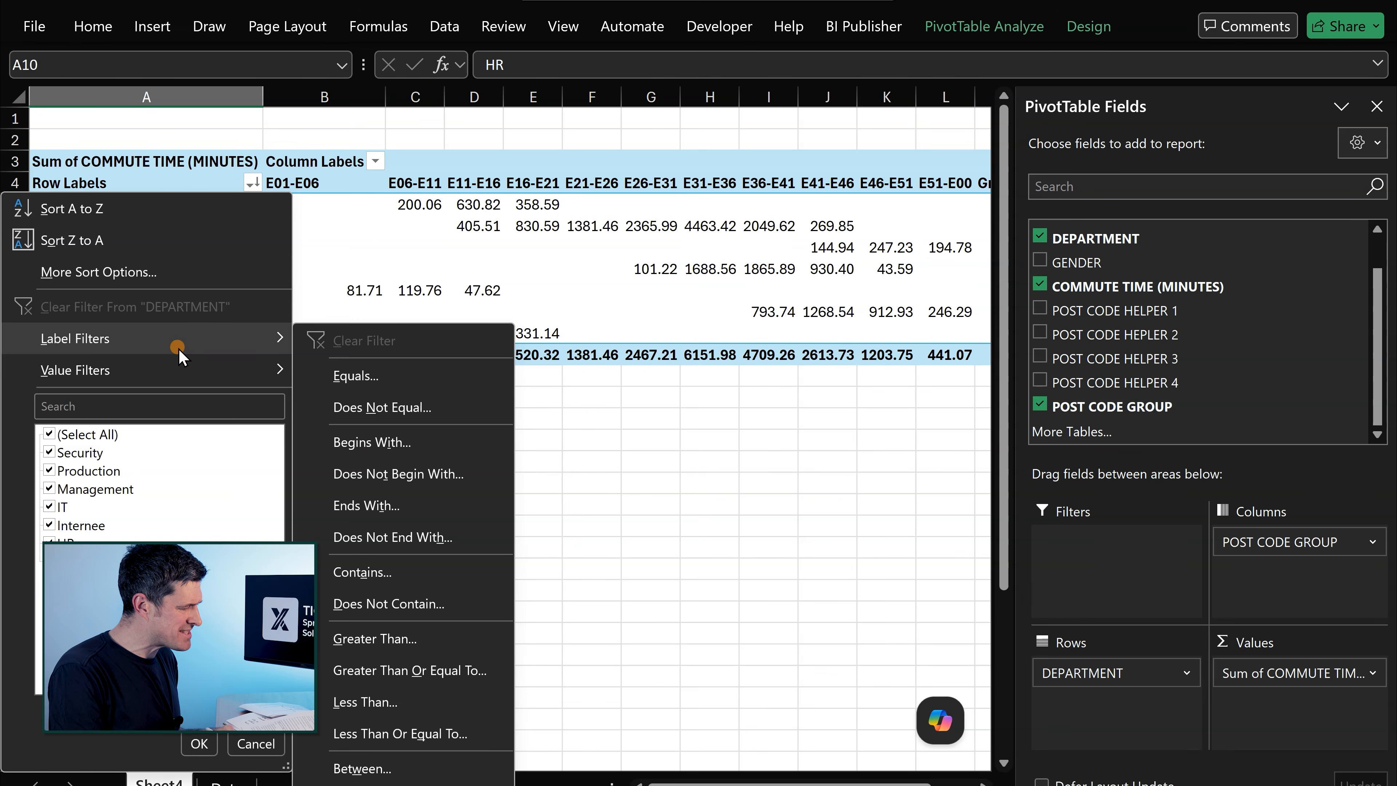
click(101, 436)
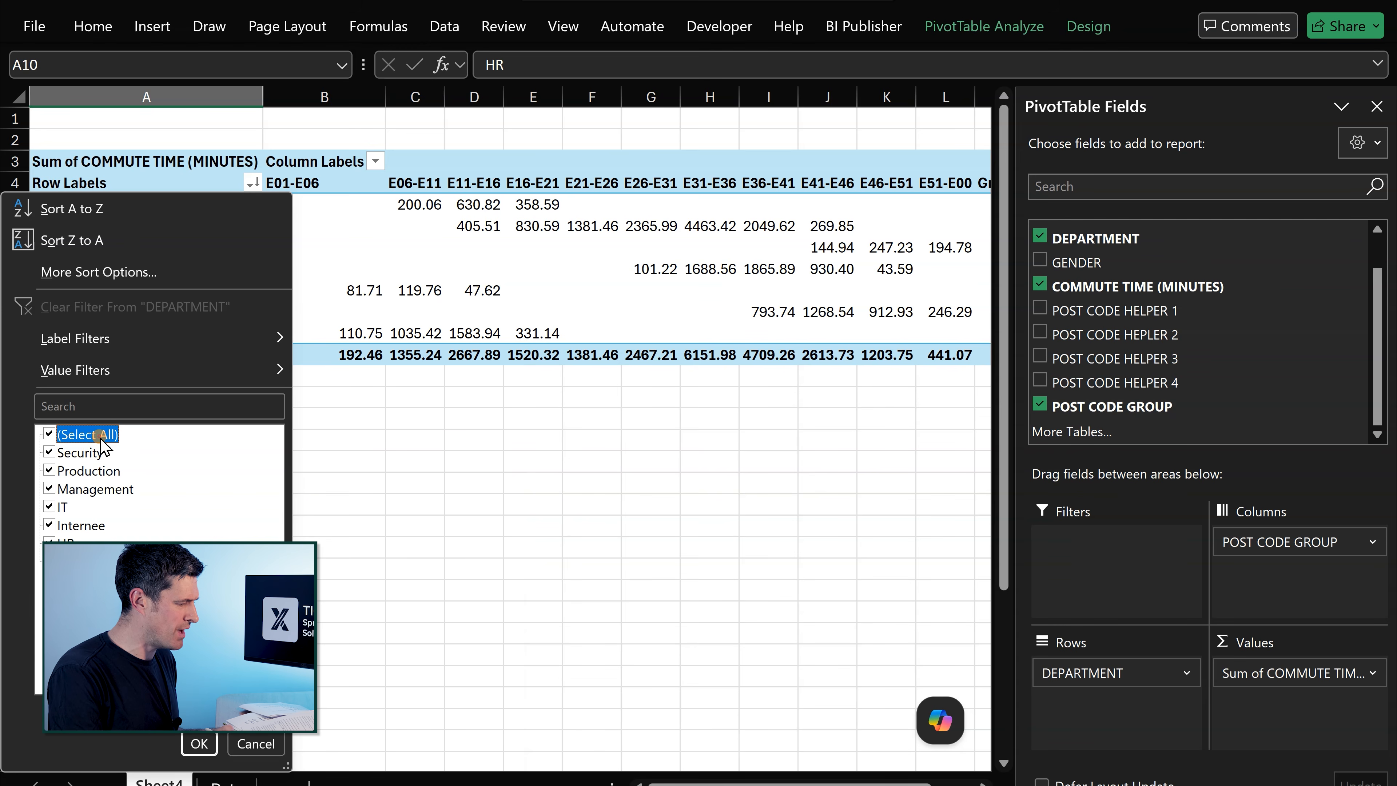
click(53, 435)
click(64, 453)
click(49, 435)
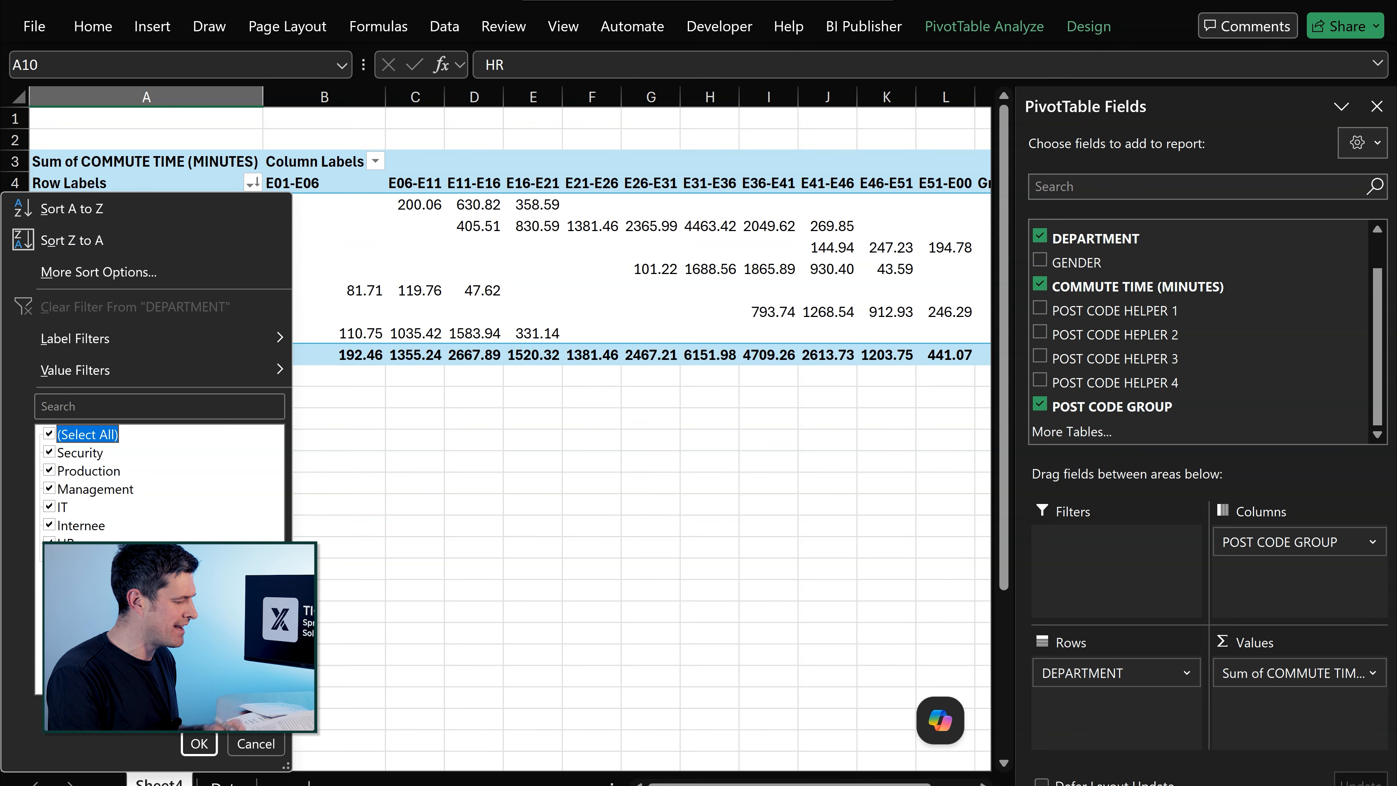
click(198, 743)
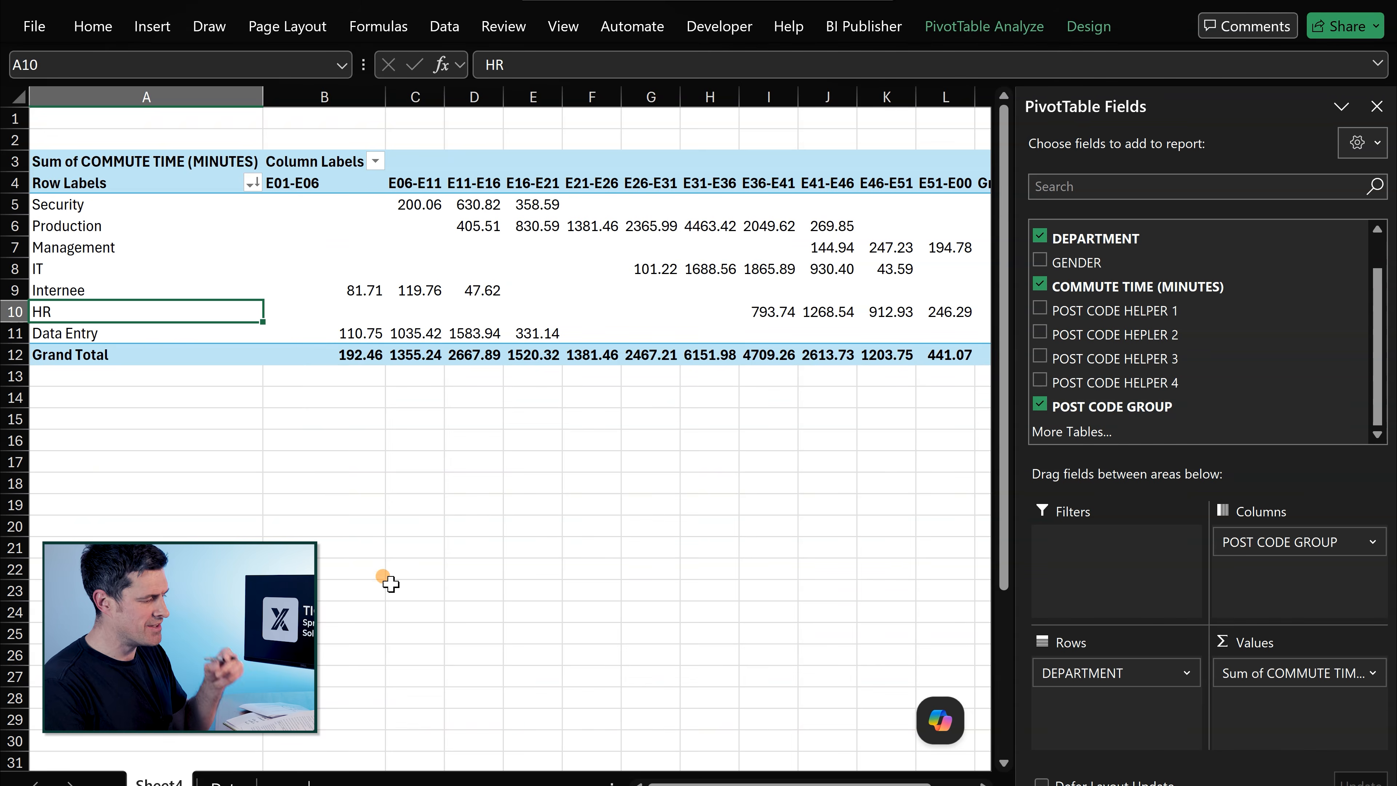
Step: Add GENDER both as a row field and as a counted value, and nest DEPARTMENT below GENDER in the rows
click(438, 484)
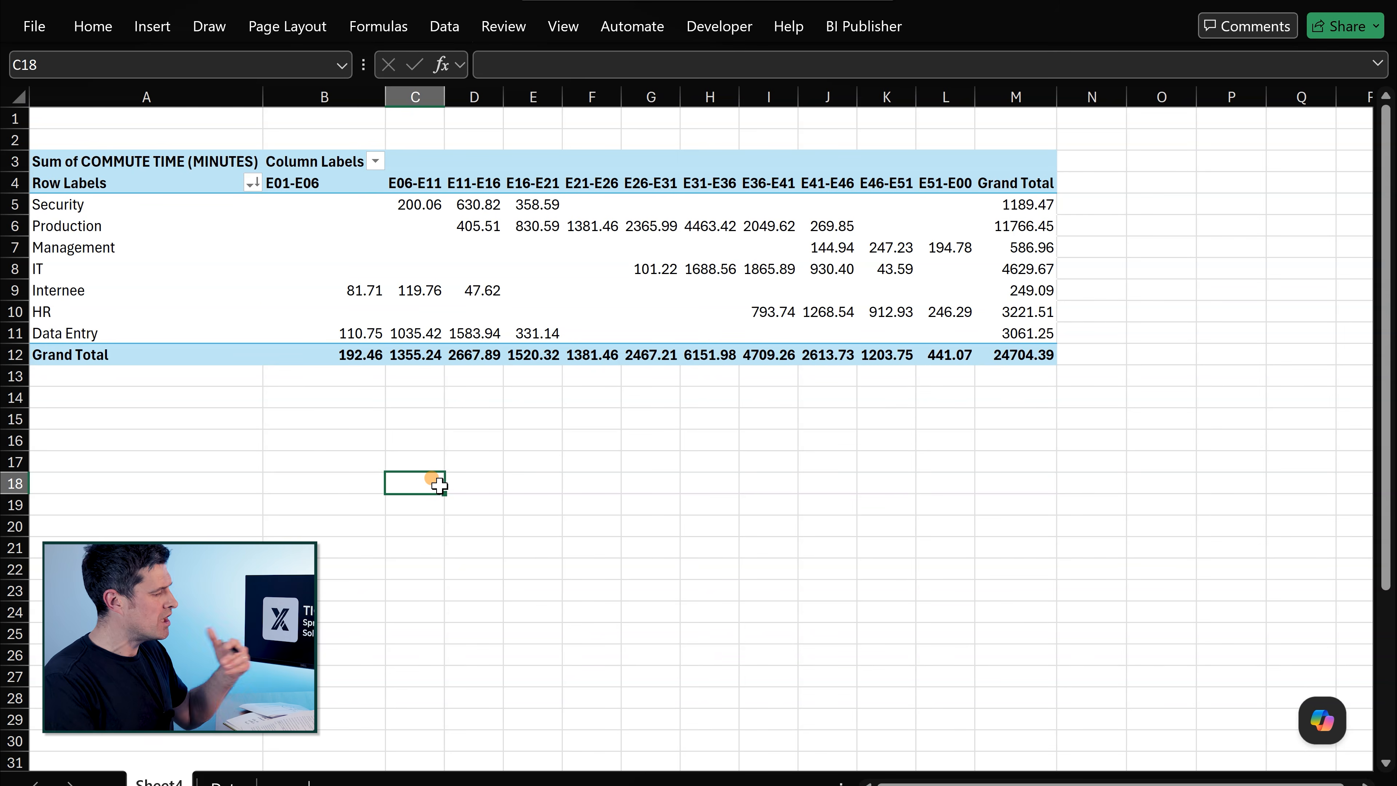
click(268, 287)
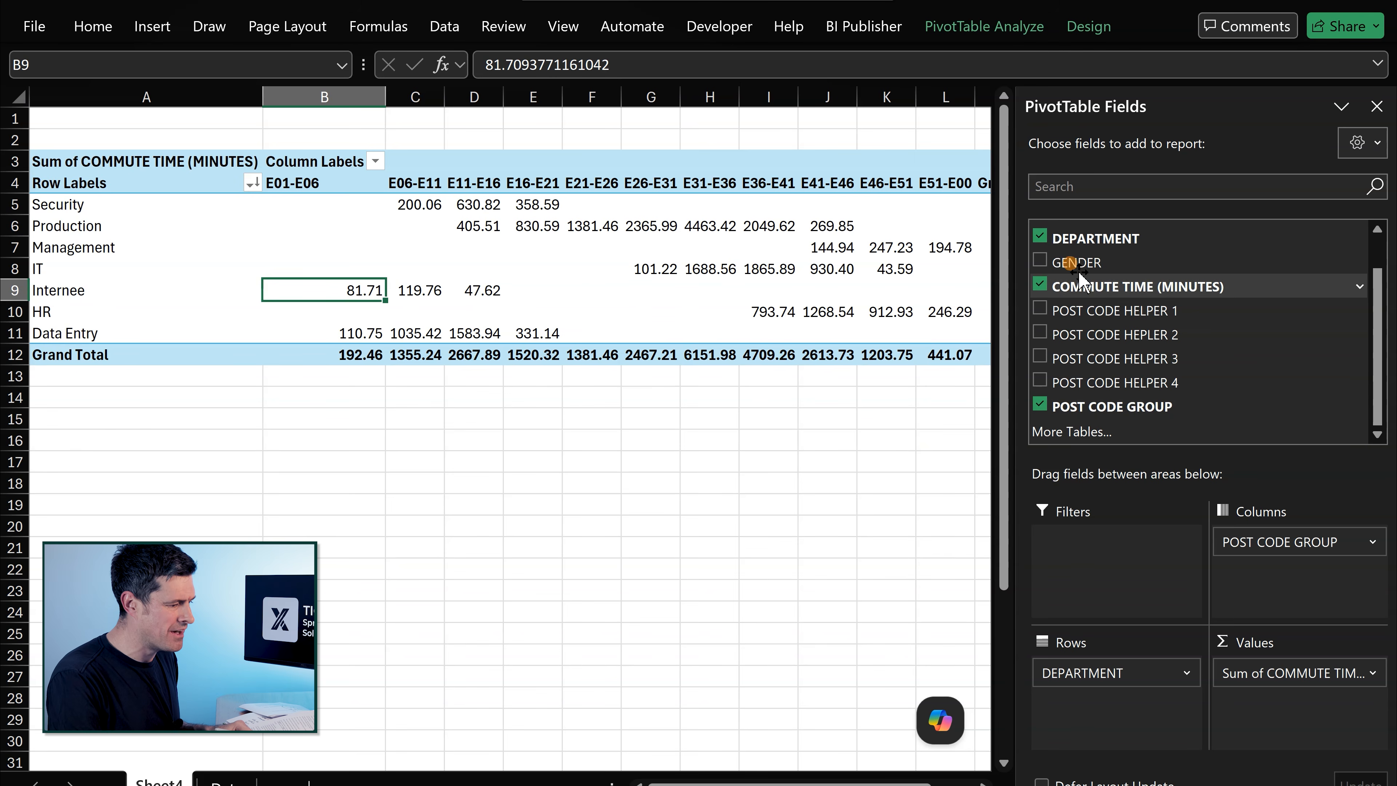
click(1039, 262)
drag(1048, 262, 1253, 709)
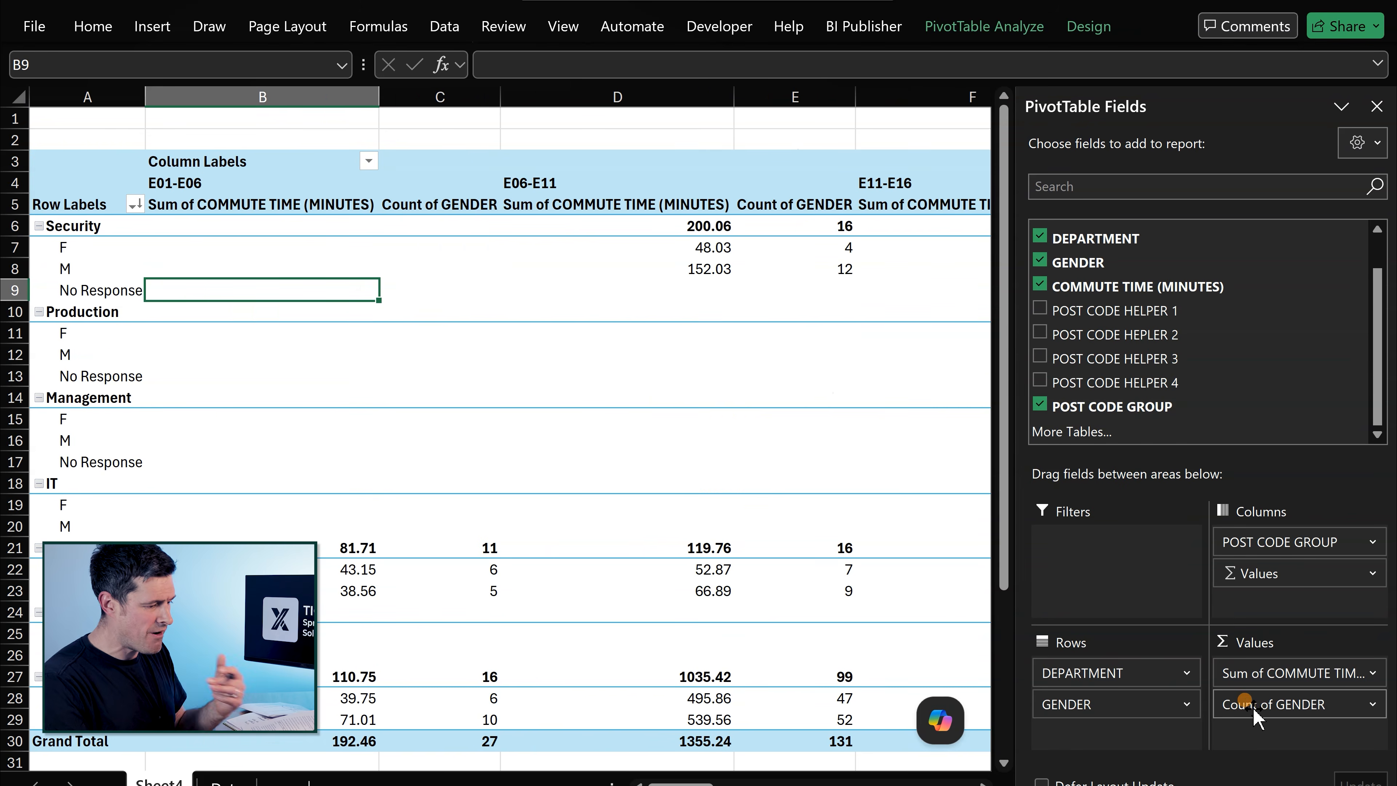
drag(1160, 685, 1252, 615)
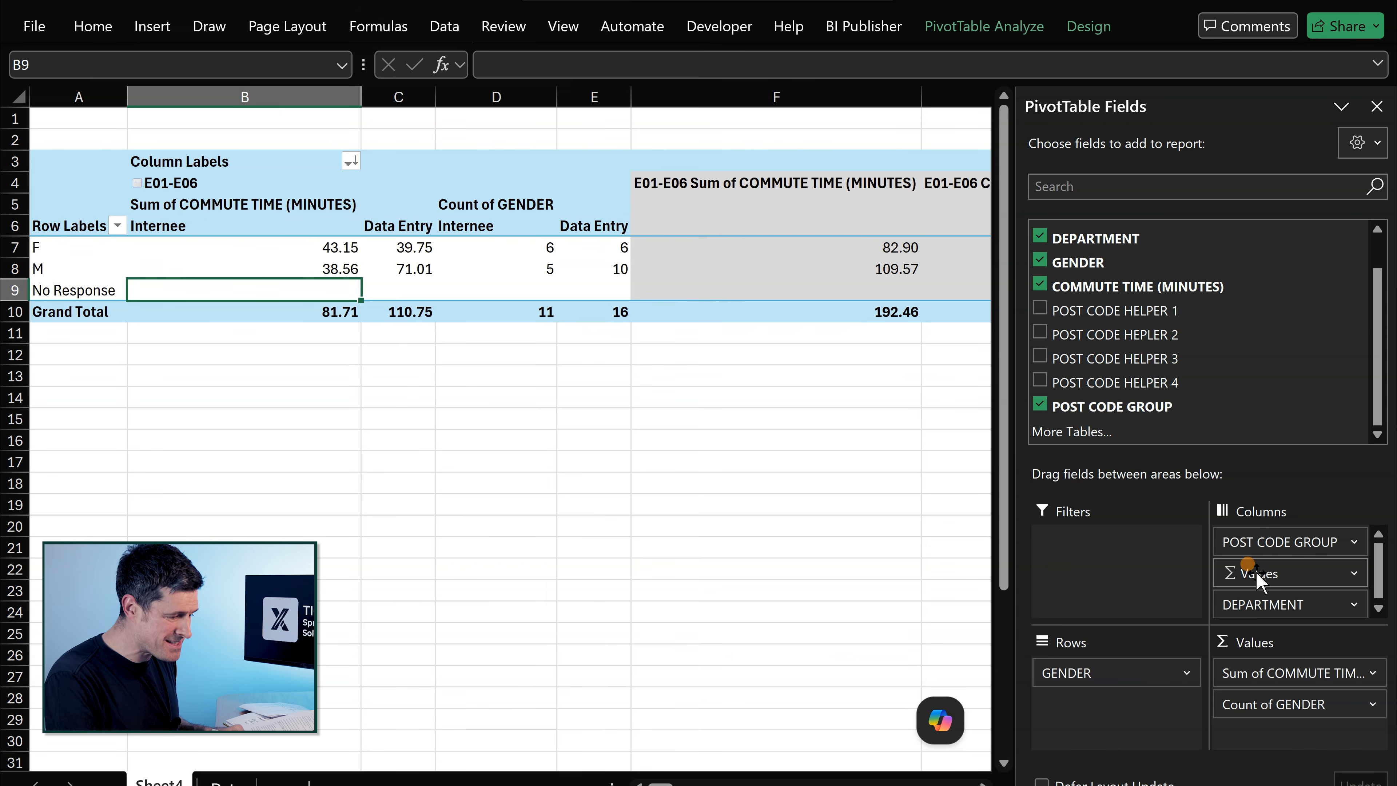
drag(1256, 610, 1093, 727)
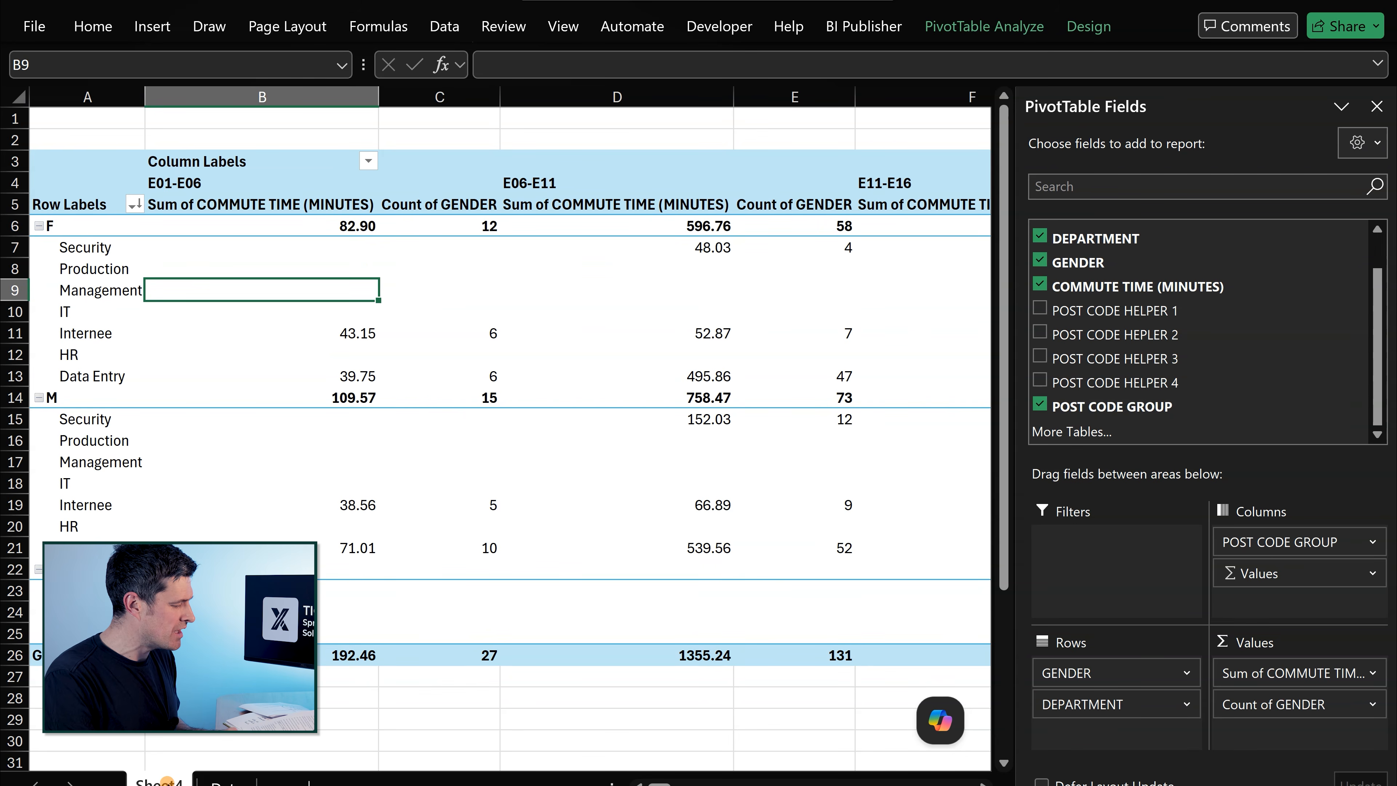
Step: Delete the PivotTable worksheet Sheet4 permanently
right_click(166, 780)
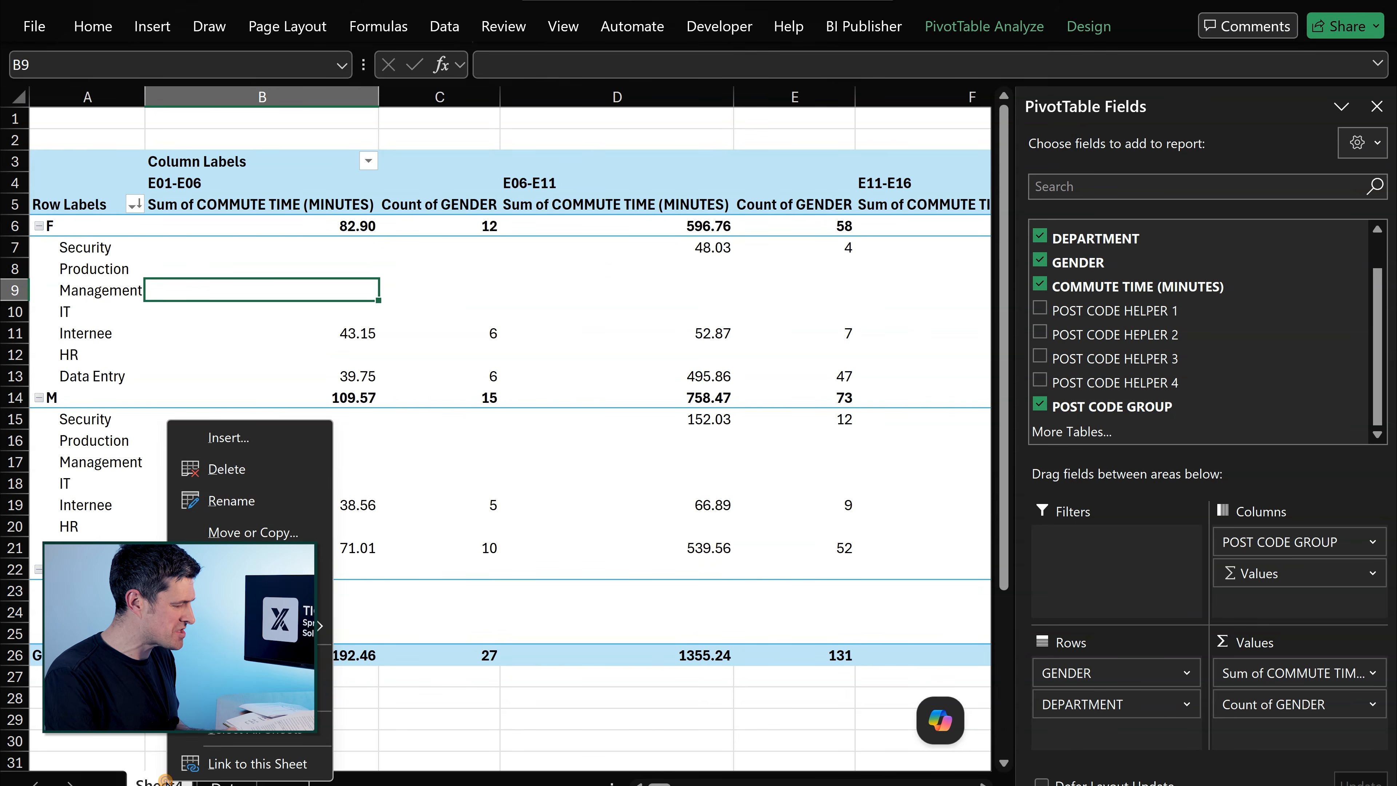
click(248, 471)
click(739, 450)
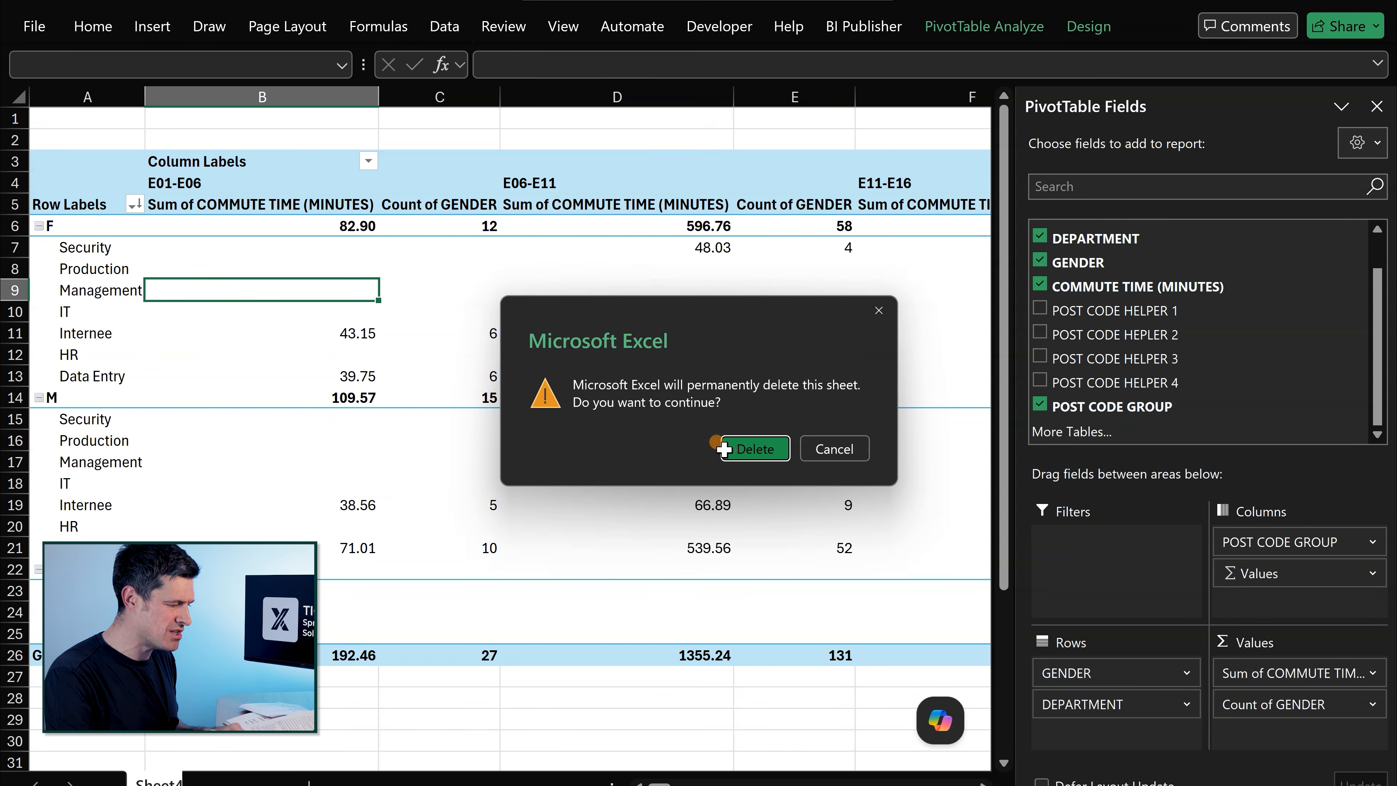
Step: Return to the start of the commute data table on the Data sheet
click(542, 441)
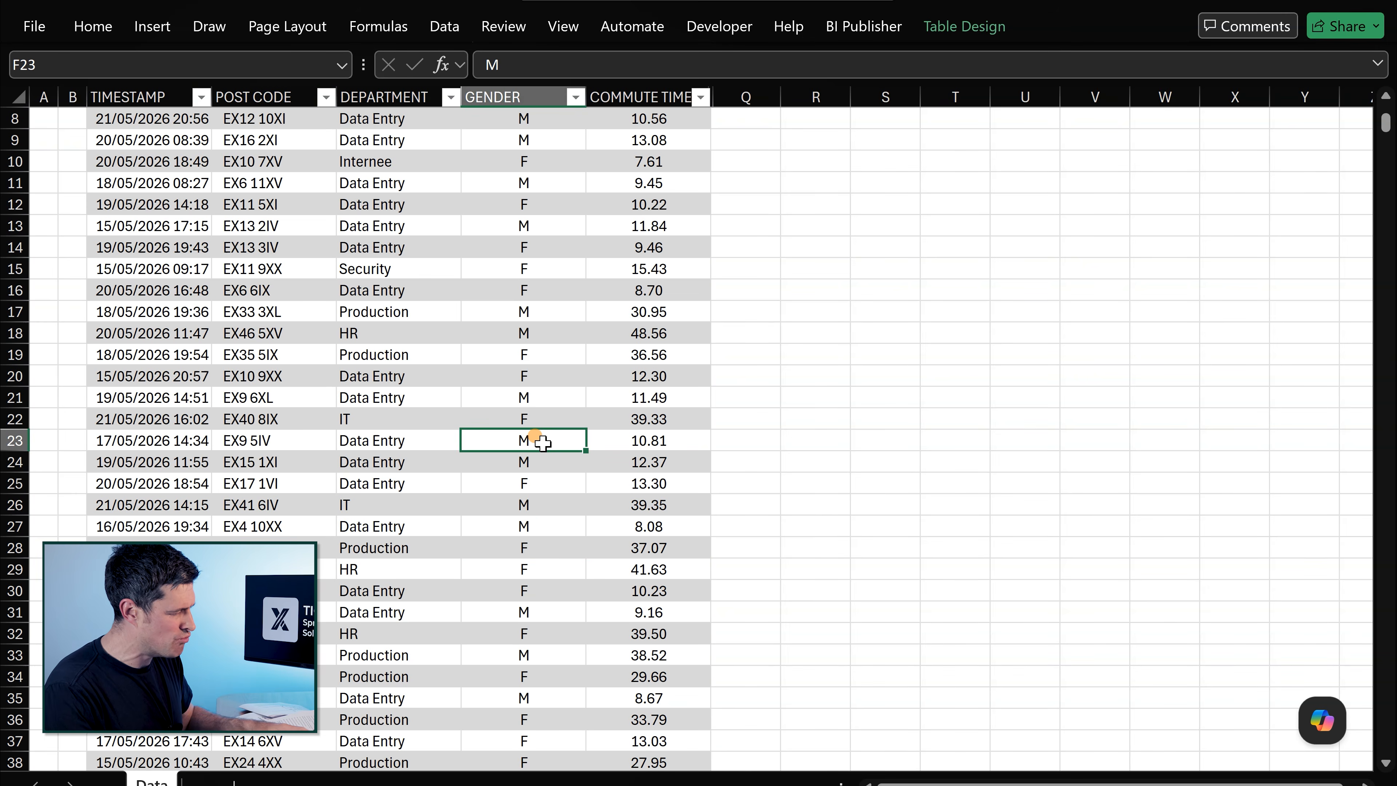
key(ctrl+Up)
key(ctrl+Up)
key(ctrl+Left)
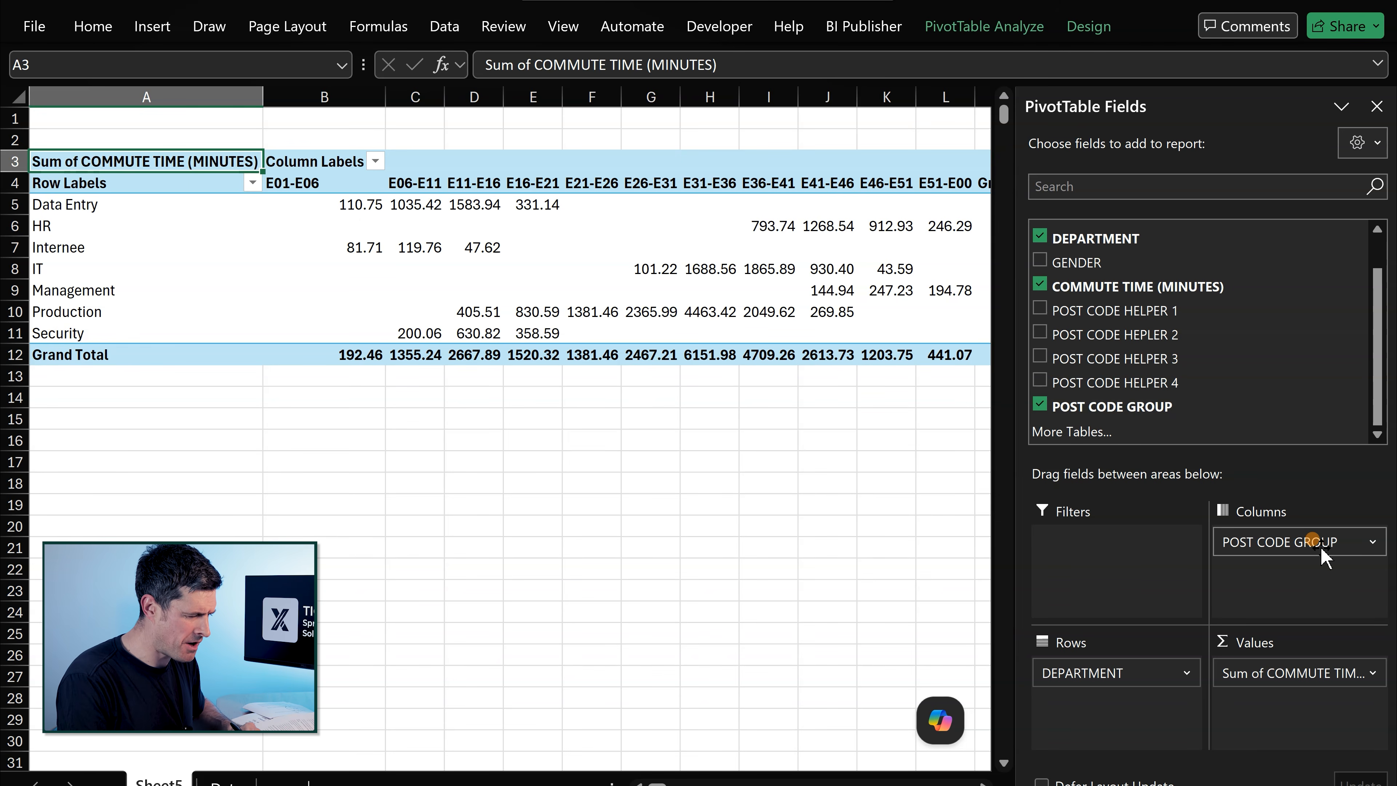
Step: Replace POST CODE GROUP with COMMUTE TIME (MINUTES) as the PivotTable's column field
click(1358, 546)
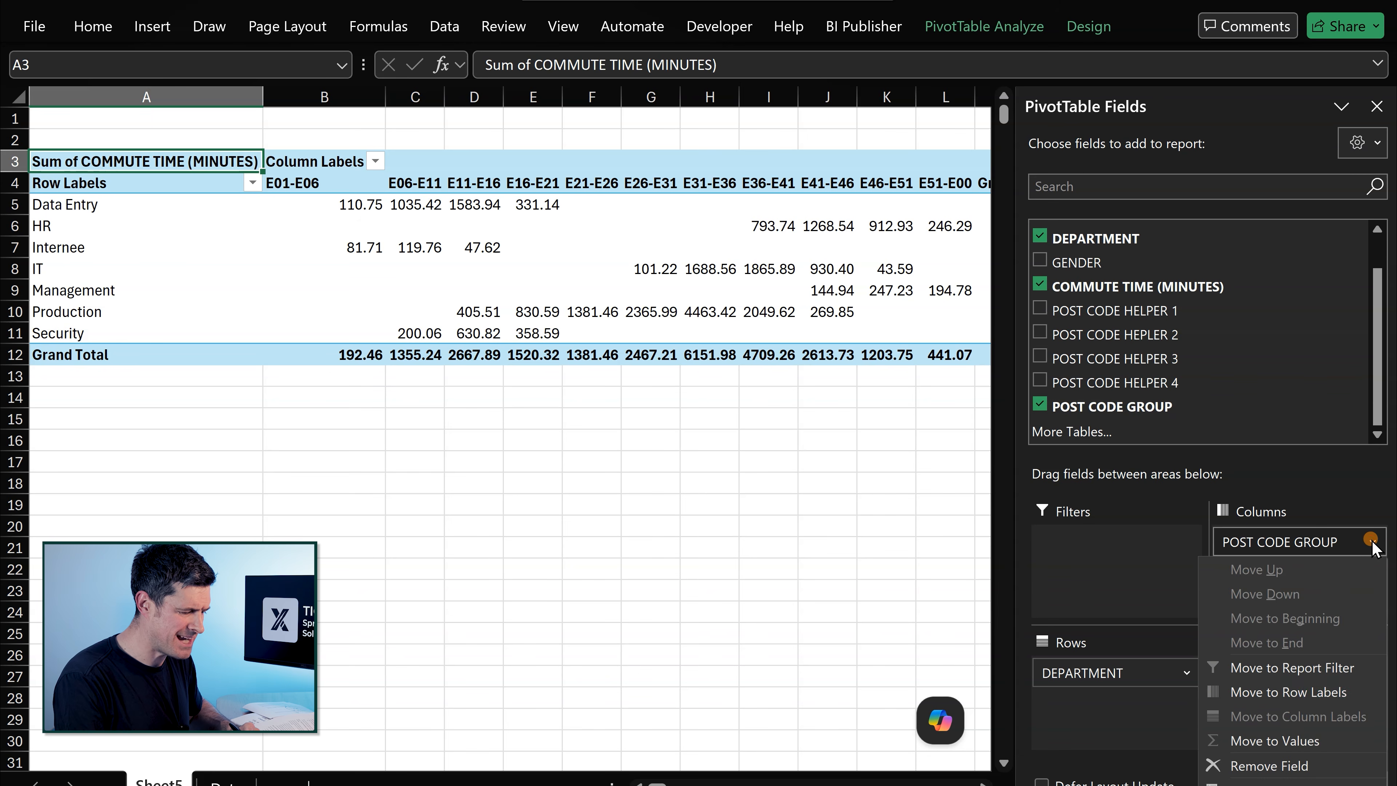
click(1291, 765)
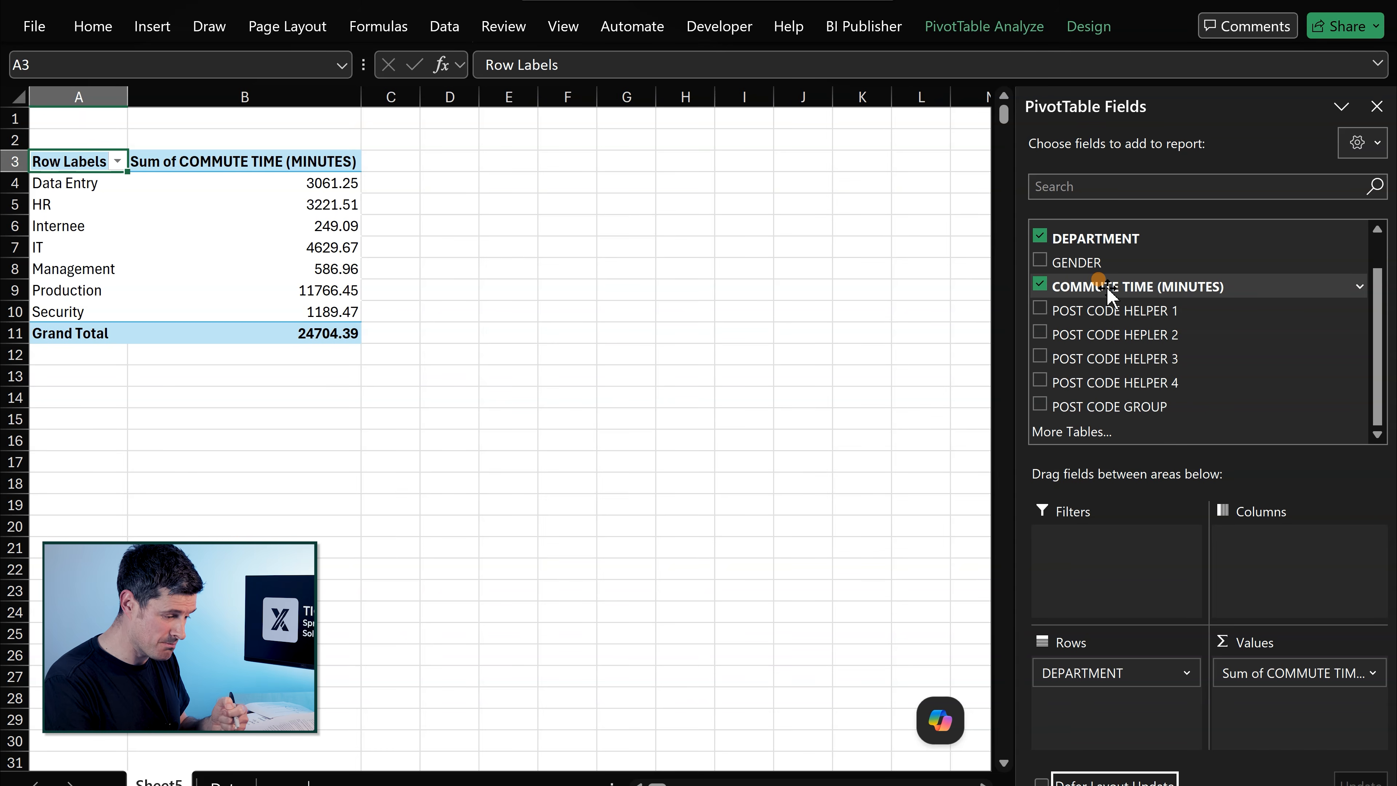
drag(1108, 292, 1295, 563)
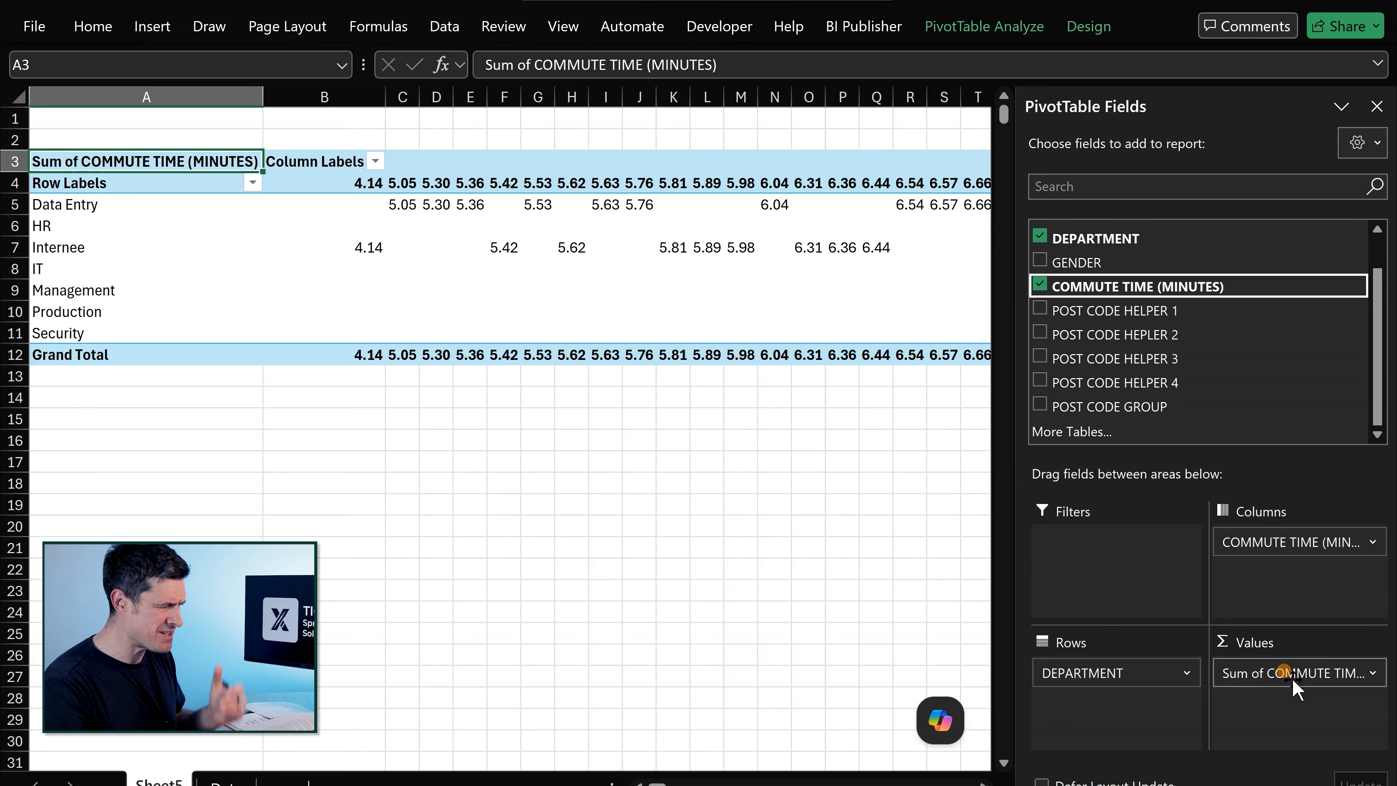
Step: Examine the individual commute time headings running across the PivotTable's columns
click(489, 183)
key(Right)
key(Right)
key(Right)
key(Right)
key(Right)
key(Right)
key(Right)
key(Right)
key(Right)
key(Right)
key(Right)
key(Right)
key(Right)
key(Right)
key(Right)
key(Right)
key(Right)
key(Right)
key(Right)
key(Right)
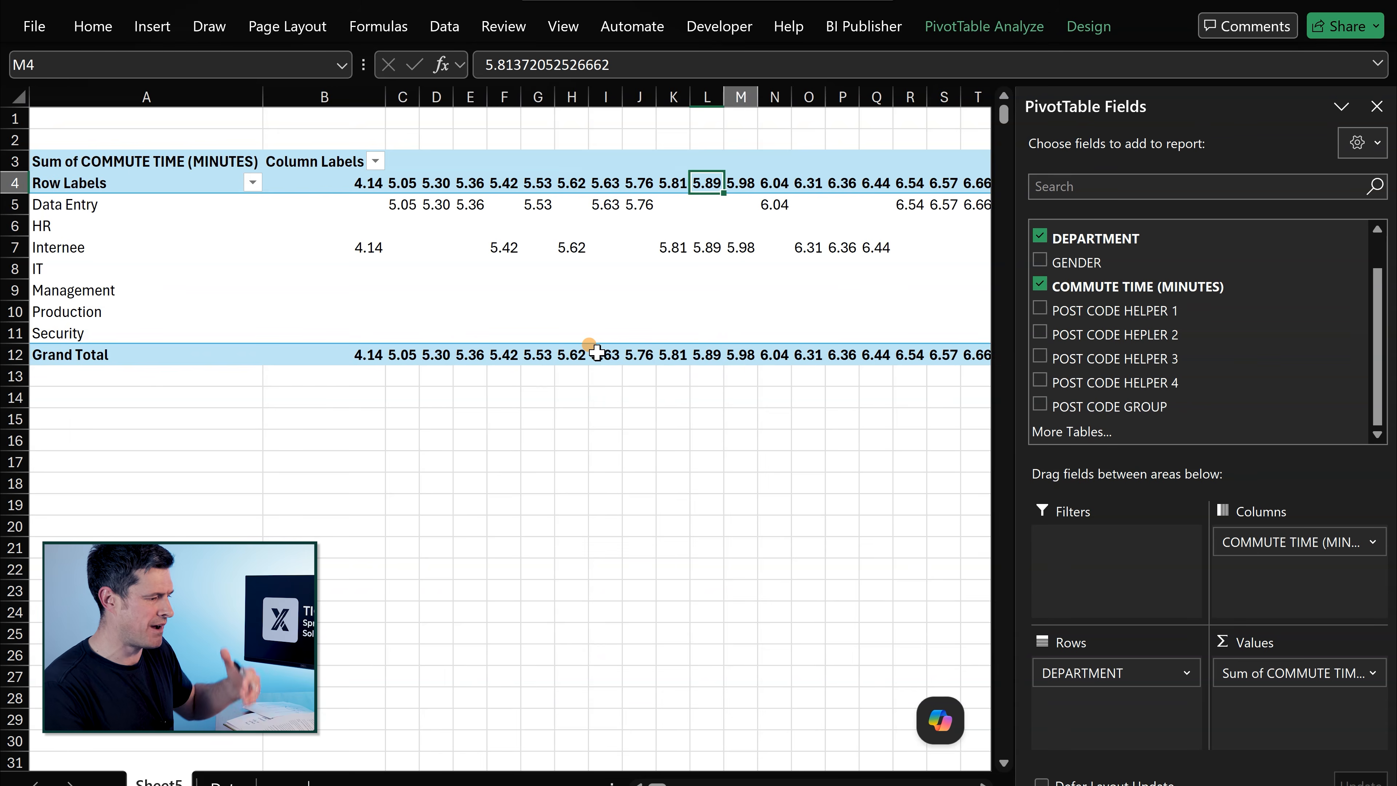
key(Right)
key(Right)
key(Right)
key(Right)
key(Right)
key(Right)
key(Right)
key(Left)
key(Left)
key(Left)
key(Left)
key(Left)
key(Left)
key(Left)
key(Left)
key(Left)
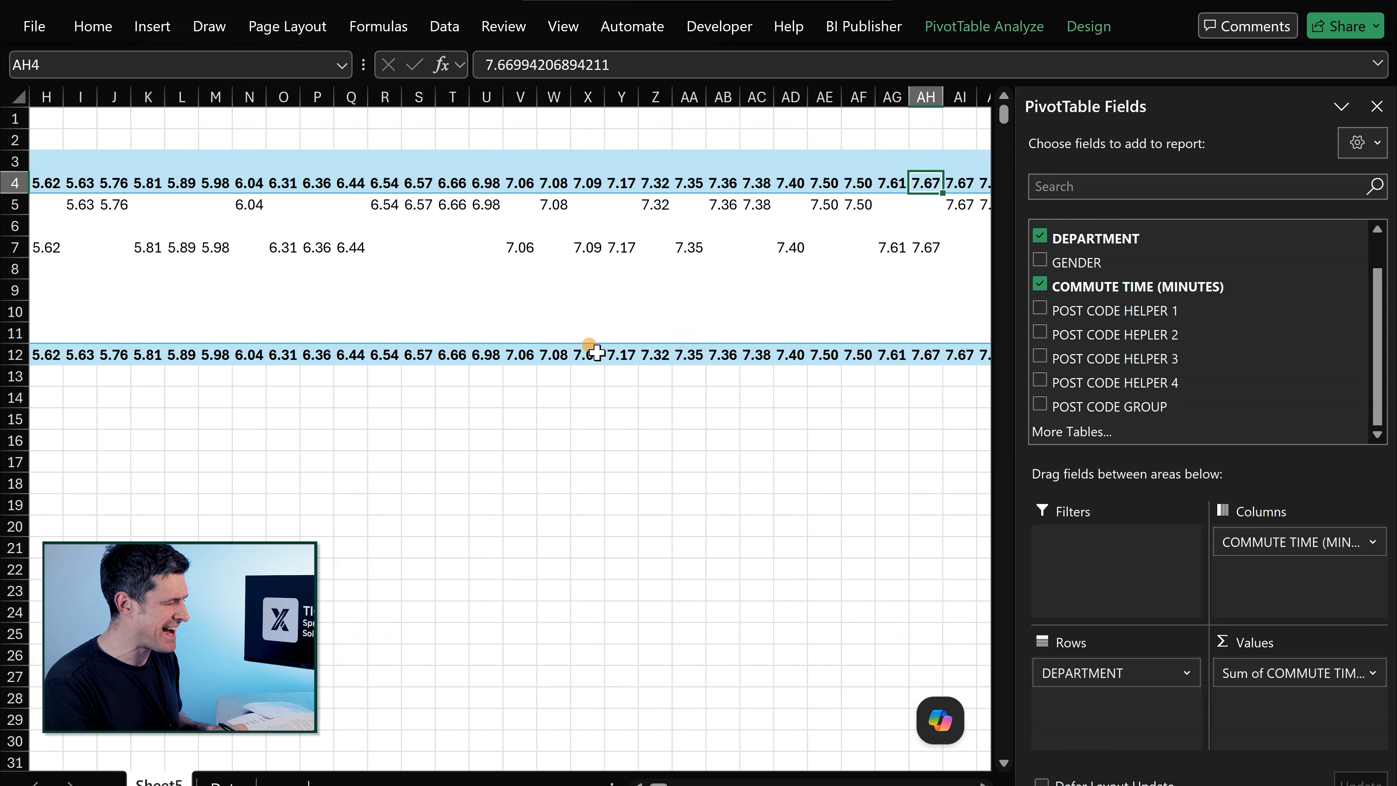
Step: Return to the first commute time headings at the start of the PivotTable's columns
key(Left)
key(Left)
key(Left)
key(Left)
key(Left)
key(Left)
key(Left)
key(Left)
key(Left)
key(Left)
key(Left)
key(Left)
key(Left)
key(Left)
key(Left)
key(Left)
key(Left)
key(Left)
key(Left)
key(Left)
key(Right)
key(Right)
key(Right)
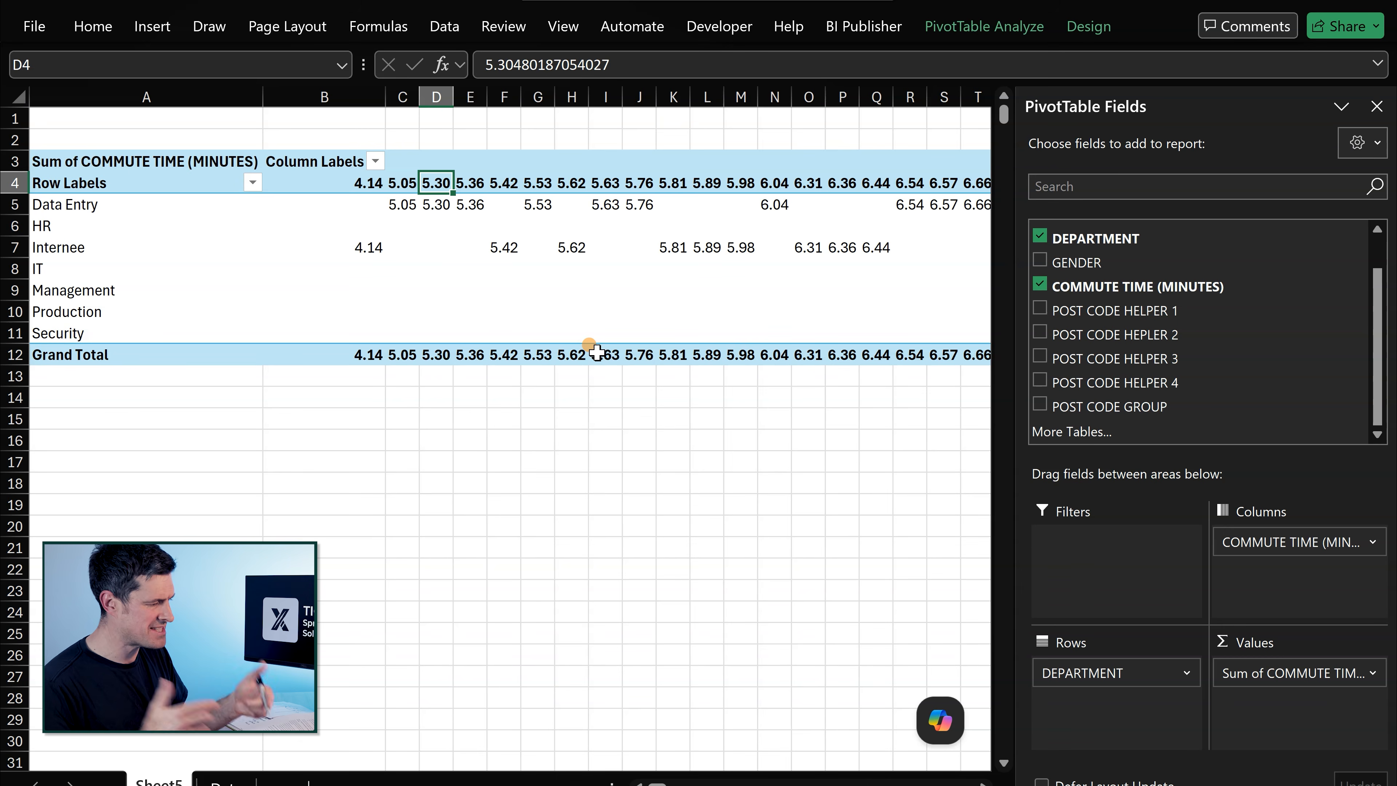
Step: Group the PivotTable's commute time column headings from 1 to 56 in intervals of 5
right_click(436, 182)
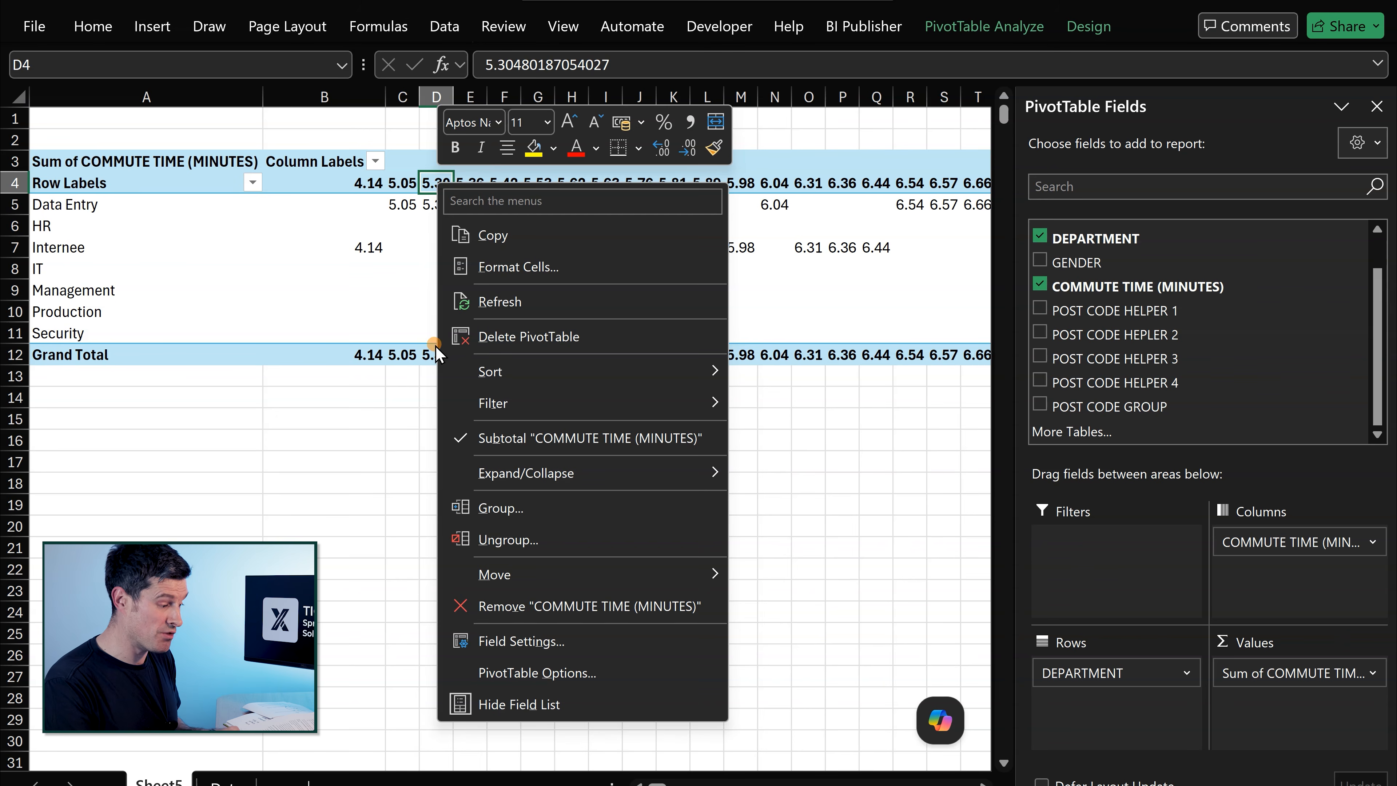
click(493, 504)
drag(476, 400, 560, 260)
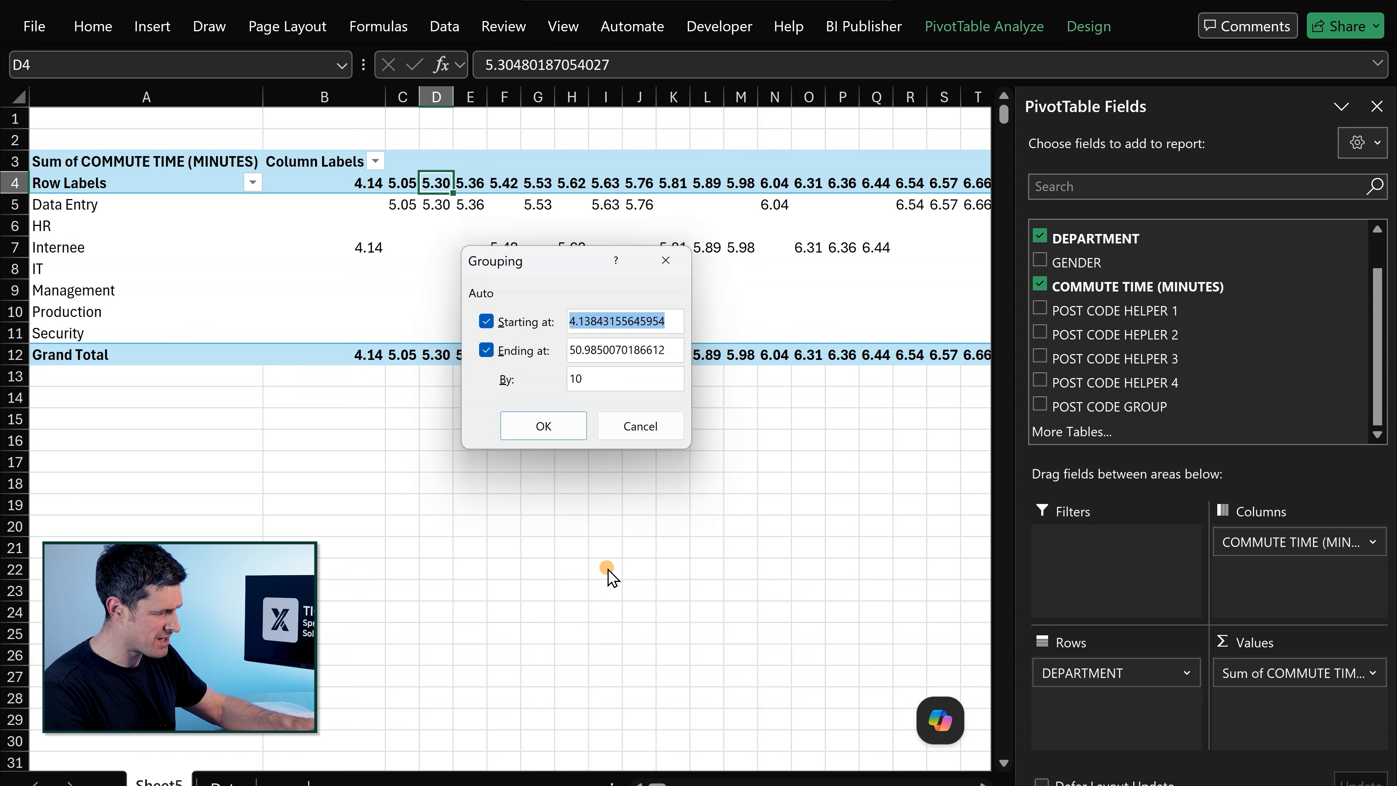
text(1)
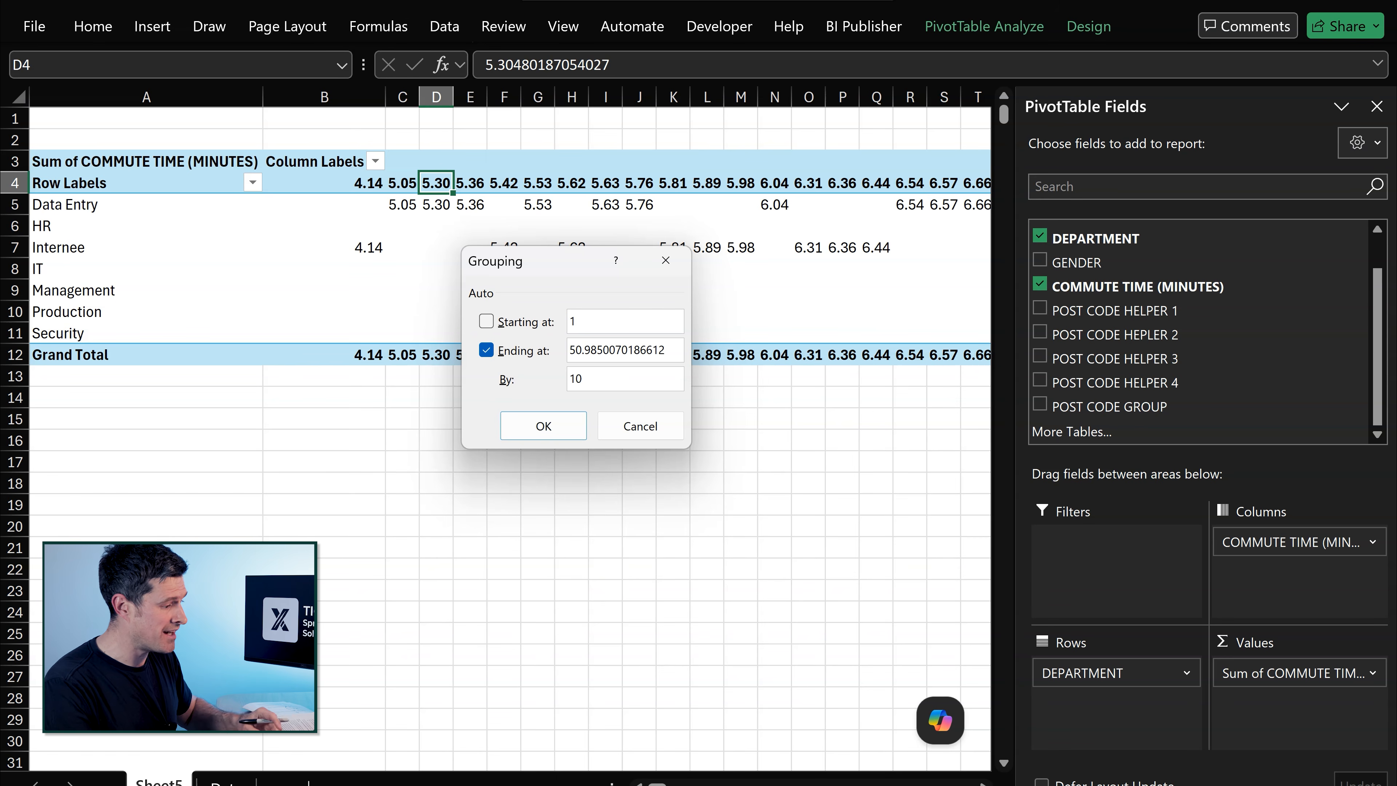
click(670, 349)
key(BackSpace)
key(BackSpace)
key(BackSpace)
key(BackSpace)
key(BackSpace)
key(BackSpace)
key(BackSpace)
key(BackSpace)
key(BackSpace)
key(BackSpace)
key(BackSpace)
key(BackSpace)
key(BackSpace)
key(BackSpace)
key(BackSpace)
key(BackSpace)
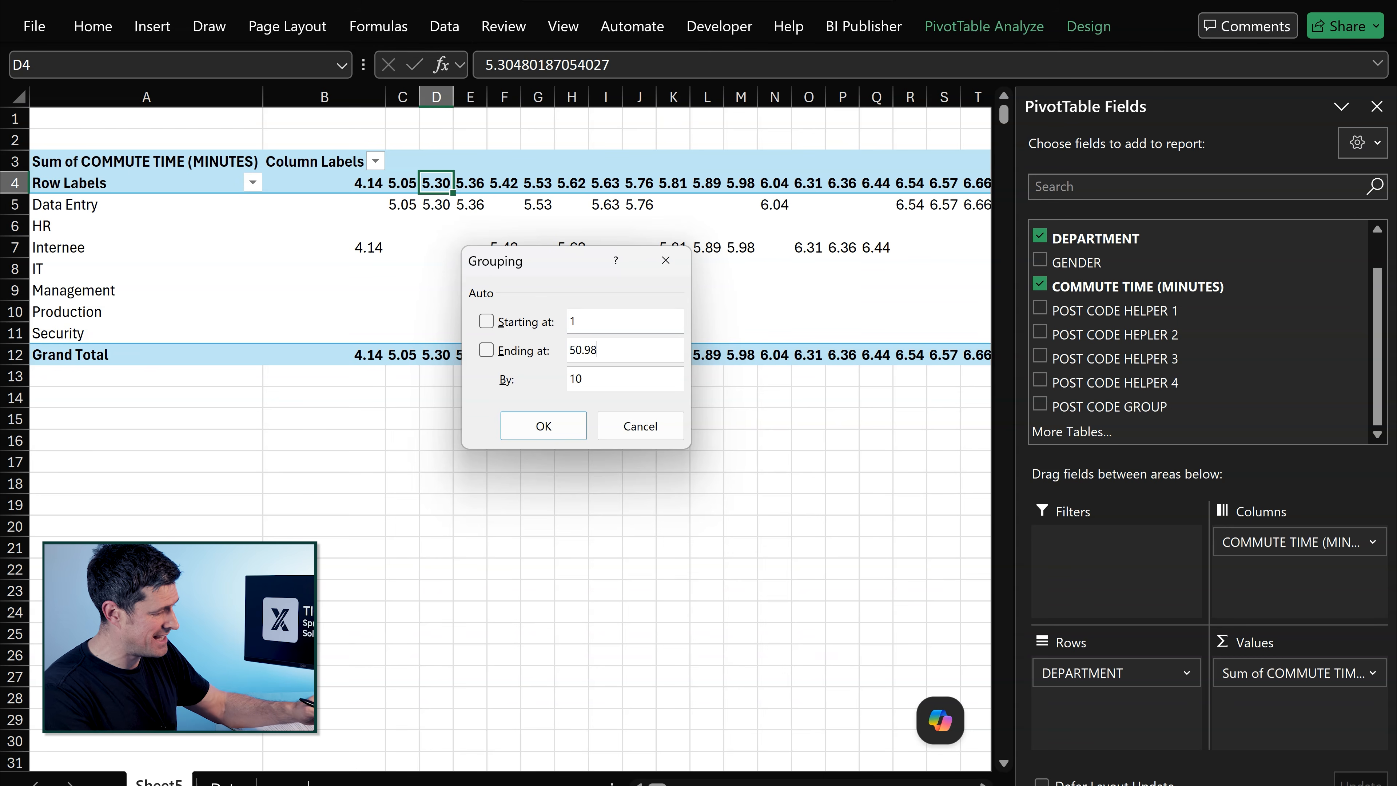
text(56)
click(664, 378)
key(BackSpace)
key(BackSpace)
text(5)
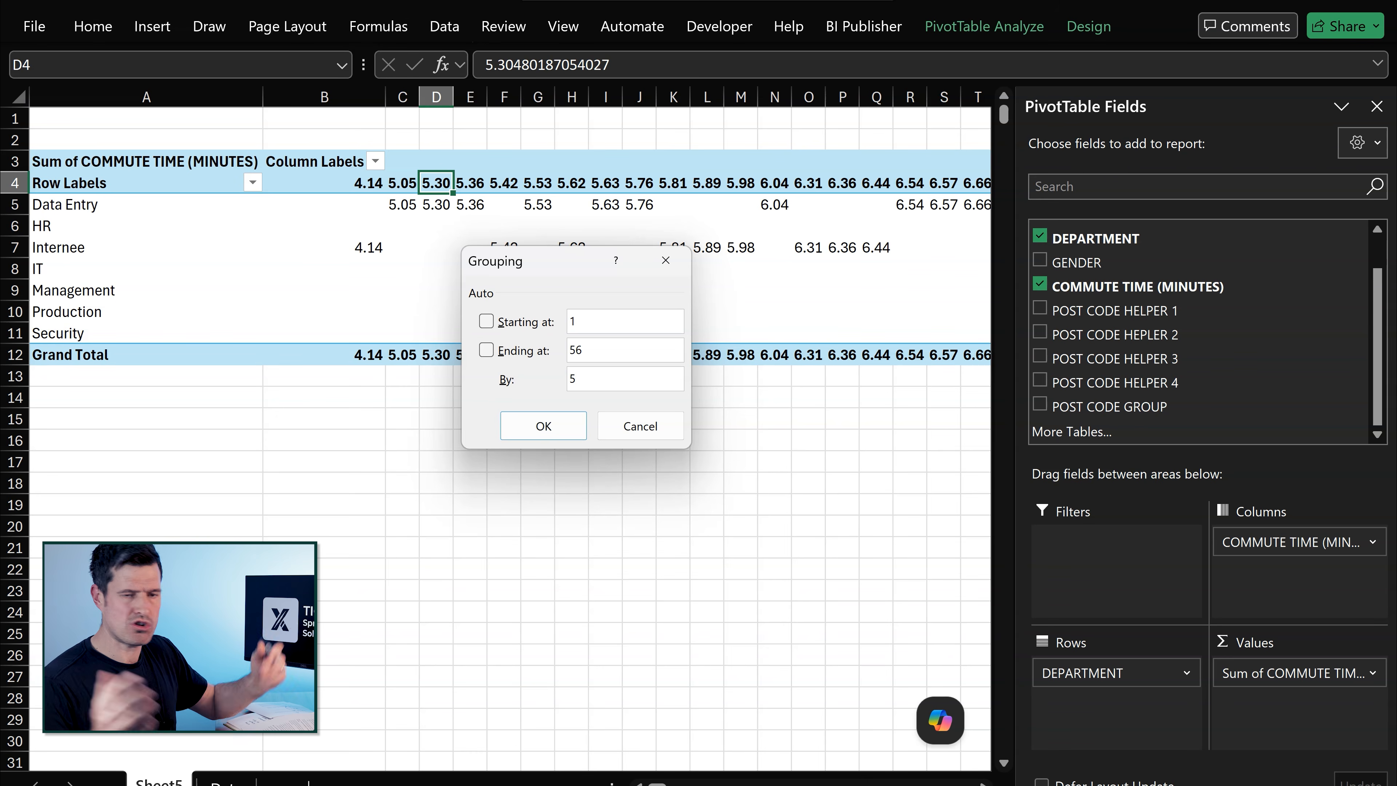
click(539, 429)
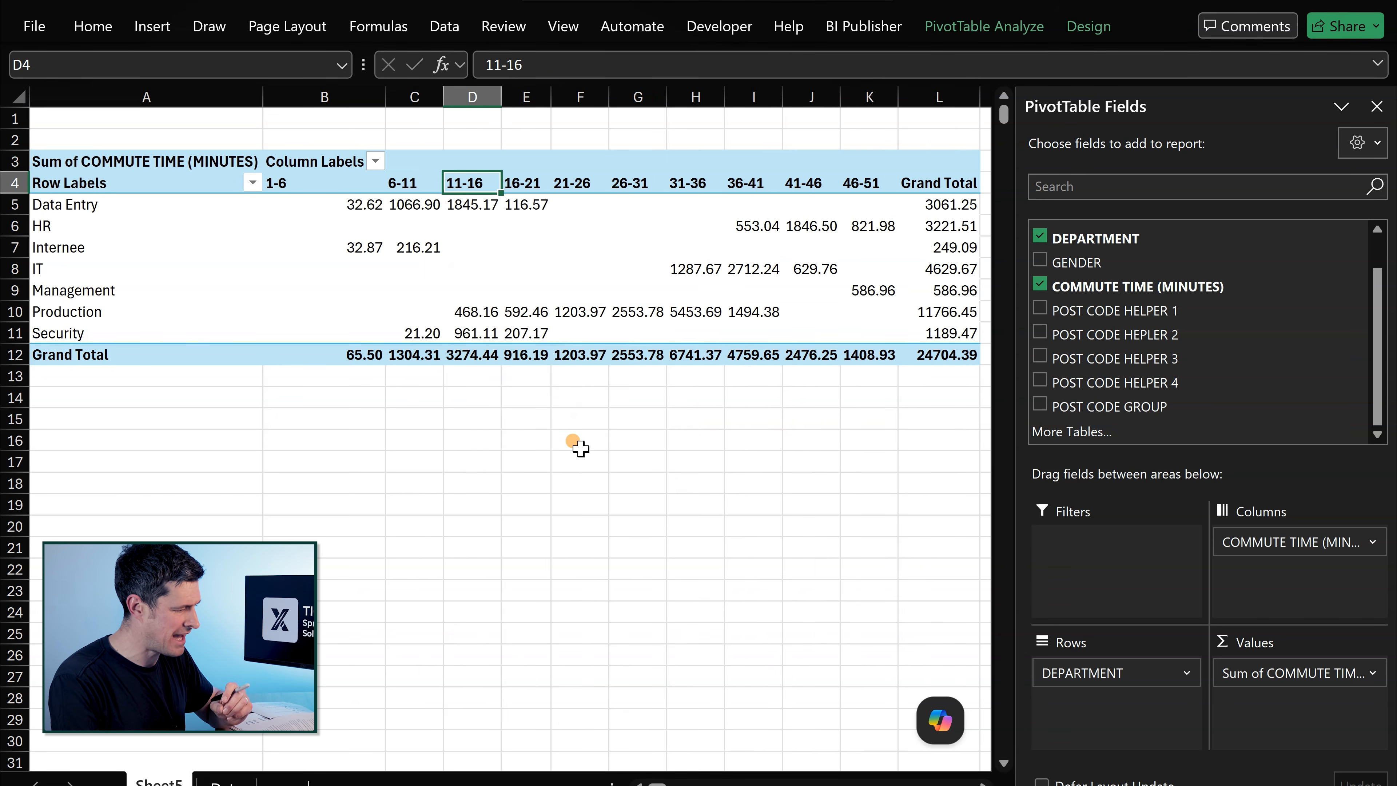
Step: Summarise the PivotTable's COMMUTE TIME (MINUTES) values by Count instead of Sum
click(573, 440)
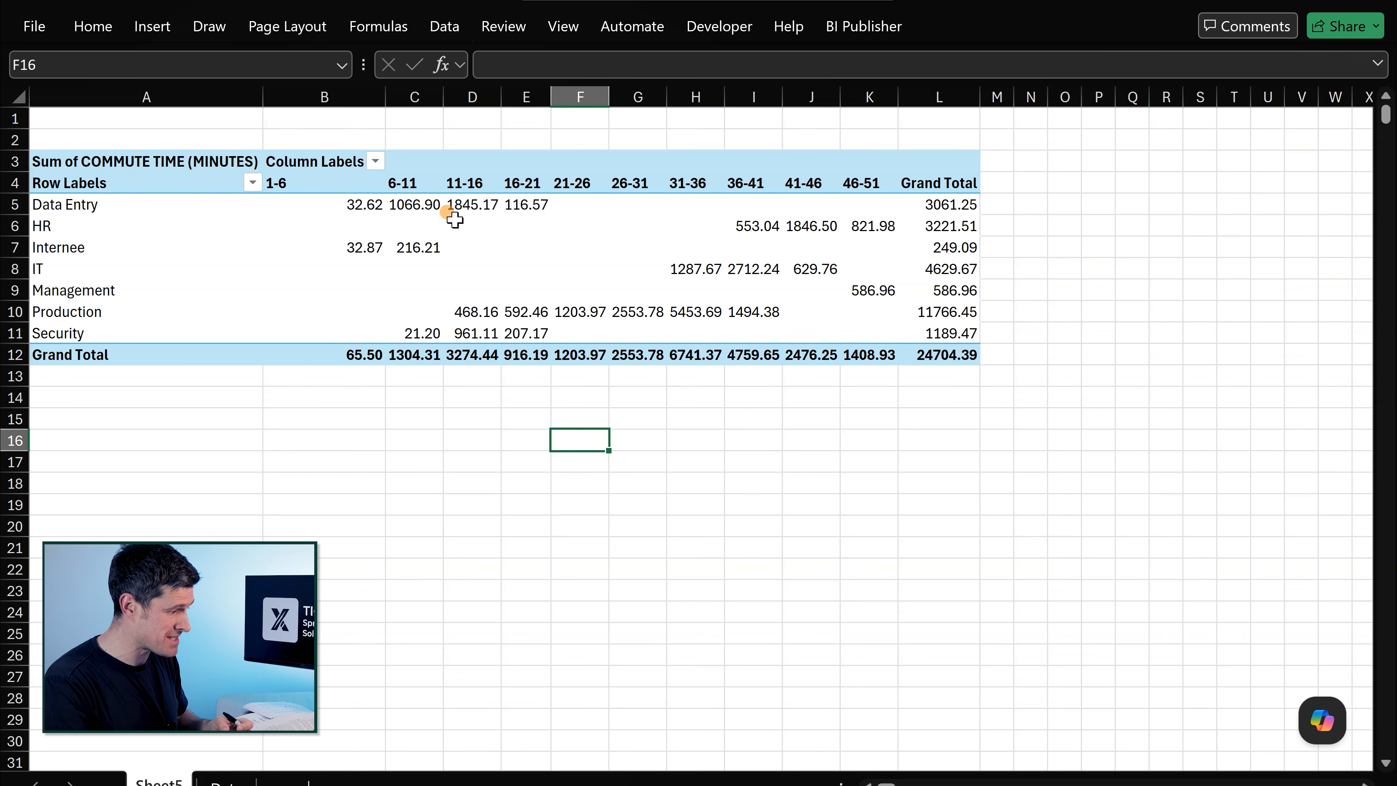
click(405, 177)
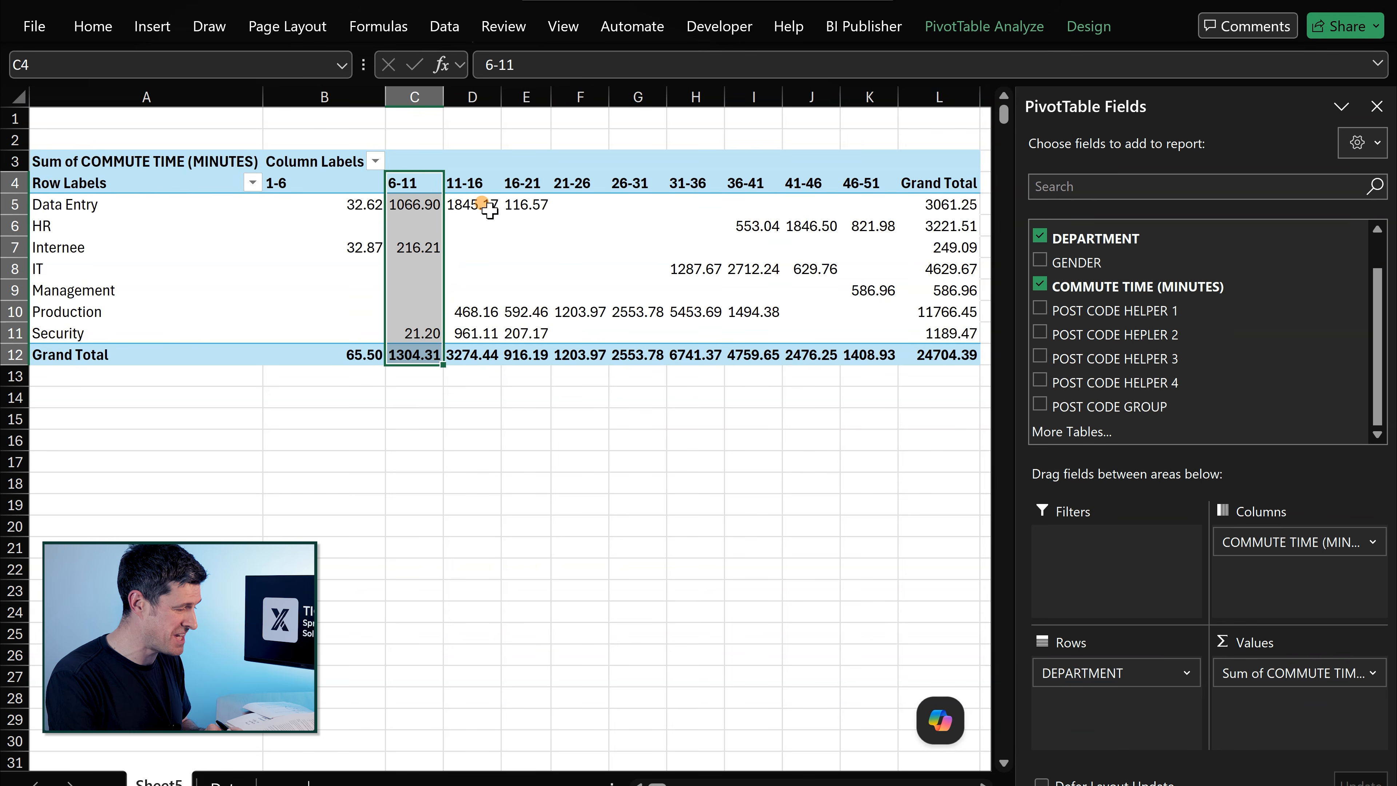
click(480, 202)
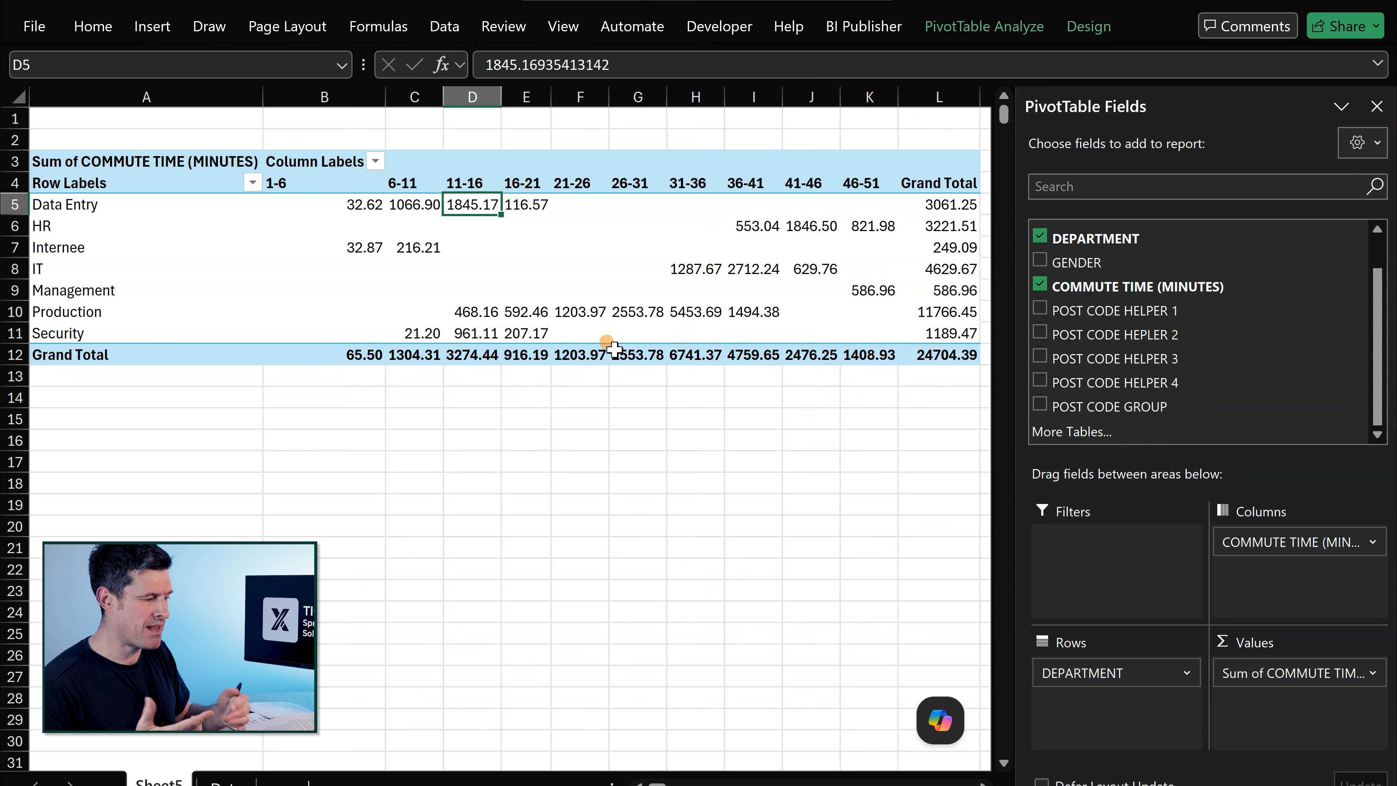
mouse_move(613, 348)
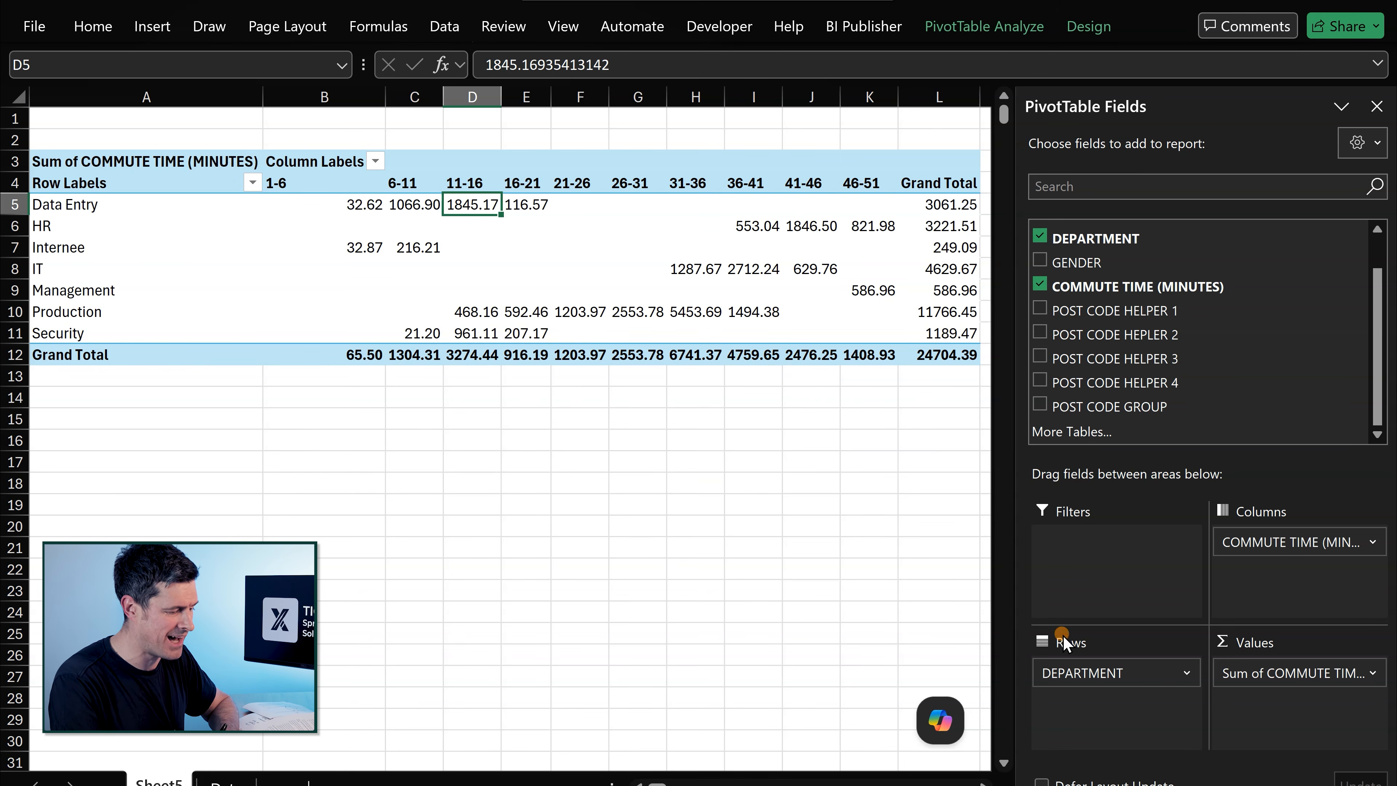
click(1369, 674)
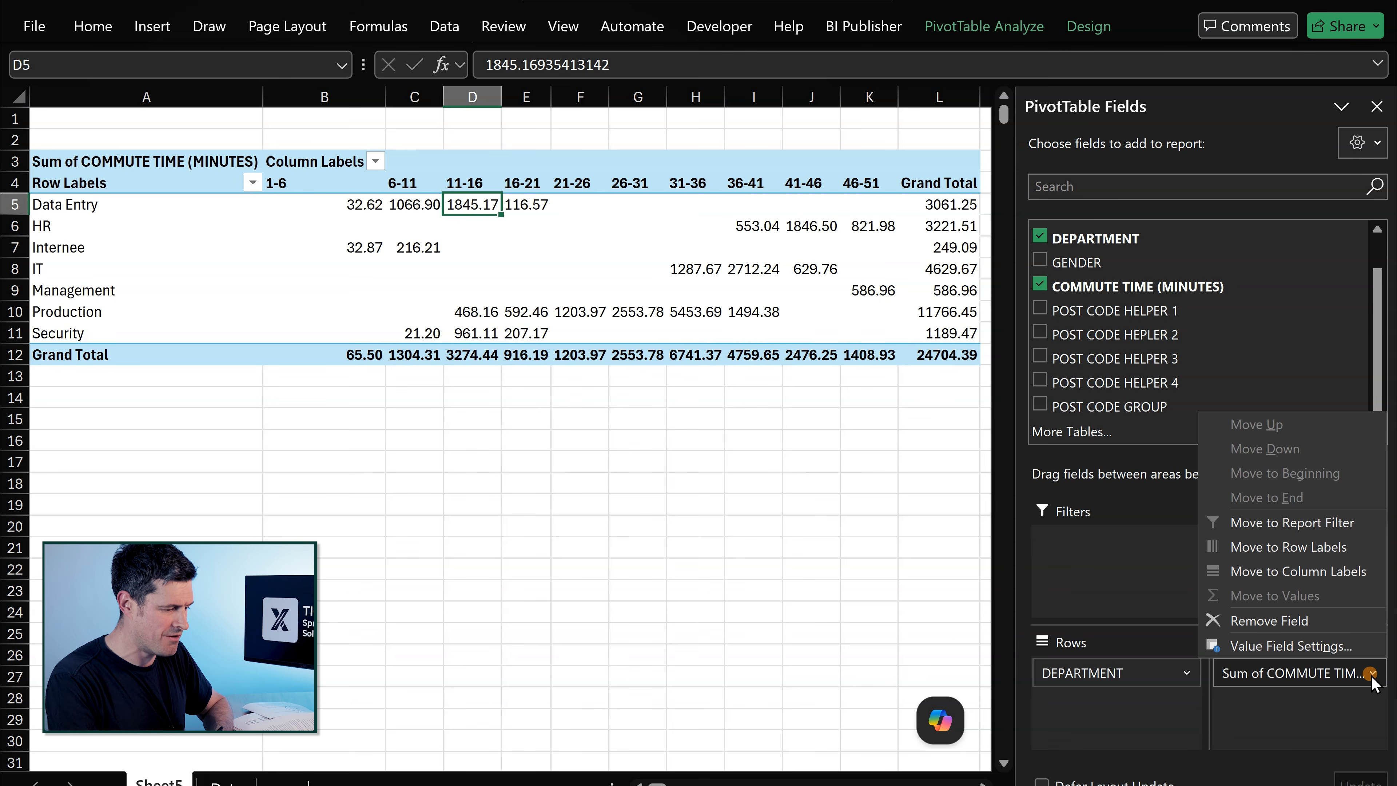
click(1336, 640)
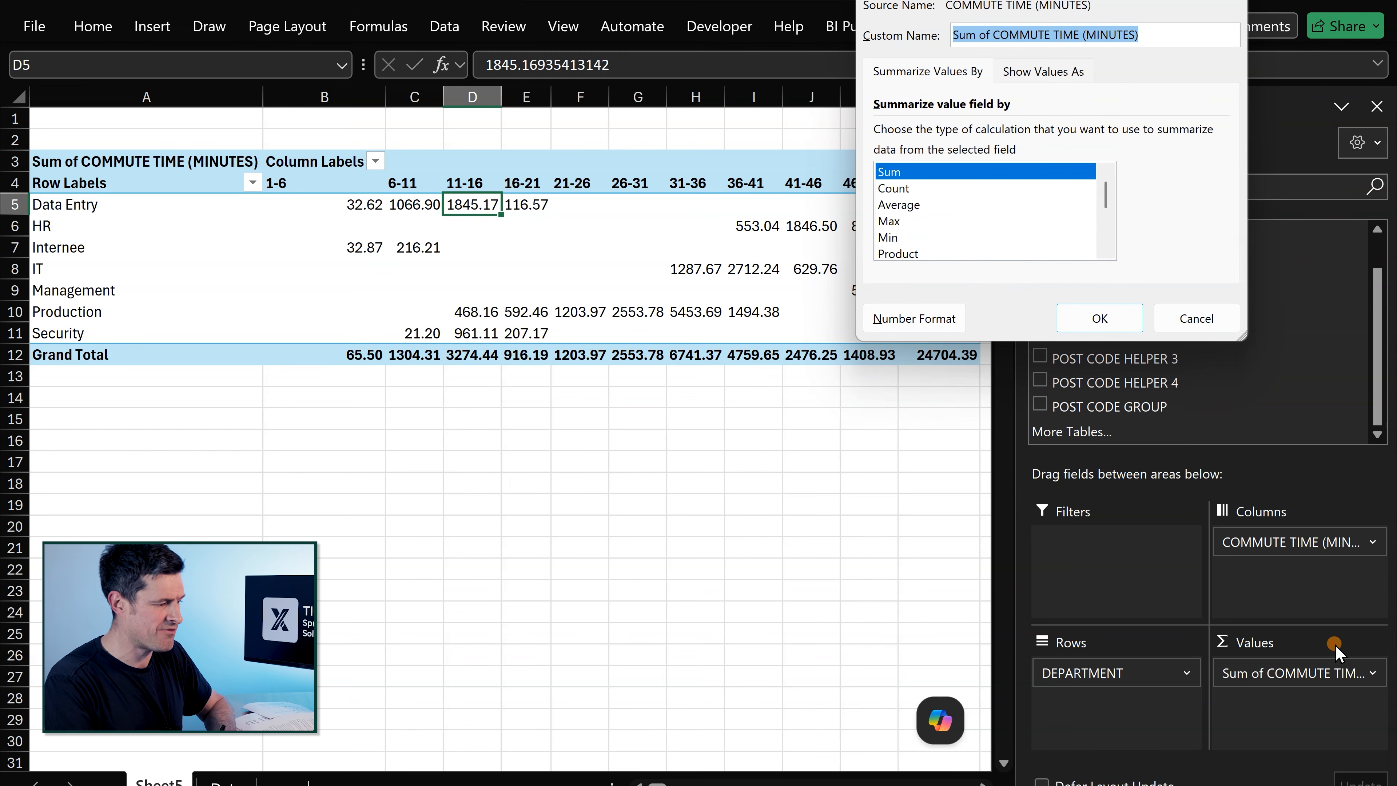
click(933, 190)
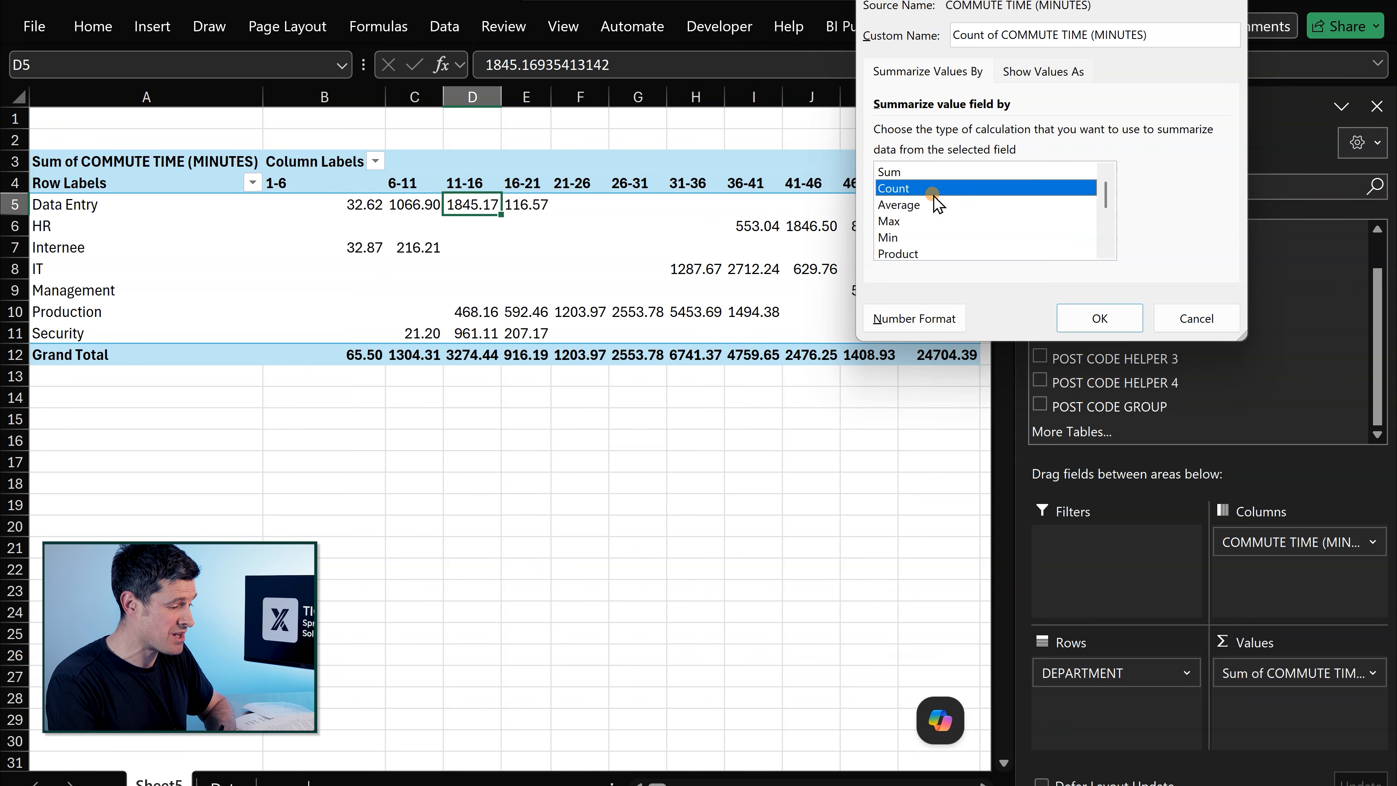
click(1072, 324)
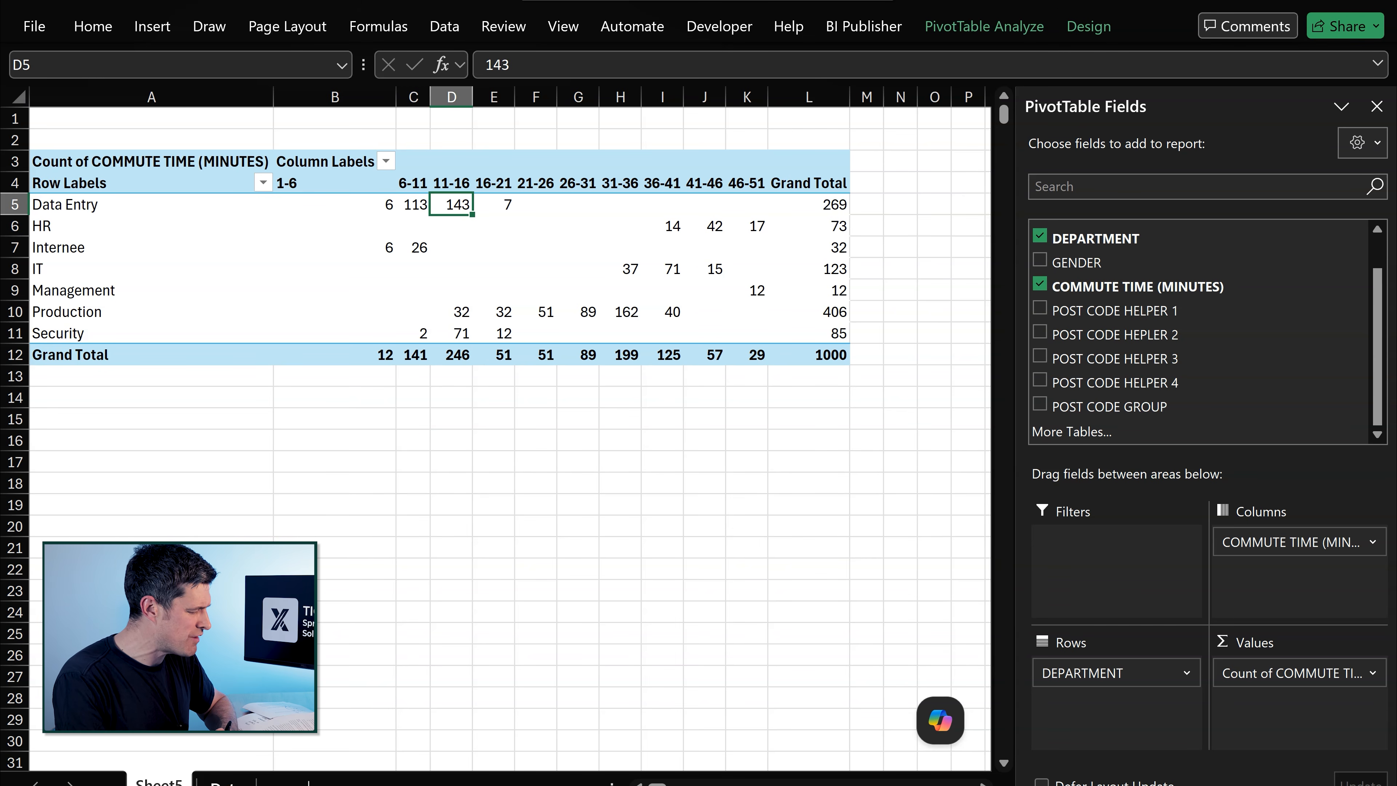
Step: Review the entries in the POST CODE column of the commute table on the Data sheet
click(226, 781)
click(259, 483)
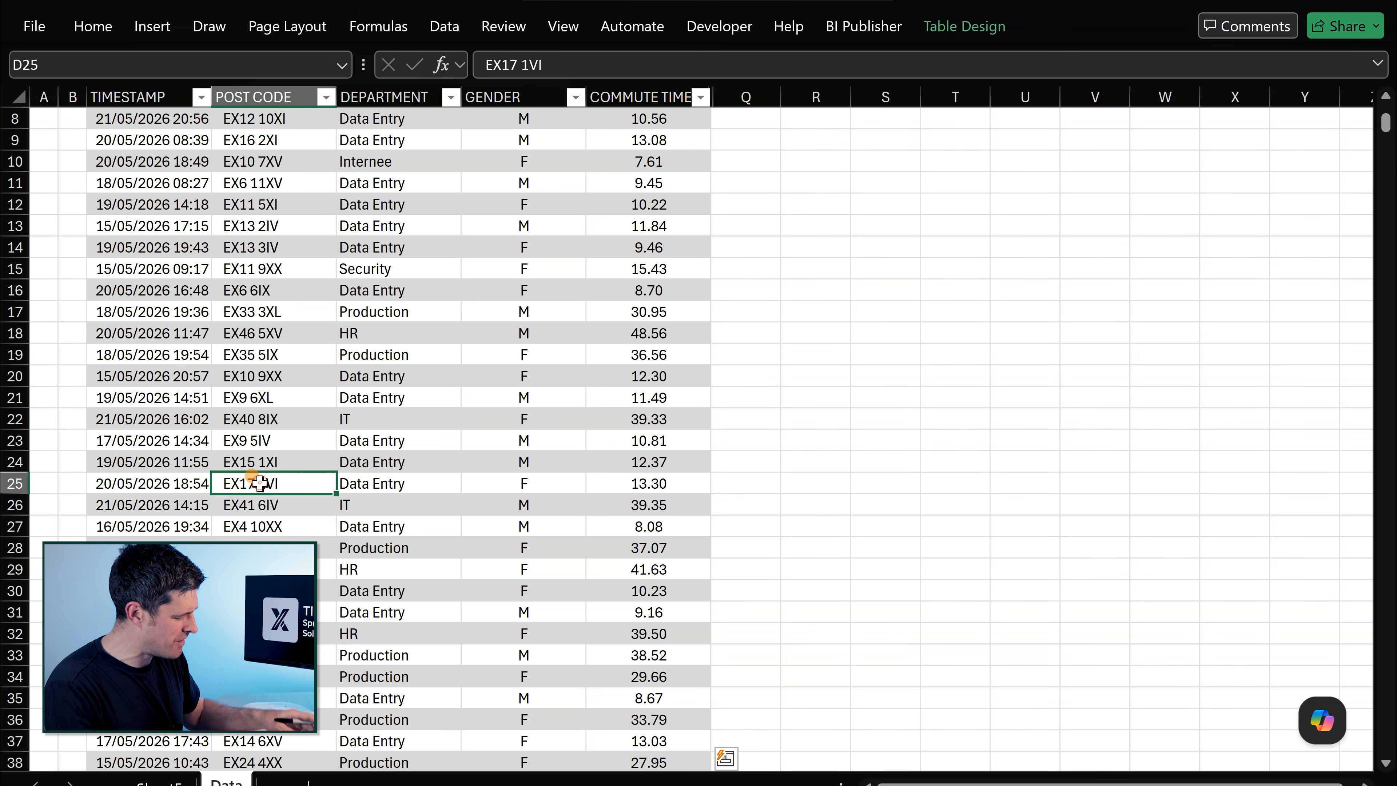
key(ctrl+Up)
key(ctrl+Up)
key(Down)
key(Down)
key(Down)
key(Down)
key(Down)
key(Down)
key(Down)
key(Down)
key(Down)
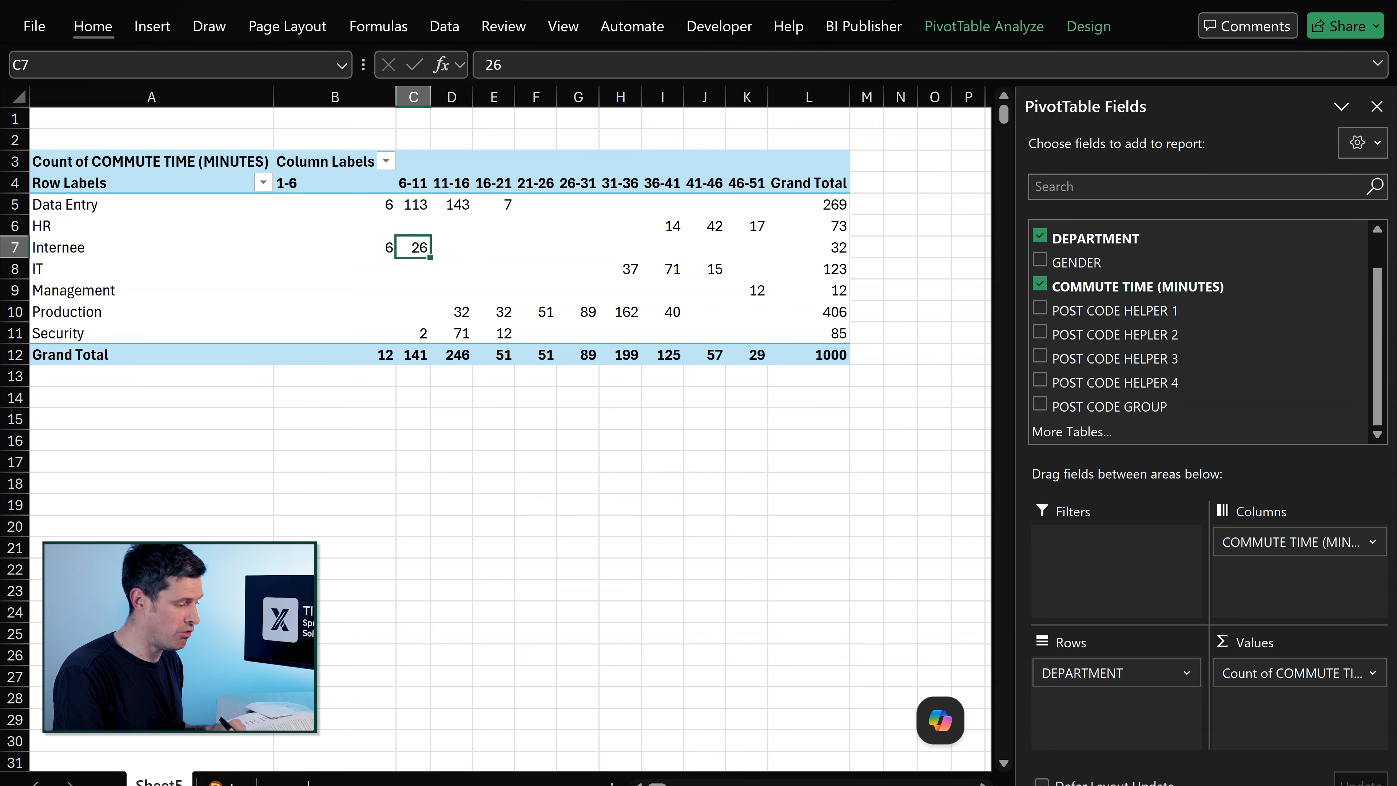
Step: Unhide the post code helper columns H to P beside COMMUTE TIME (MINUTES) on the Data sheet
click(220, 781)
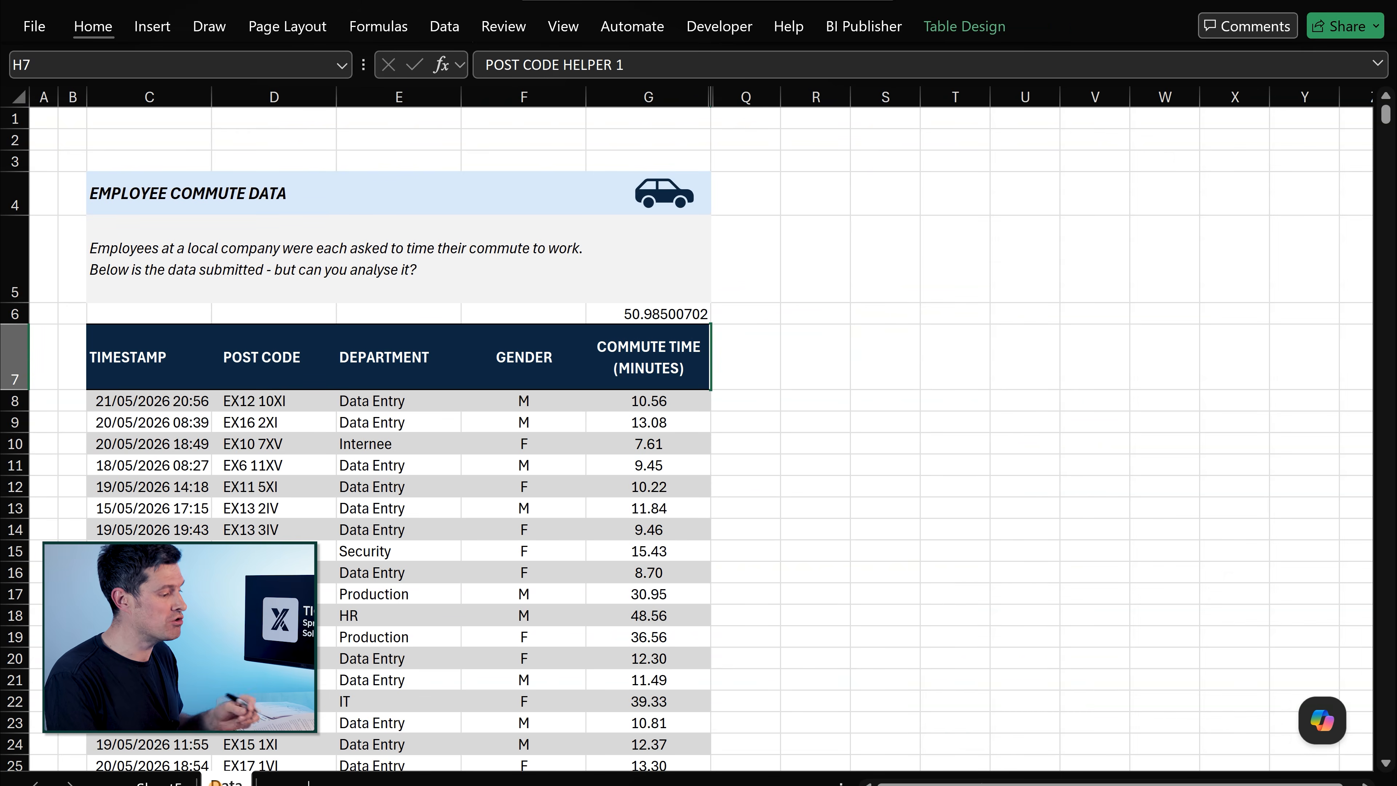
click(286, 400)
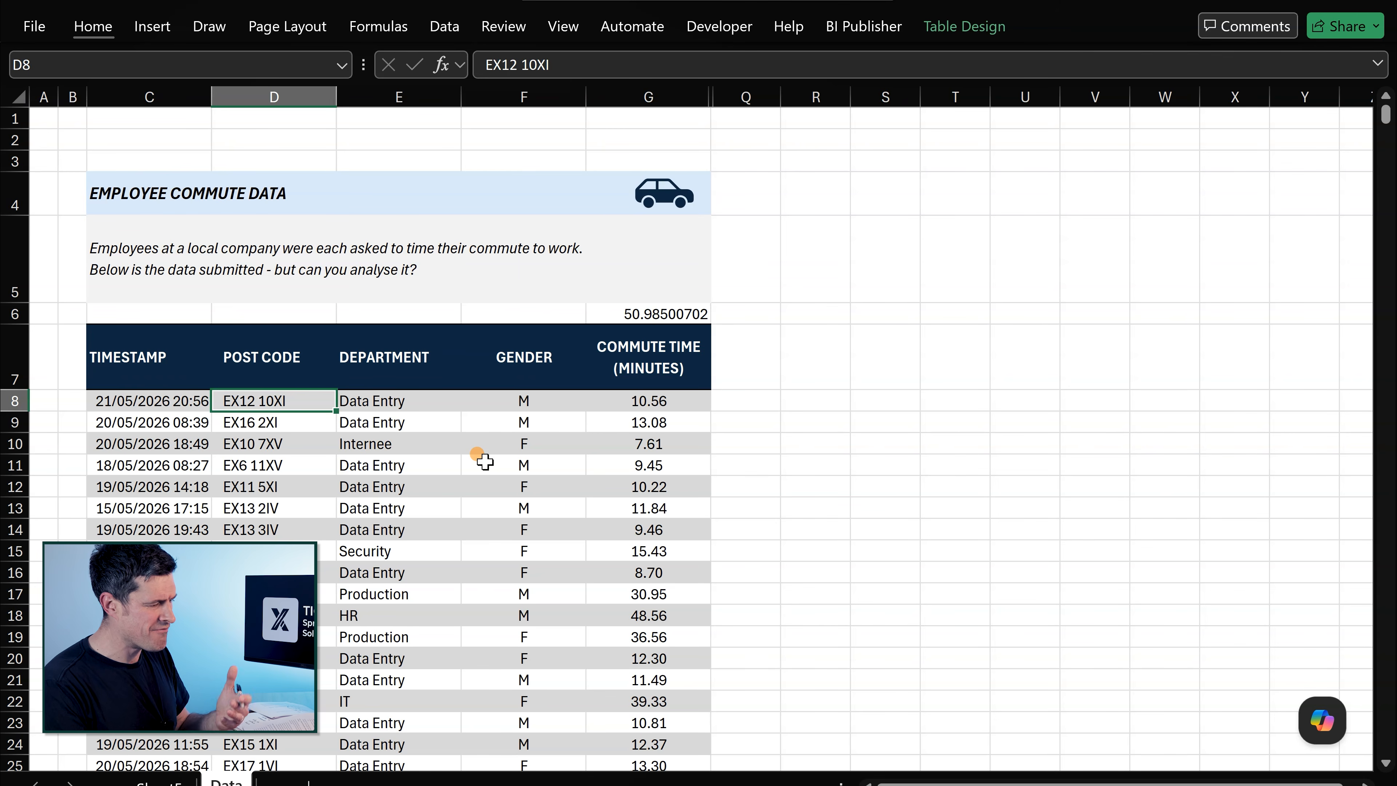
key(Right)
key(Right)
key(Right)
key(shift+Right)
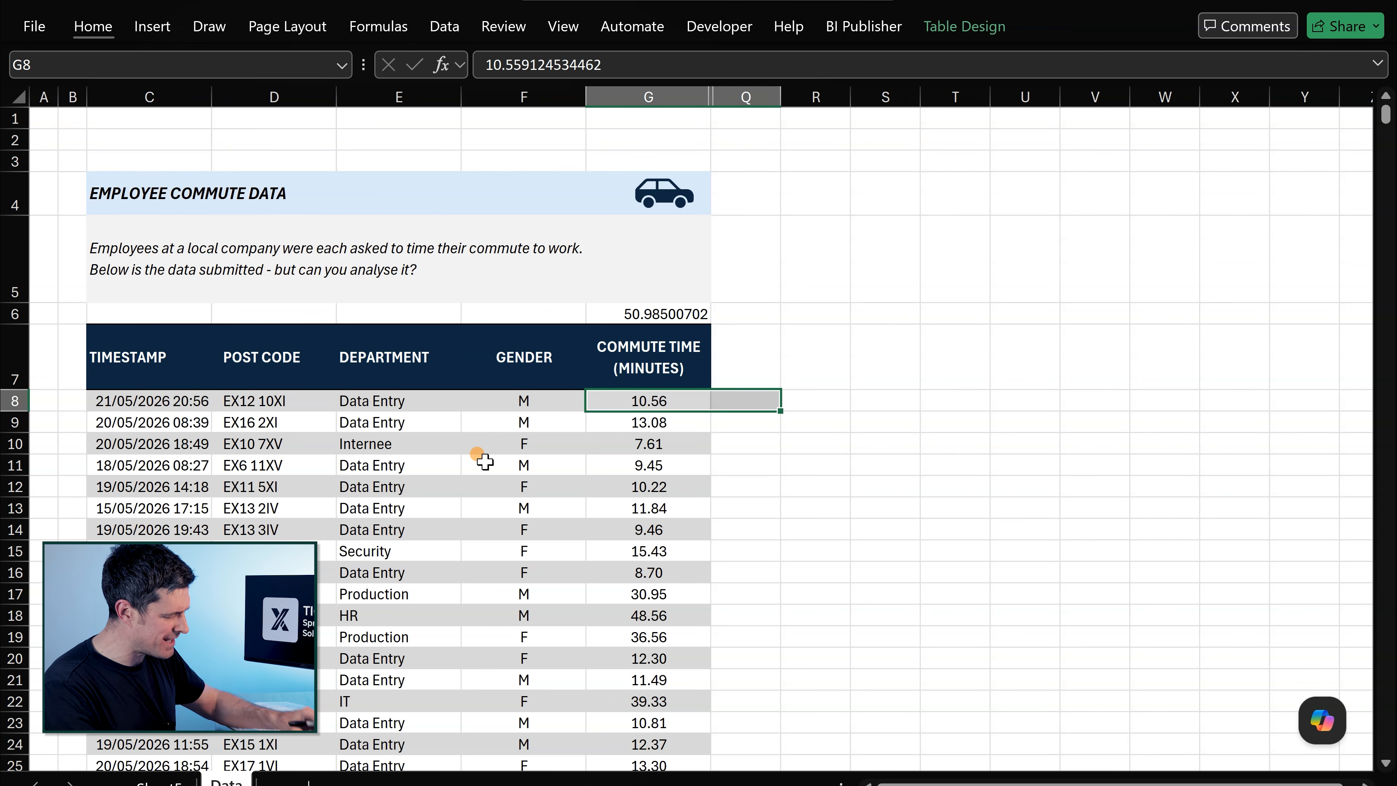
key(alt+h)
key(o)
key(u)
key(l)
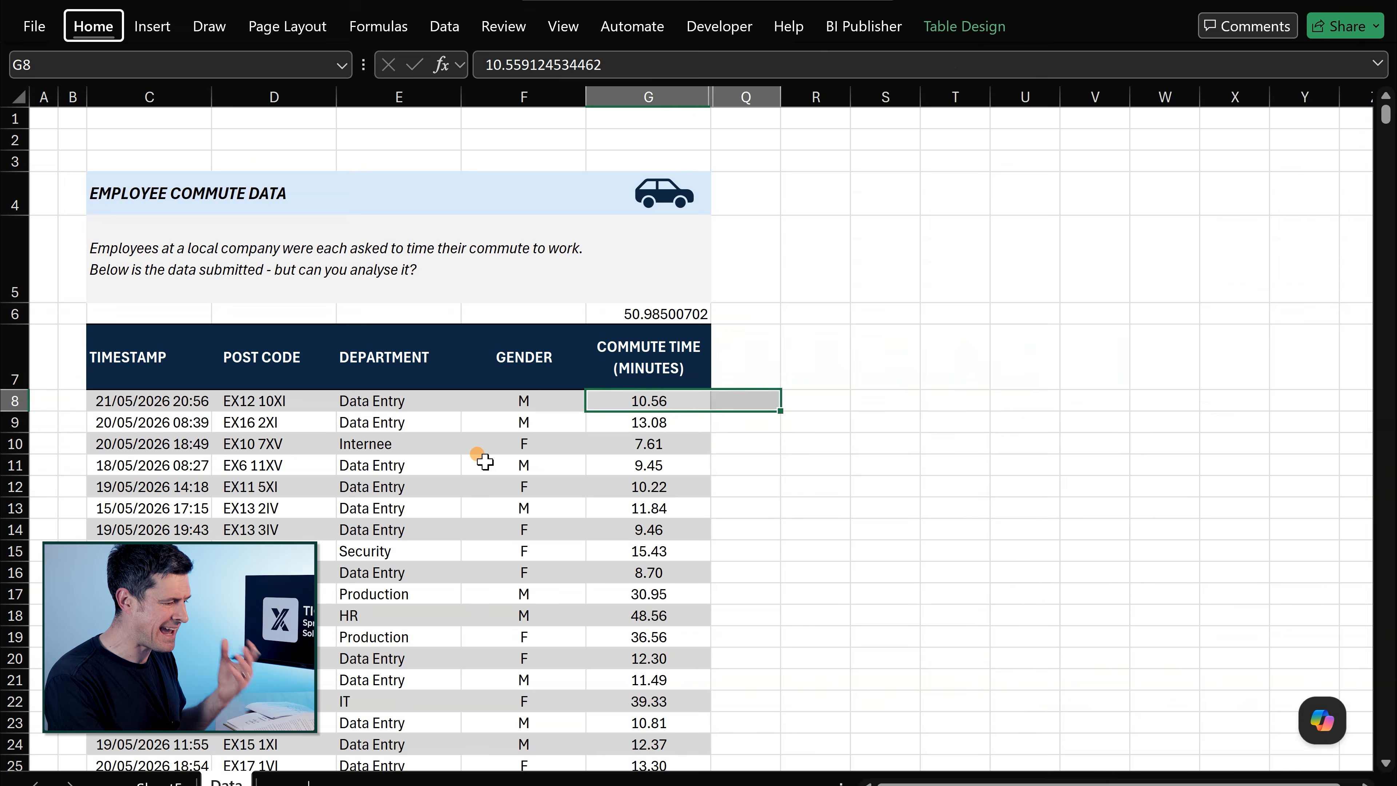
Step: Examine the post code helper formulas in row 8 and the GROUP ranges in the Postcode Helper Table
key(Right)
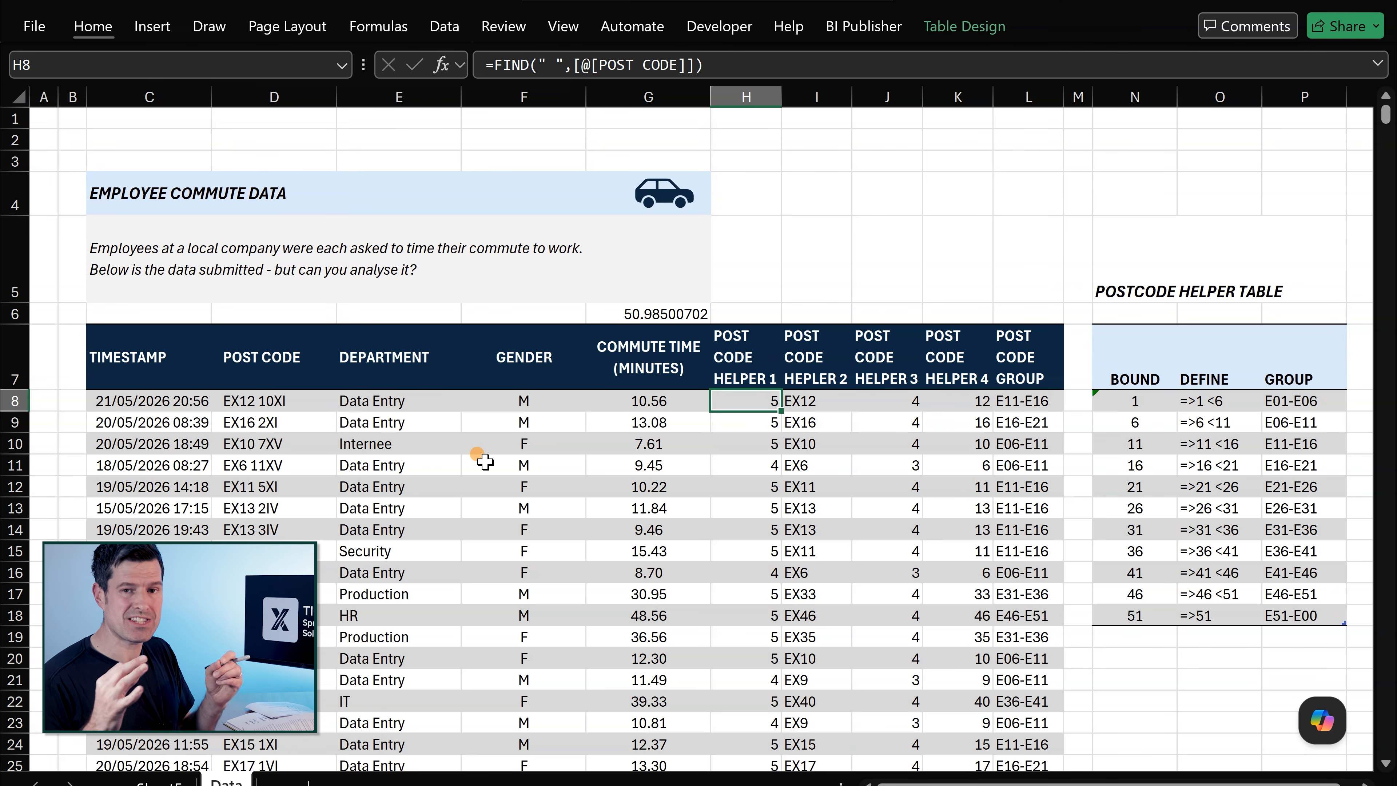
key(Right)
key(Right)
key(Right)
key(Right)
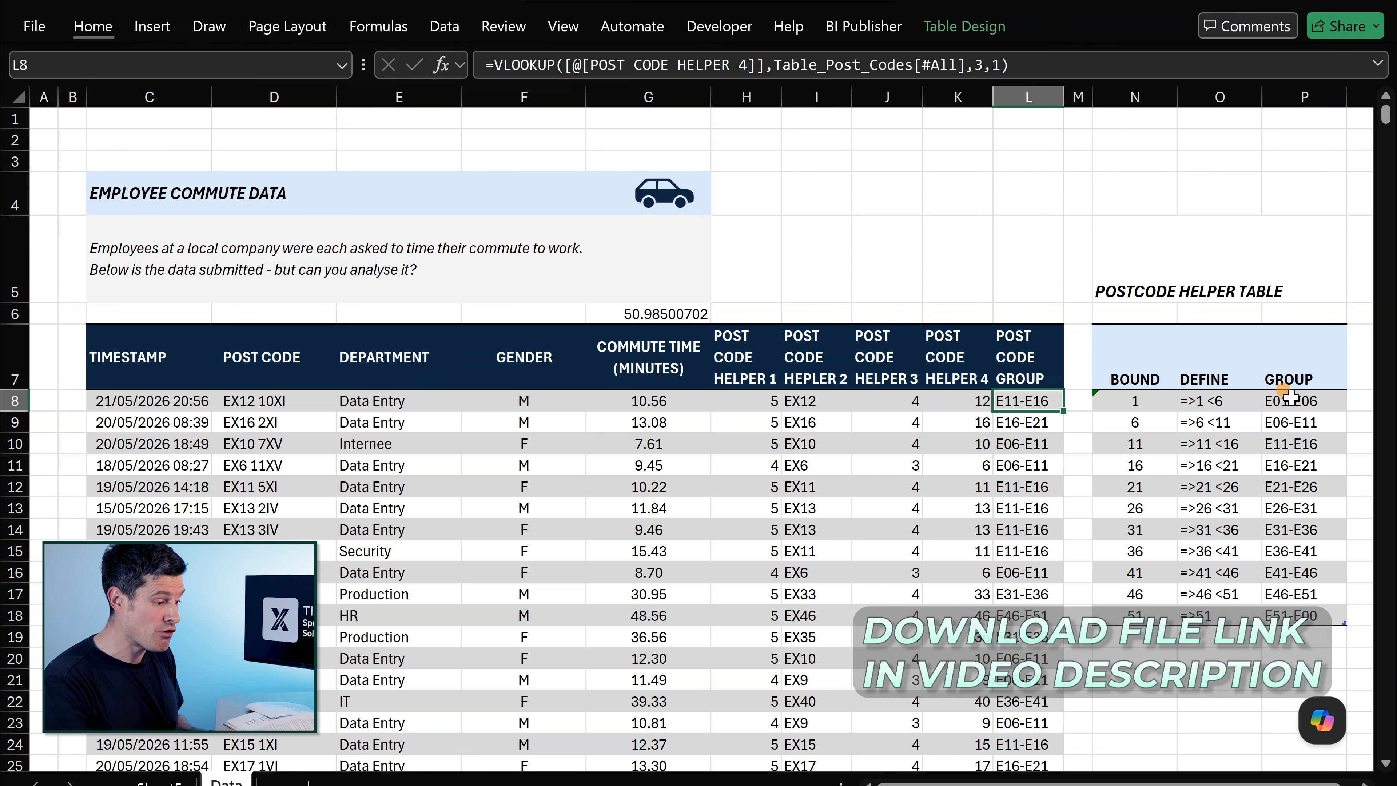
click(1289, 399)
key(shift+Down)
key(shift+Down)
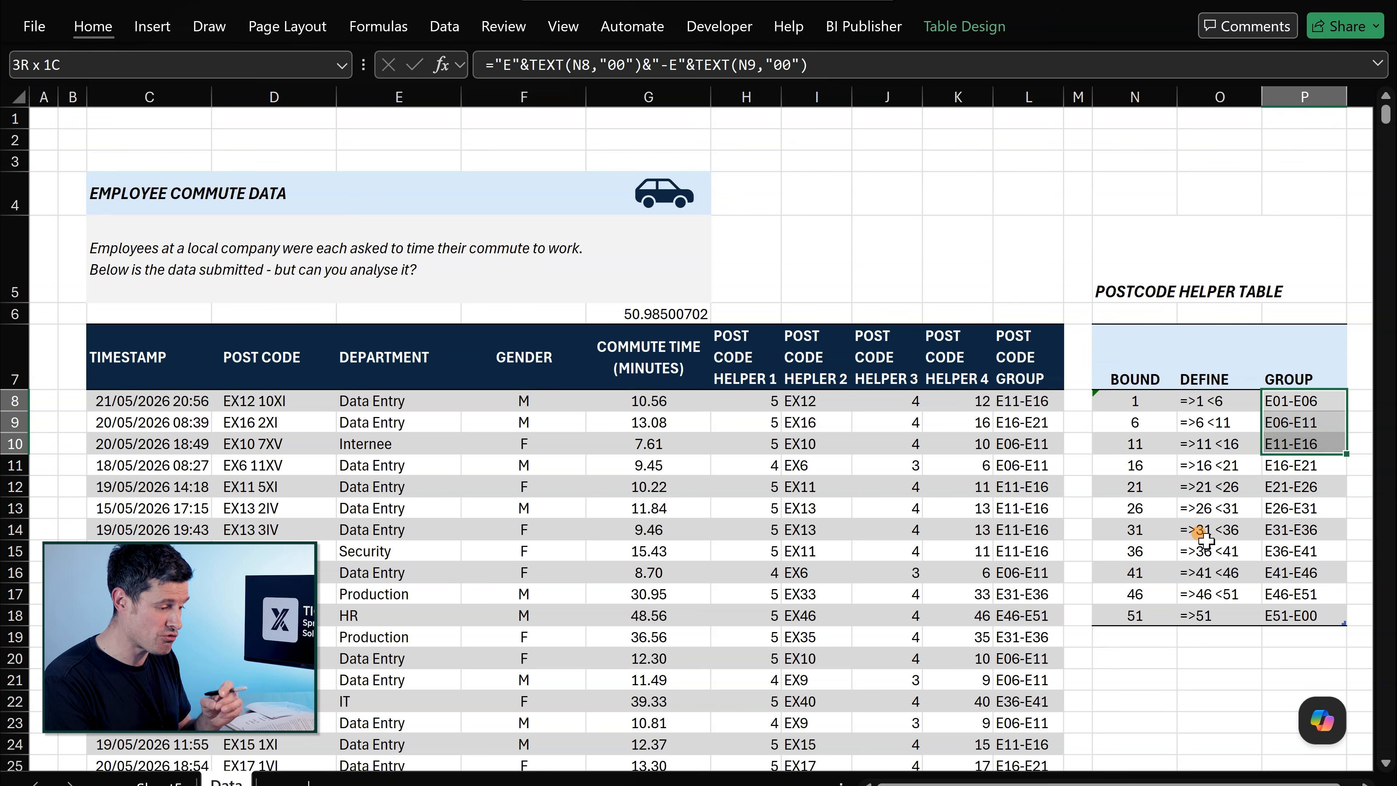
key(shift+Down)
key(shift+Down)
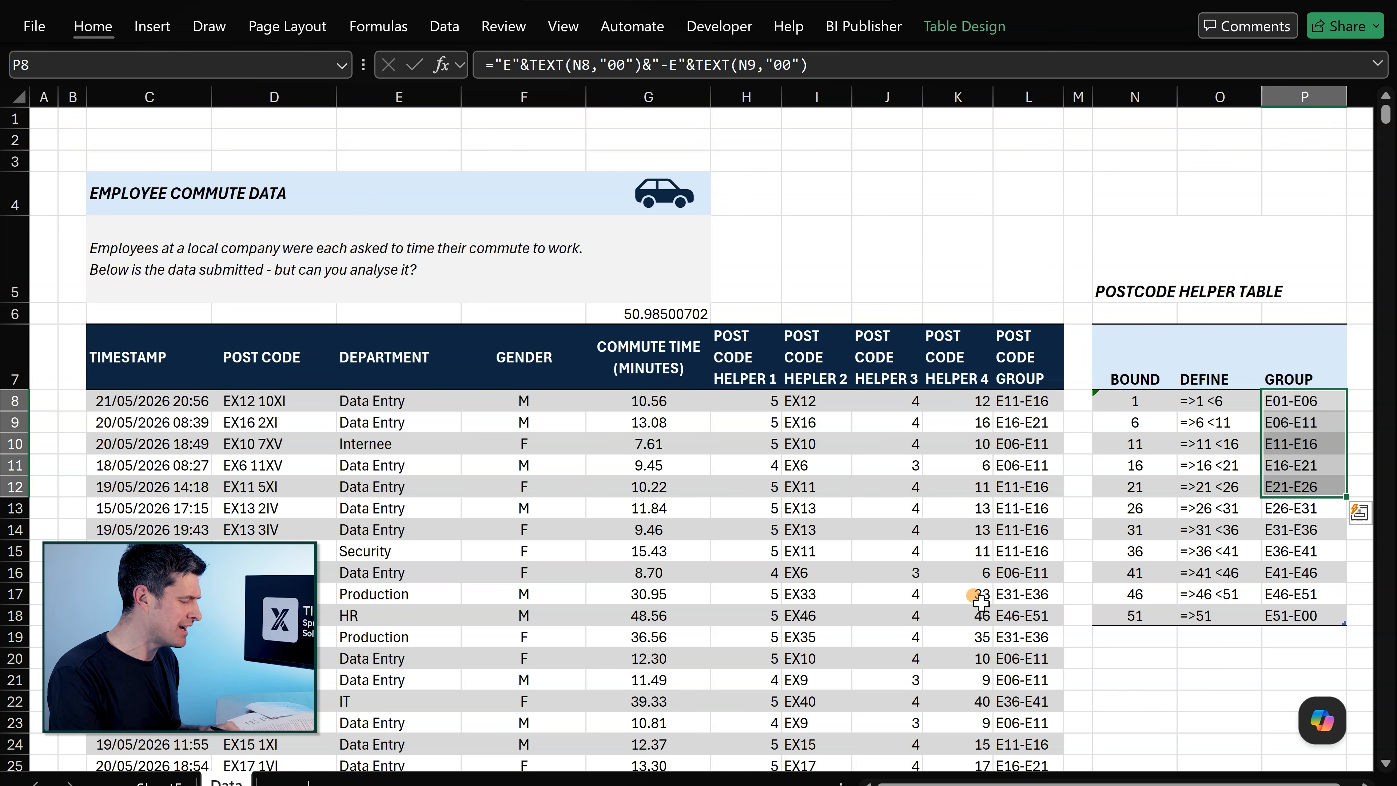
Step: Add POST CODE GROUP beneath DEPARTMENT in the rows of the PivotTable on Sheet5
click(154, 781)
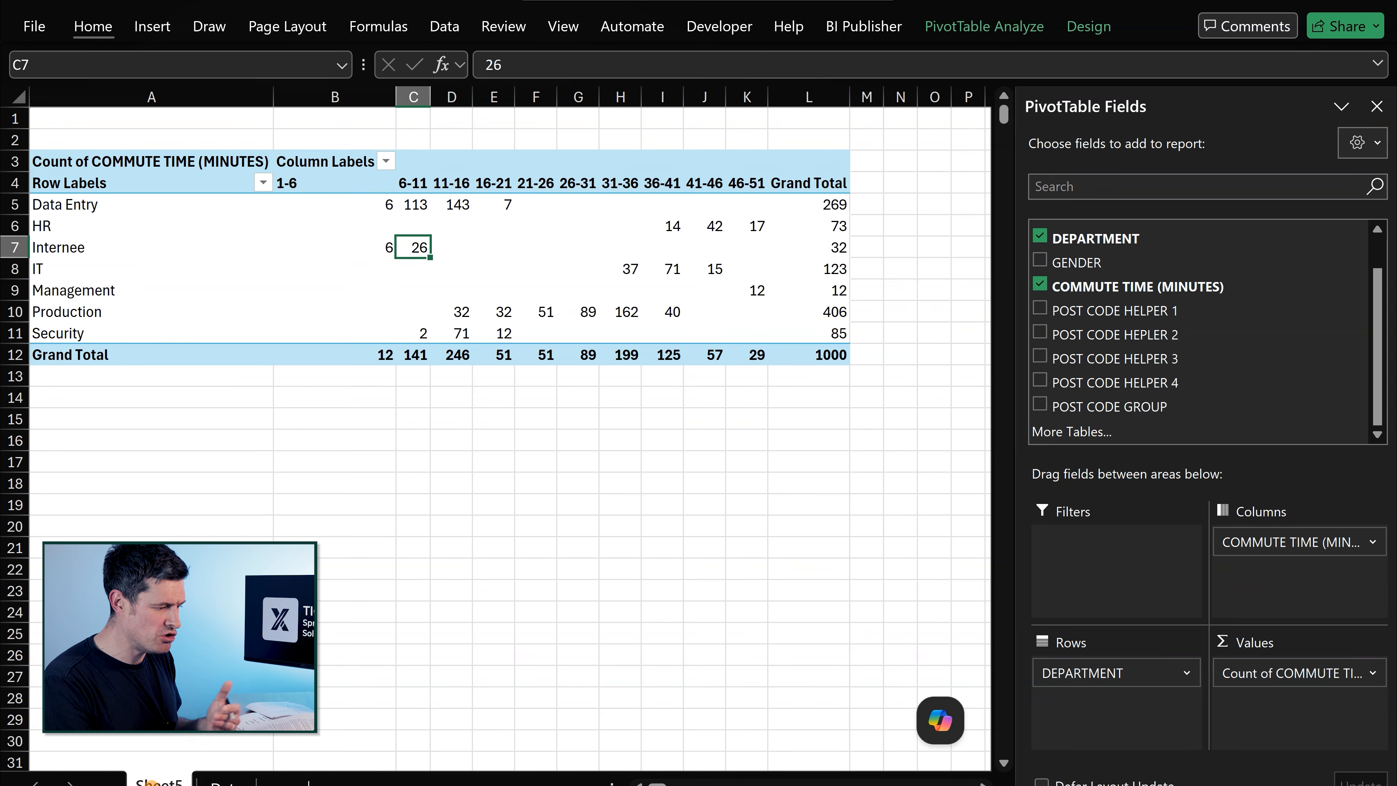
click(1039, 405)
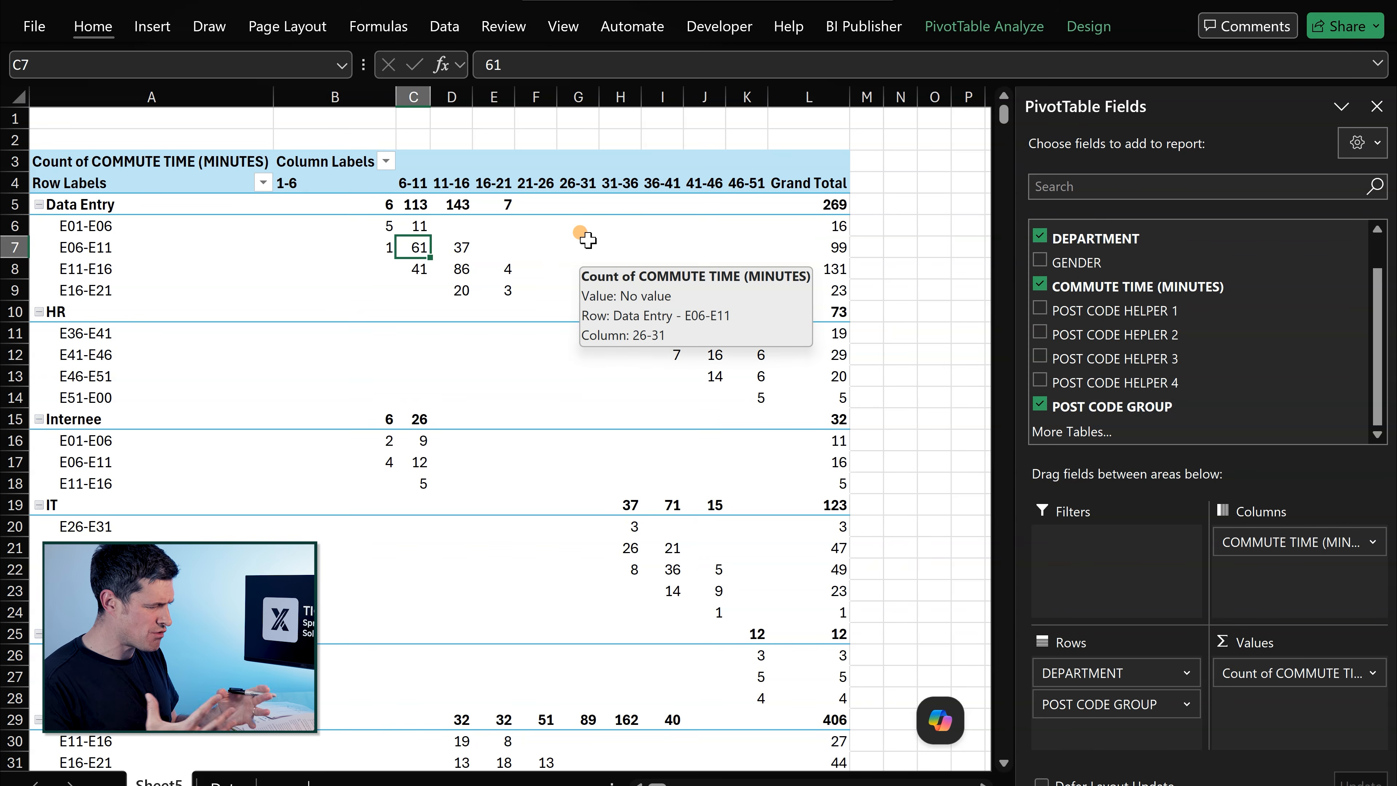
scroll(593, 467, down, 1)
scroll(592, 467, down, 5)
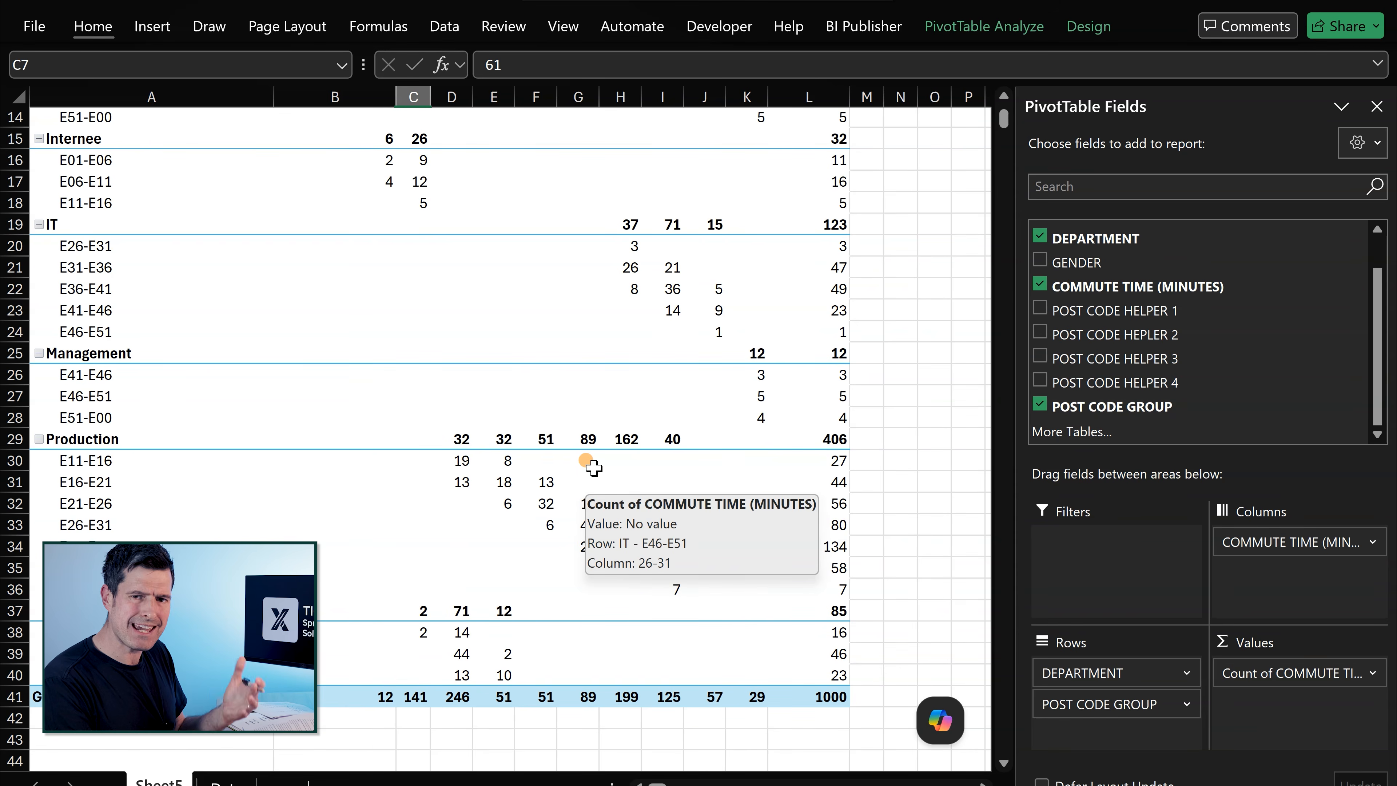
scroll(593, 466, up, 1)
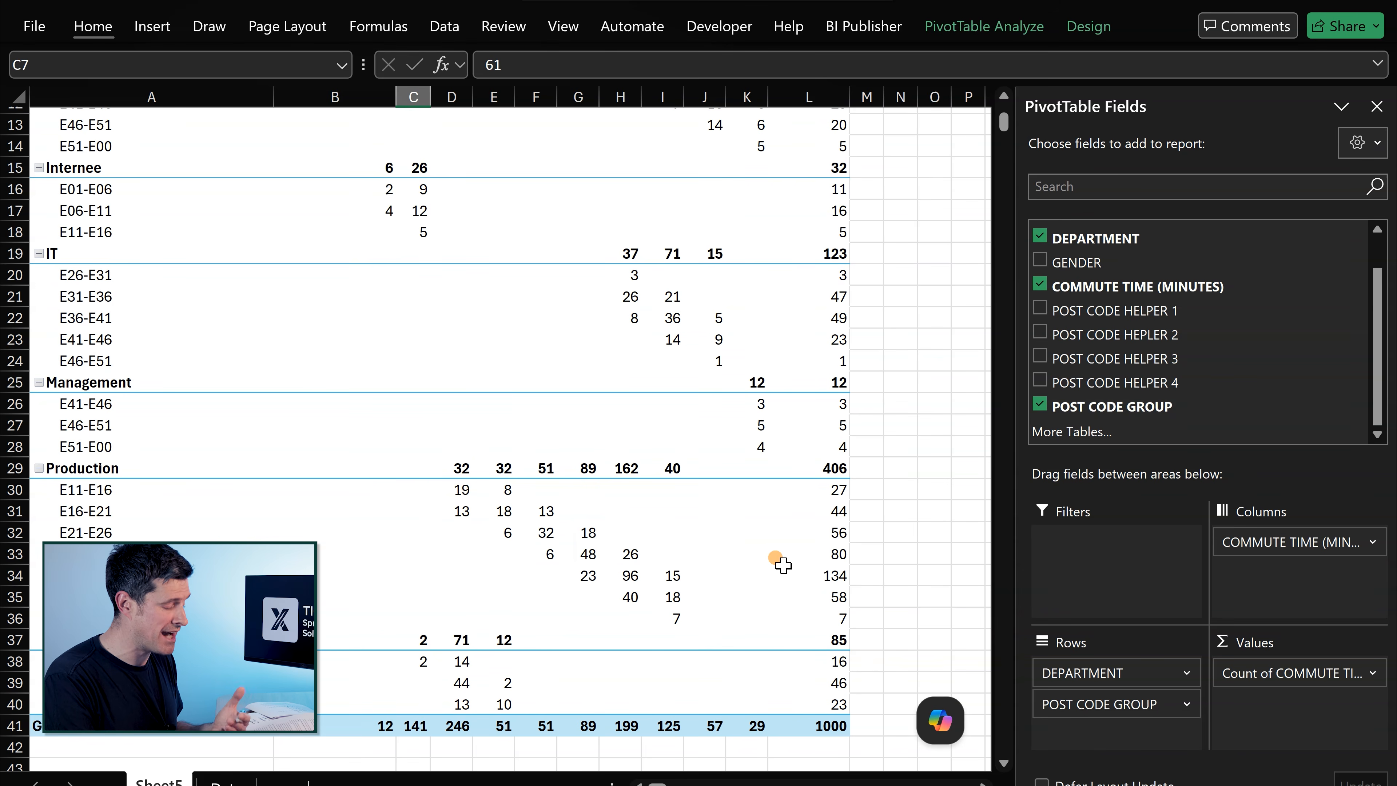
scroll(776, 562, up, 3)
scroll(776, 562, up, 1)
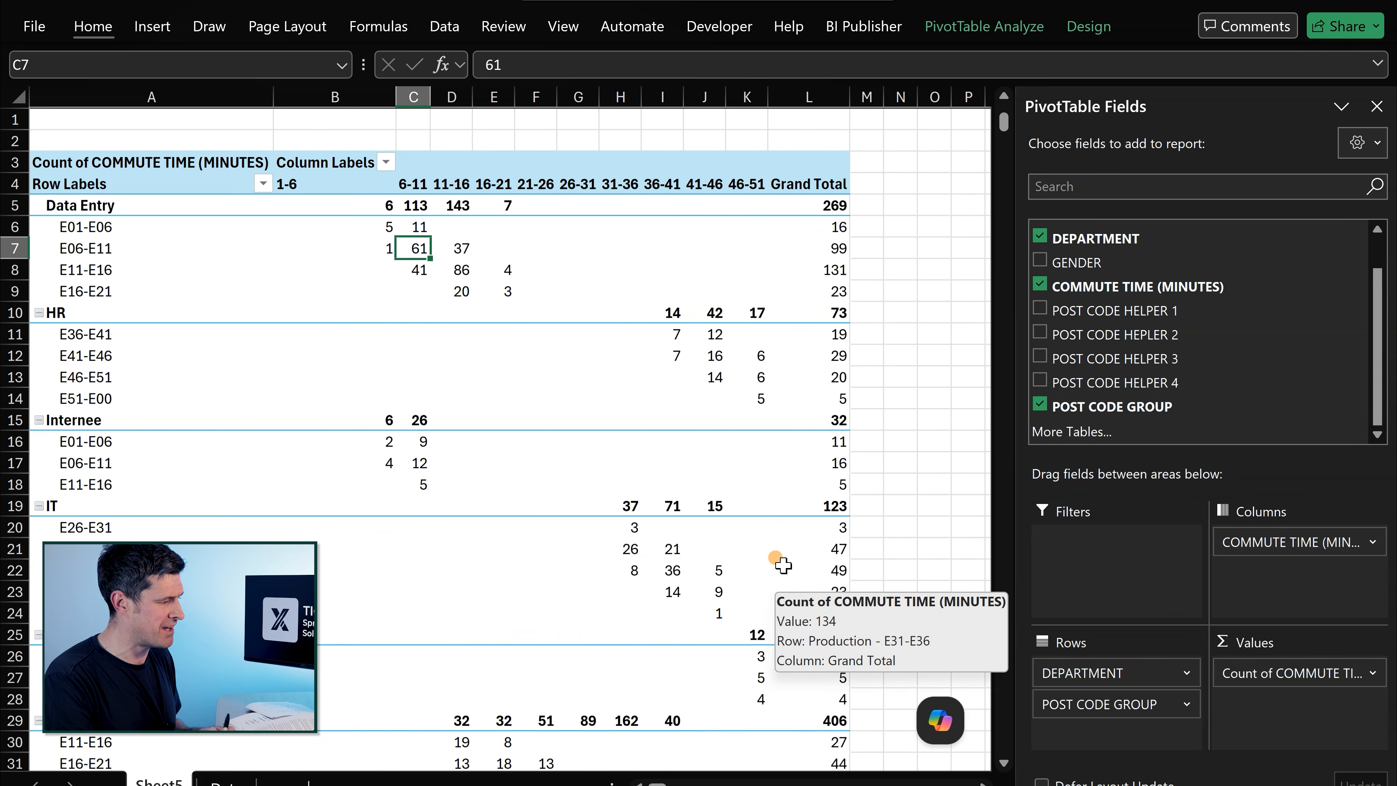
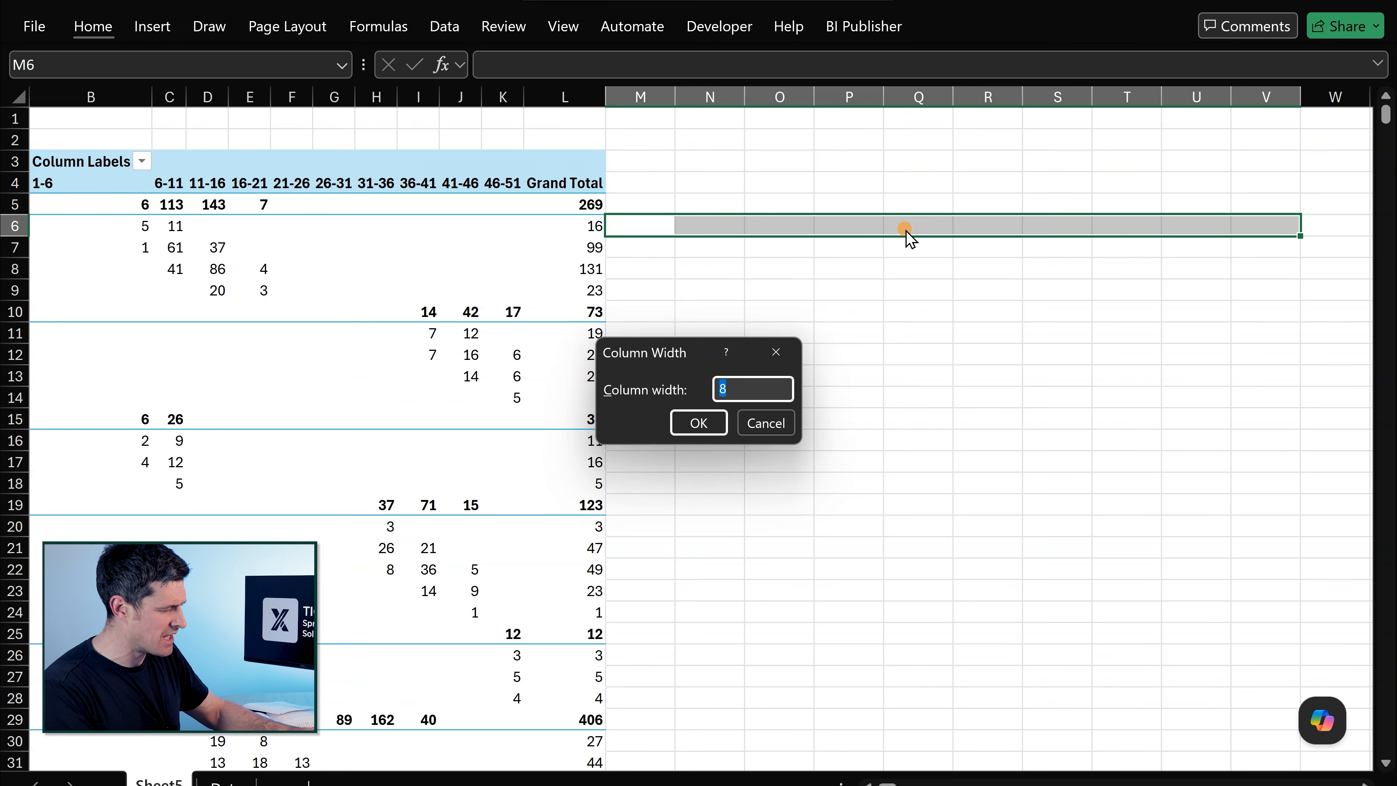
Step: Set the width of columns M to V beside the PivotTable to 3 and return to column A
text(3)
key(Return)
key(Left)
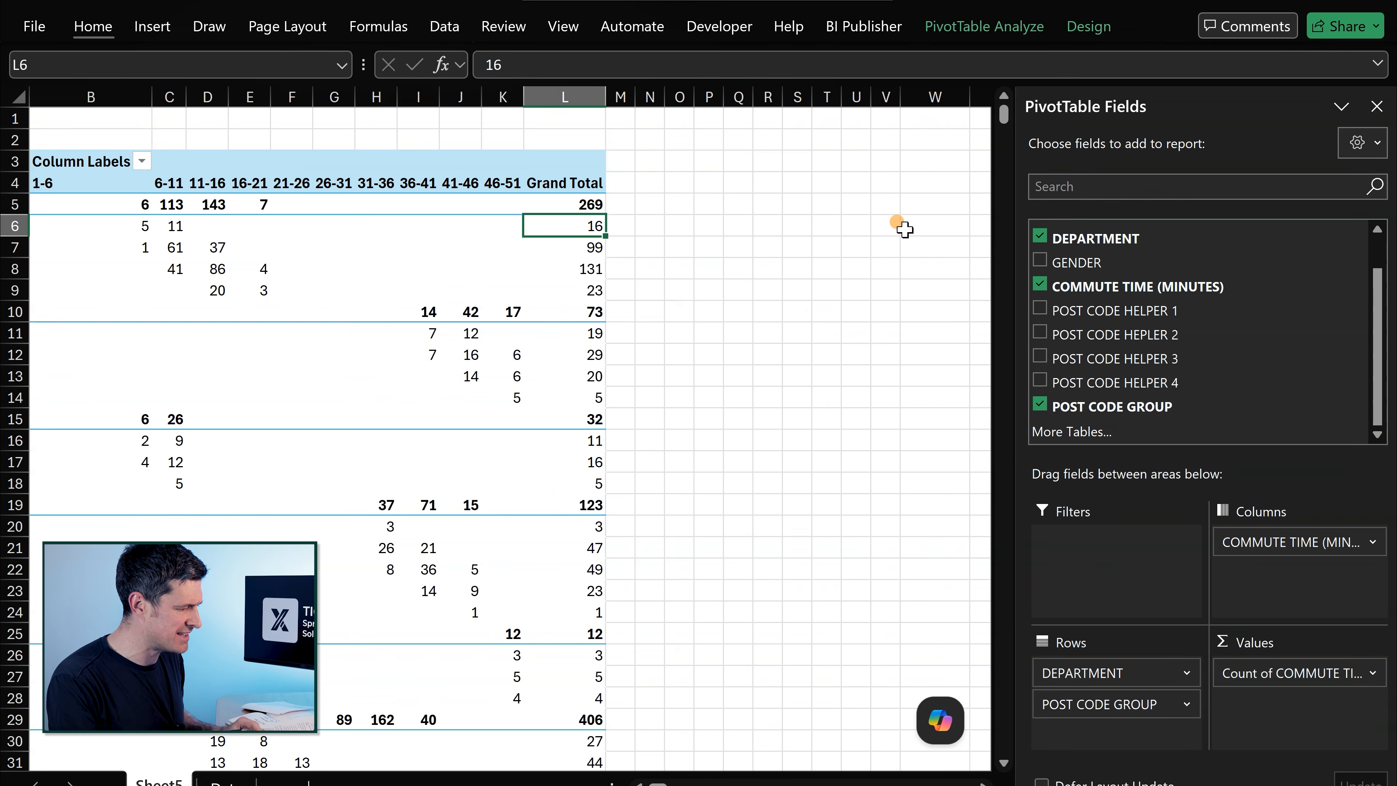
key(Home)
Step: Insert slicers for DEPARTMENT and POST CODE GROUP from the PivotTable
click(702, 249)
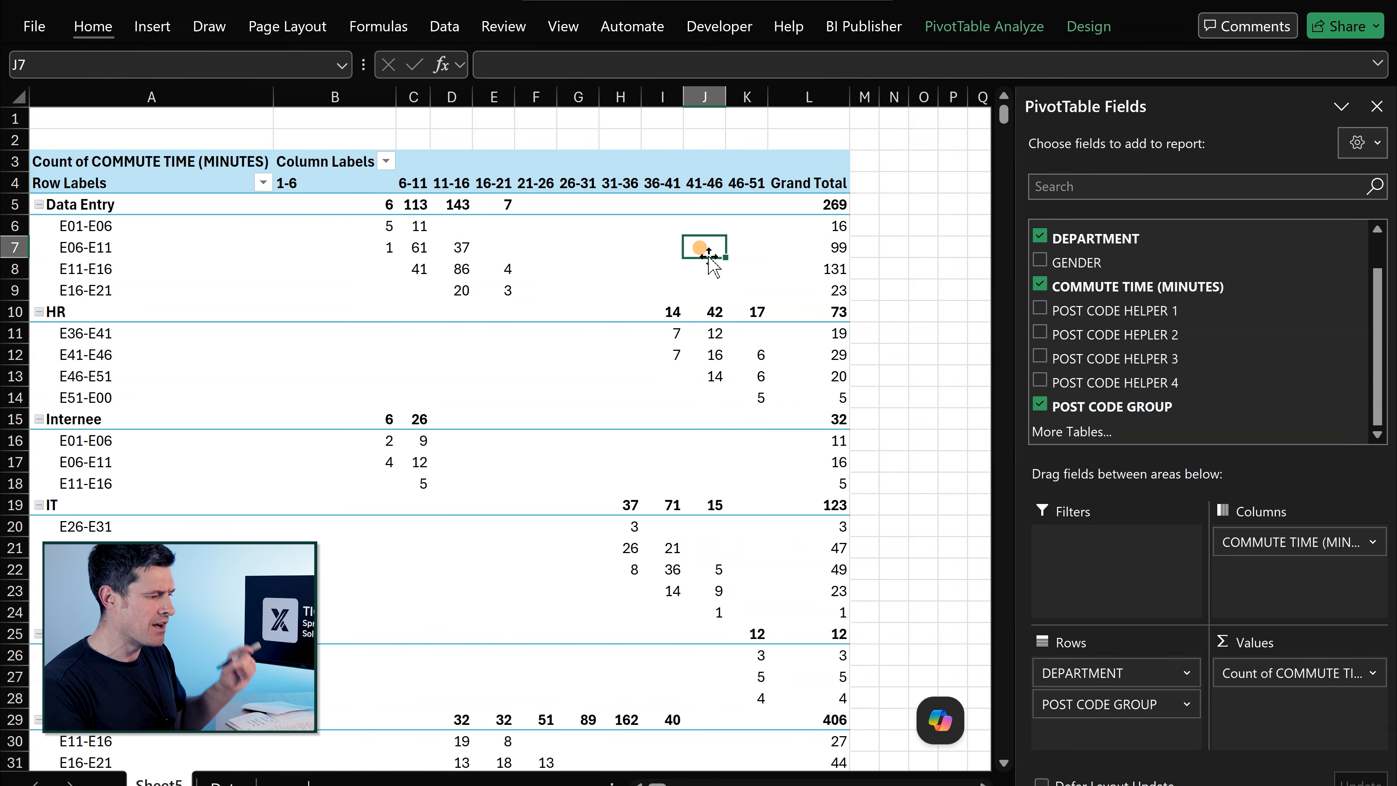
click(953, 29)
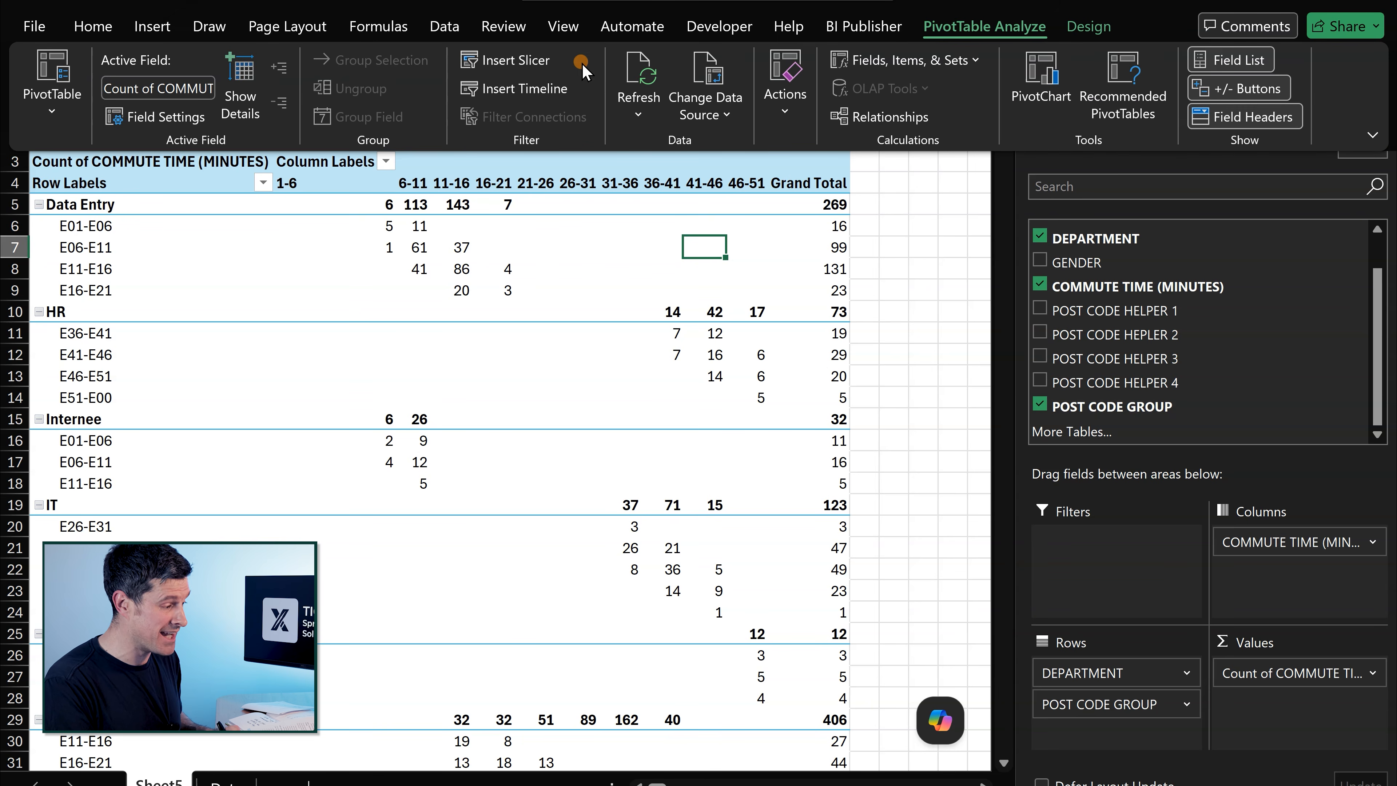
click(544, 58)
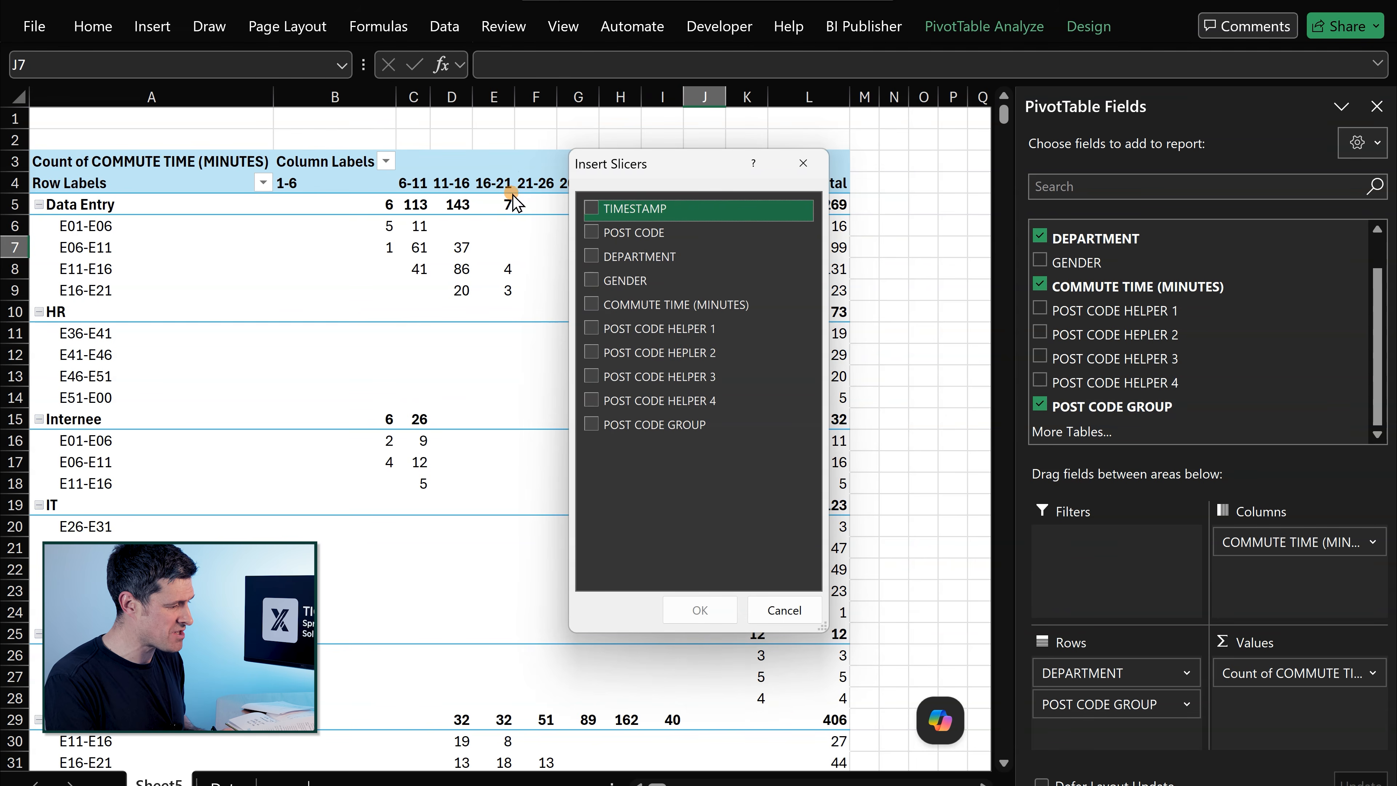
click(601, 260)
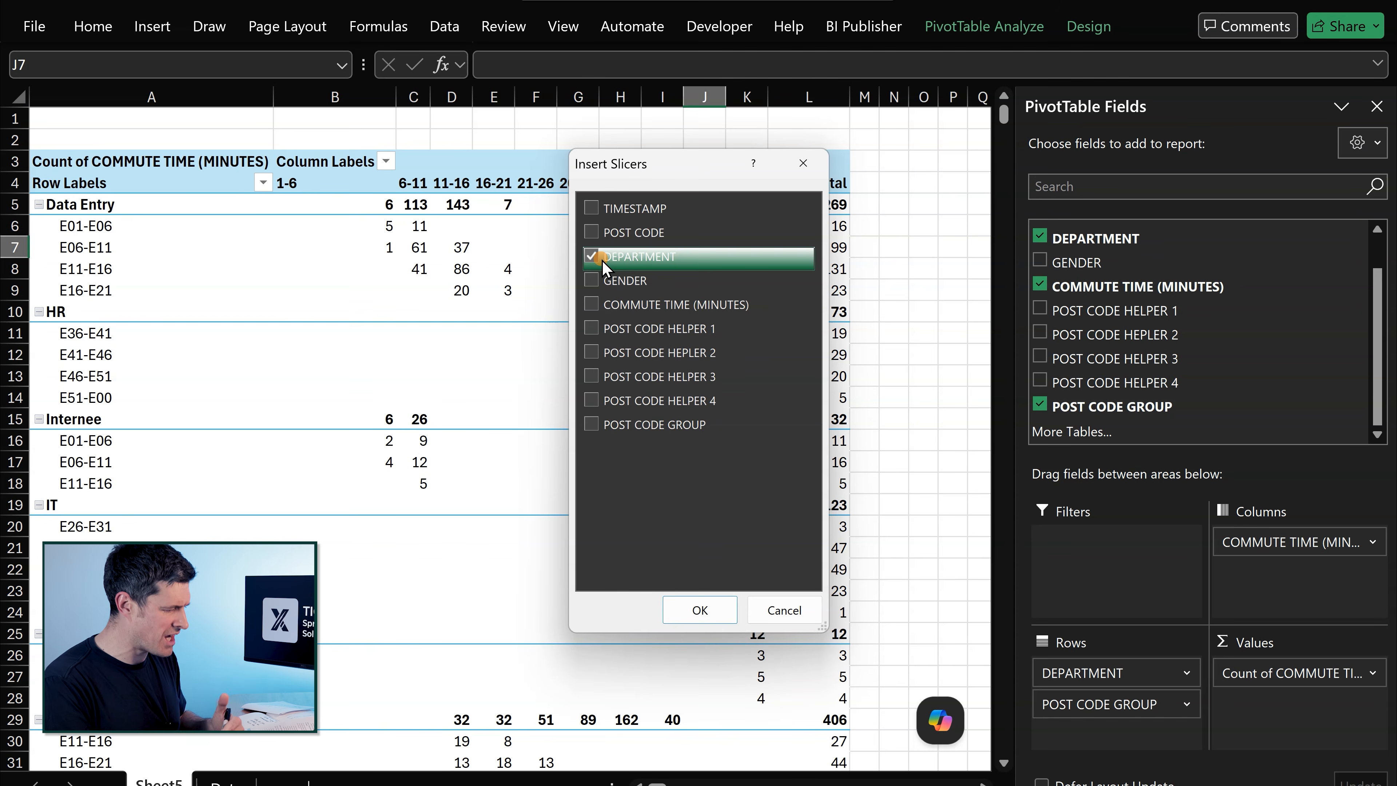
click(590, 424)
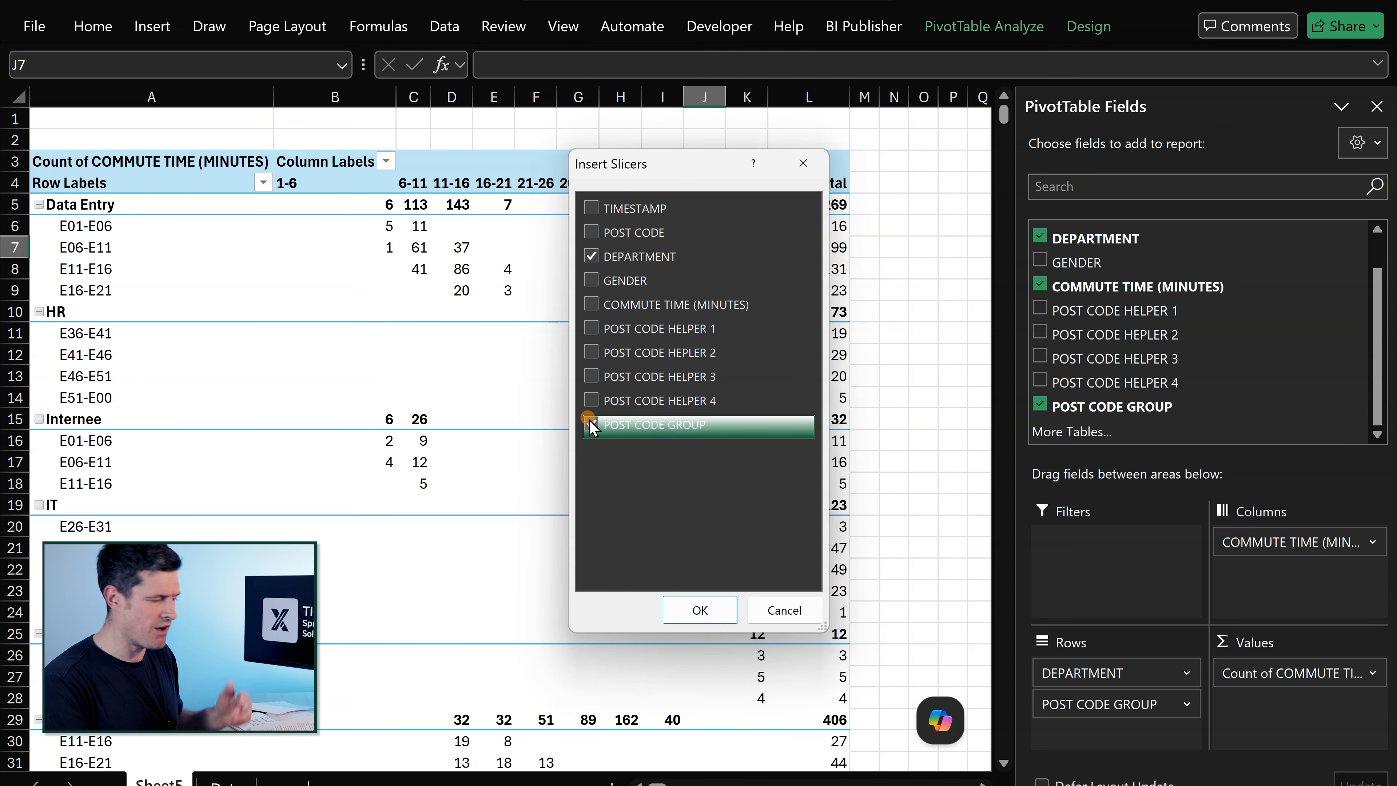
click(698, 610)
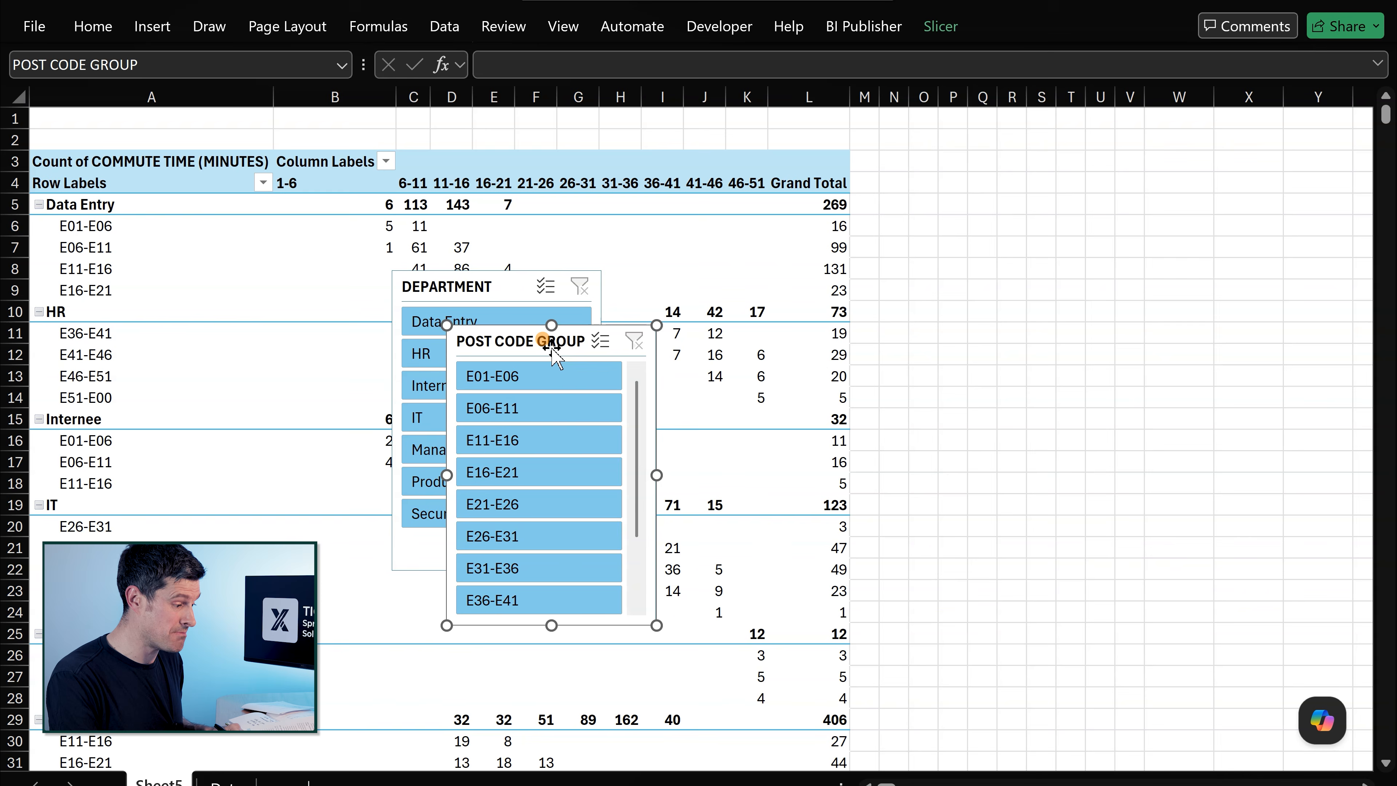
Step: Place the DEPARTMENT slicer beside the PivotTable from row 5 and the POST CODE GROUP slicer next to it at the same height
click(548, 334)
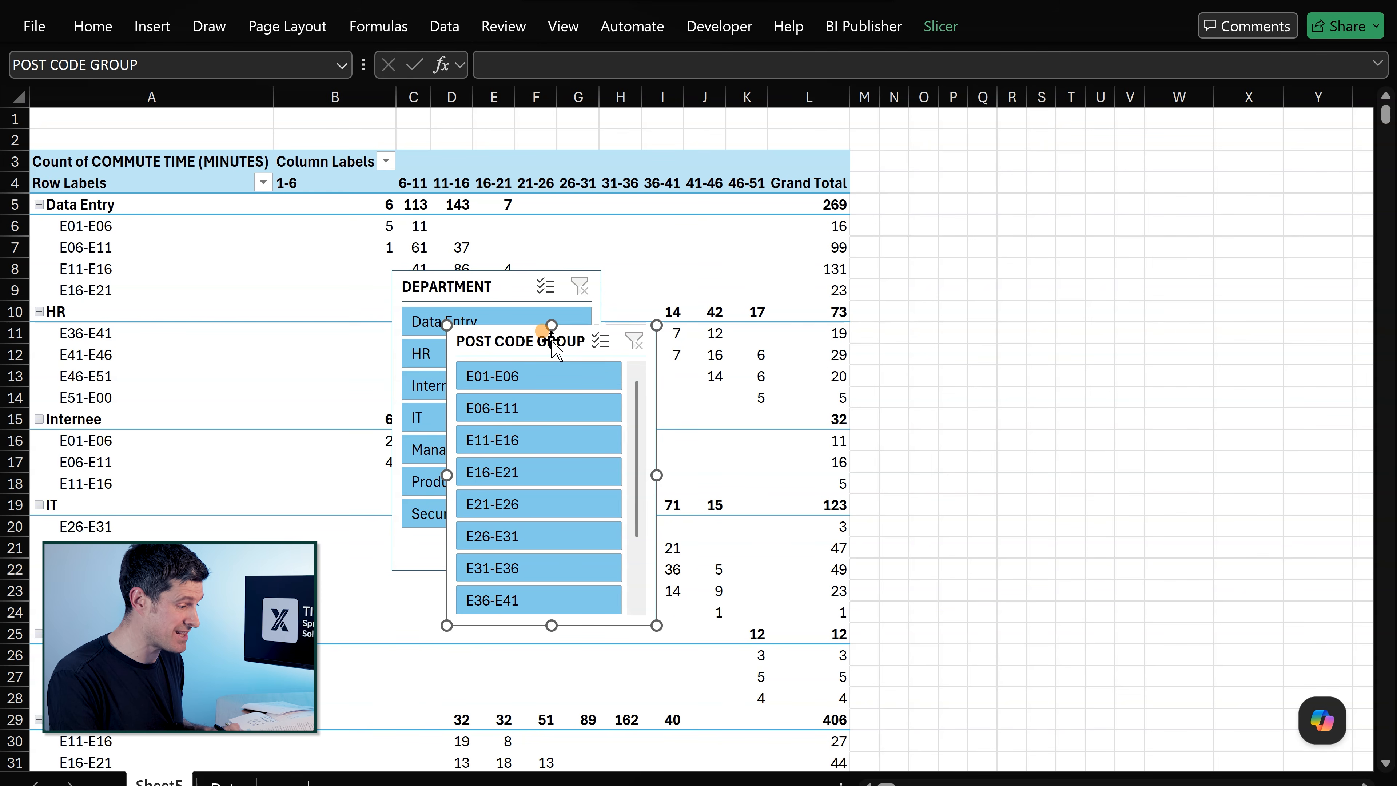
click(478, 289)
drag(482, 289, 967, 211)
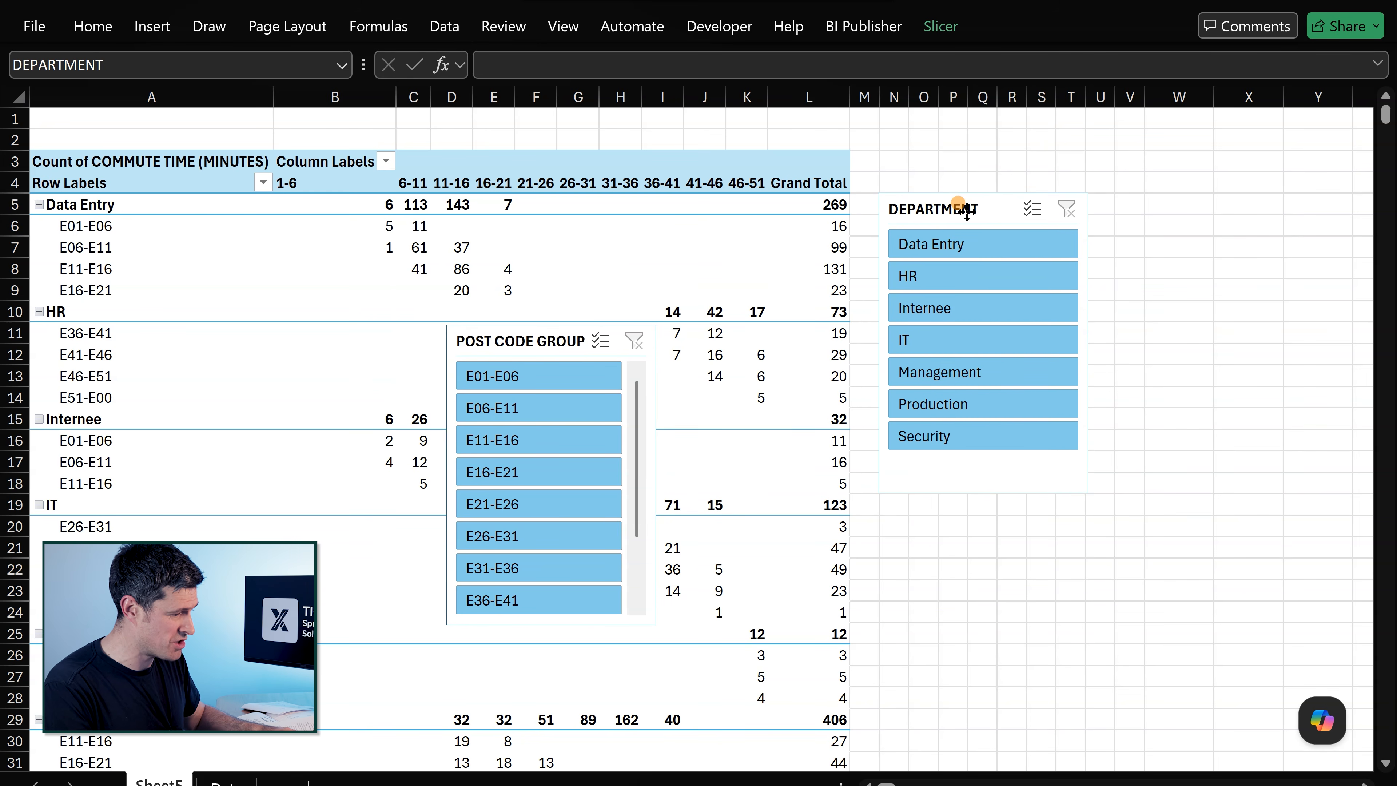
click(537, 333)
drag(543, 338, 1205, 197)
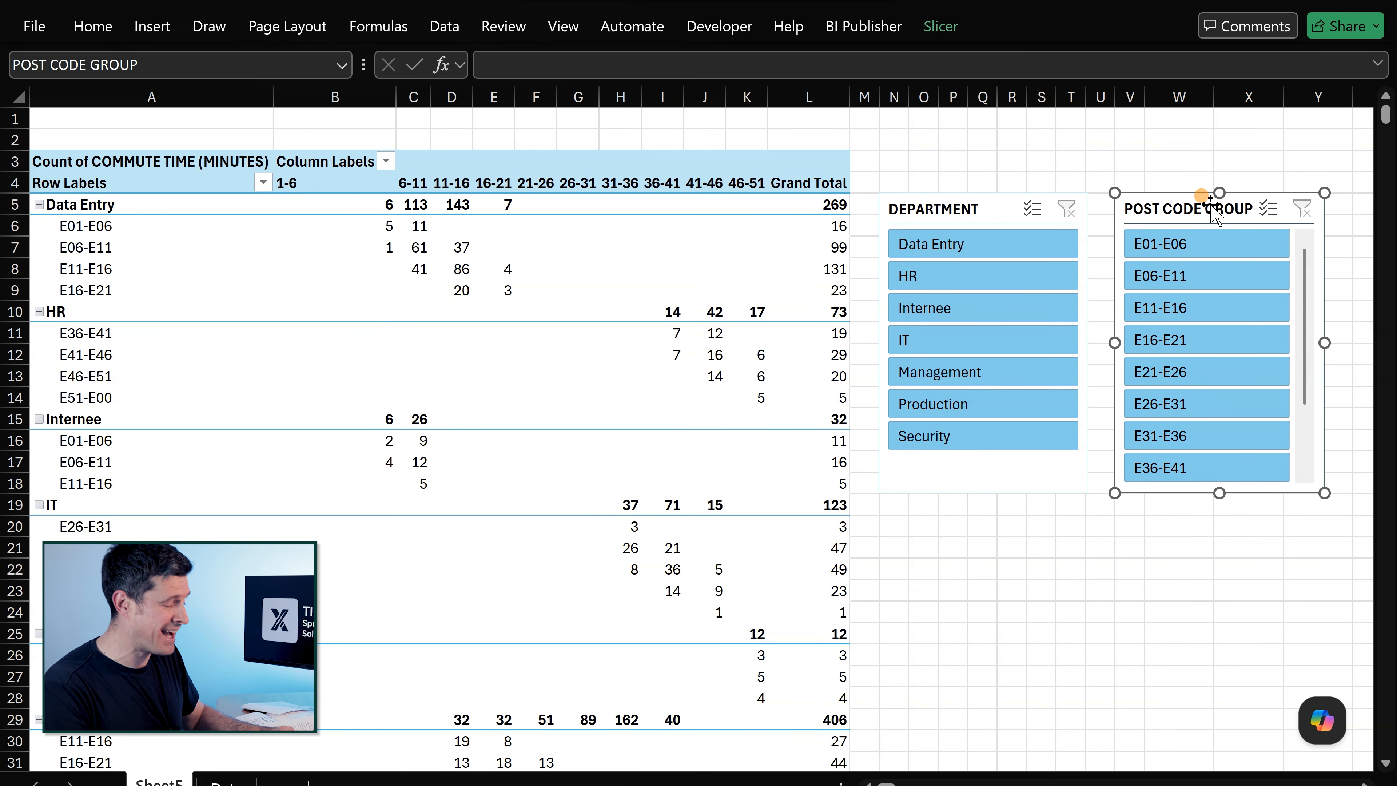
click(935, 160)
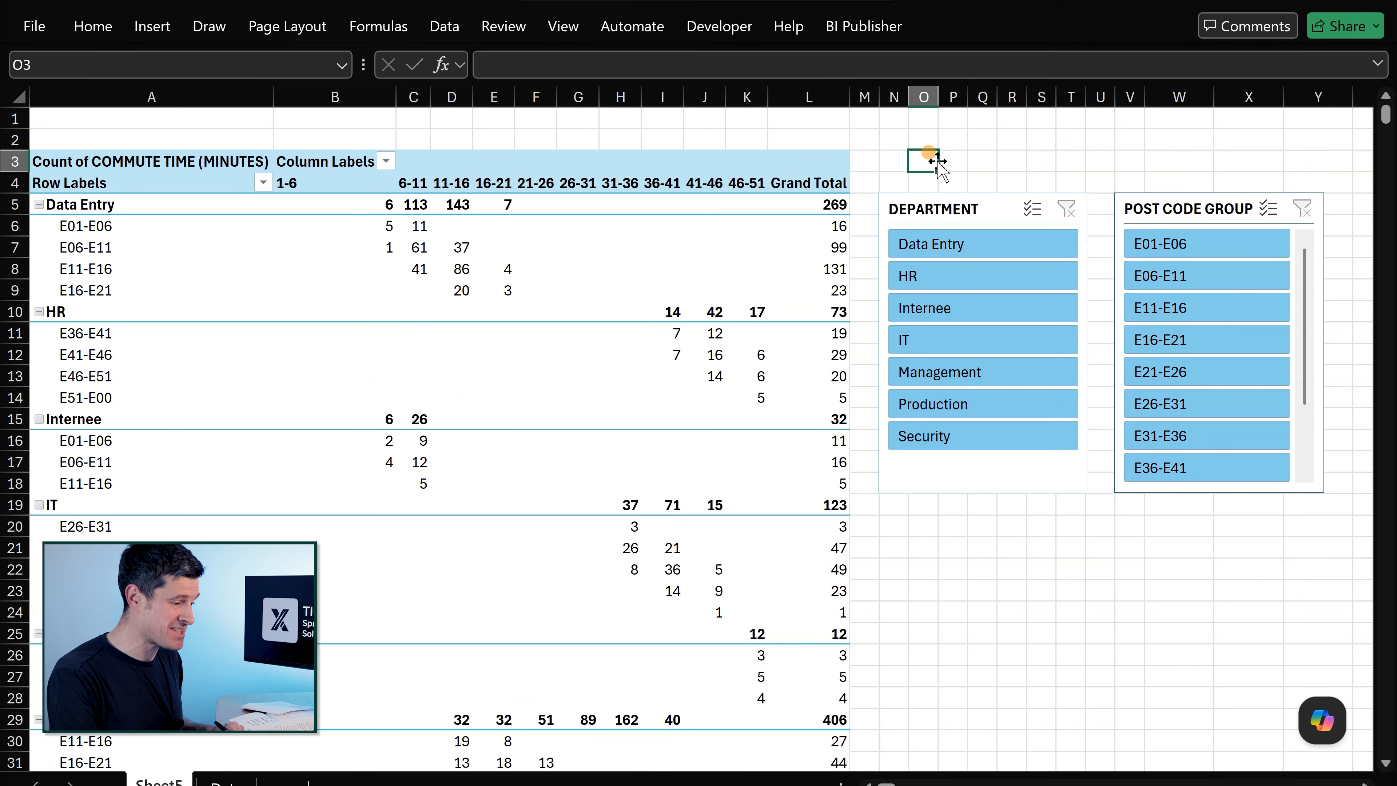
Step: Filter the PivotTable with the slicers to the Data Entry department and post code group E11-E16
click(974, 243)
click(1002, 312)
click(1014, 243)
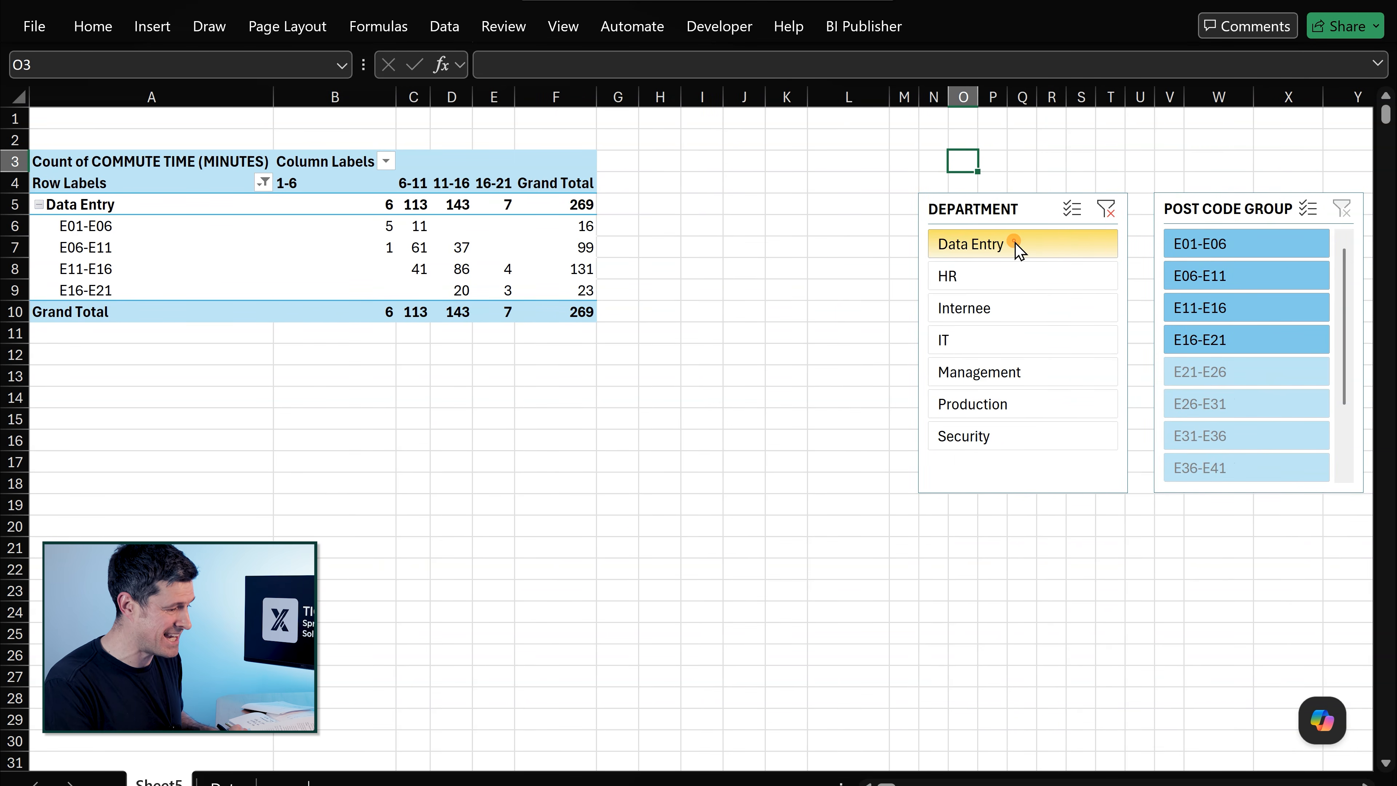
click(1216, 312)
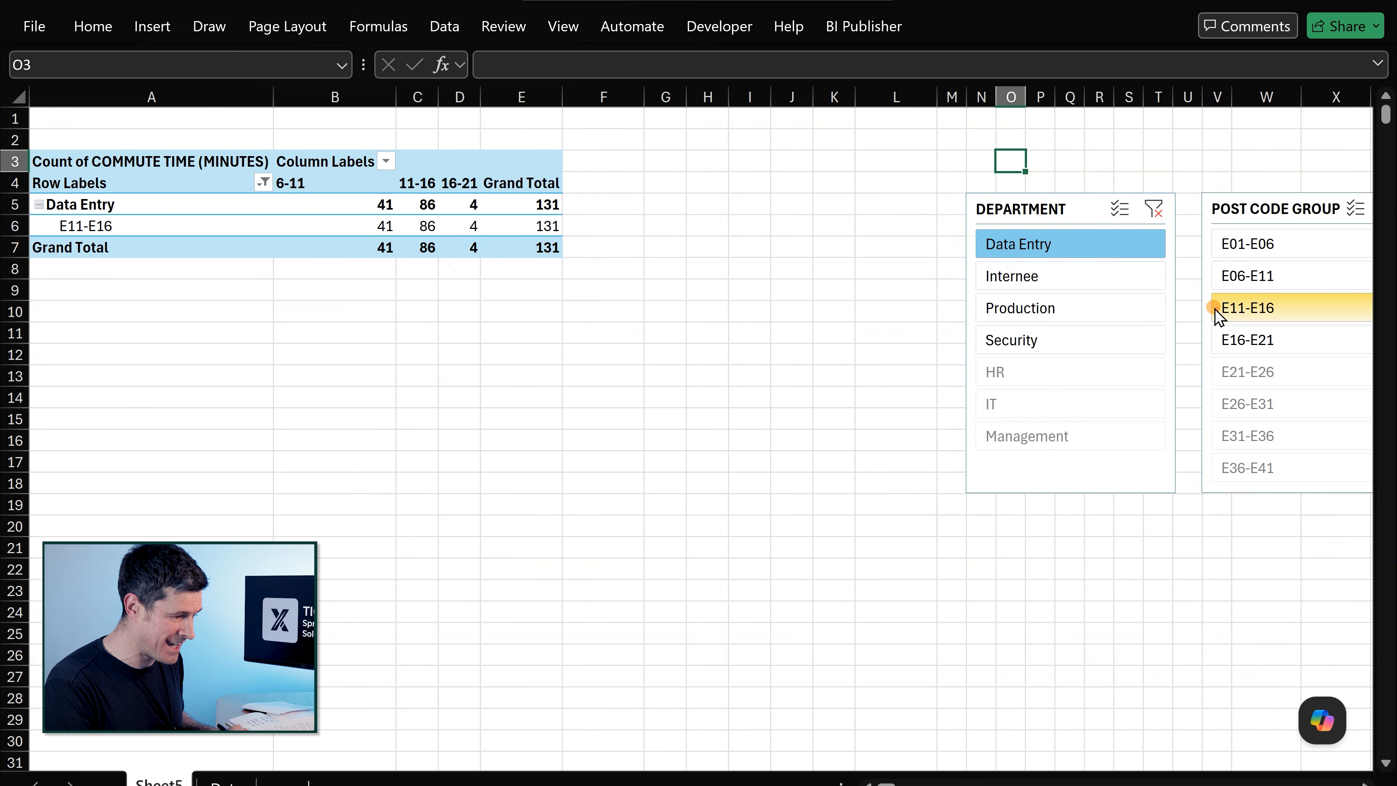
Step: Clear the filters of the DEPARTMENT and POST CODE GROUP slicers and return to column A
click(1159, 214)
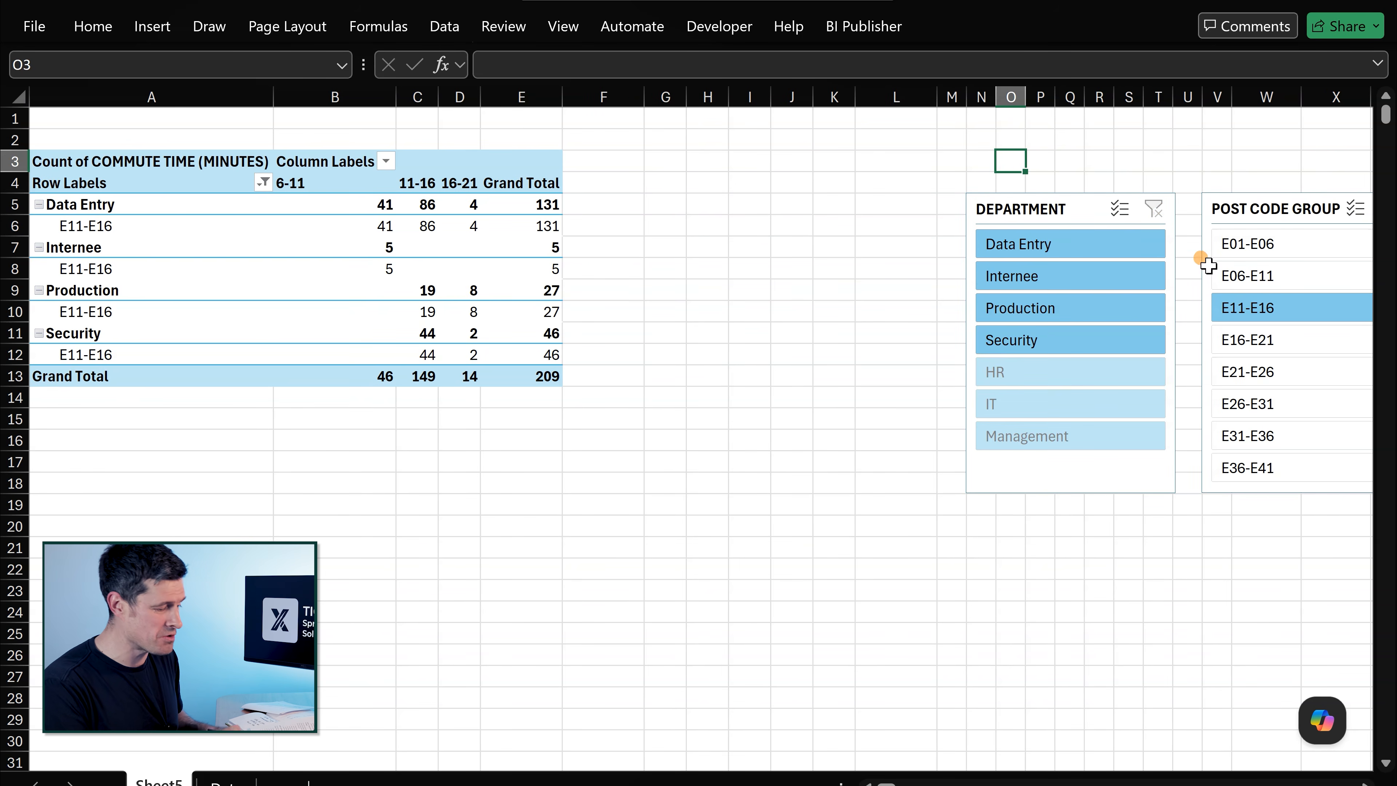
scroll(874, 691, right, 1)
scroll(874, 690, right, 1)
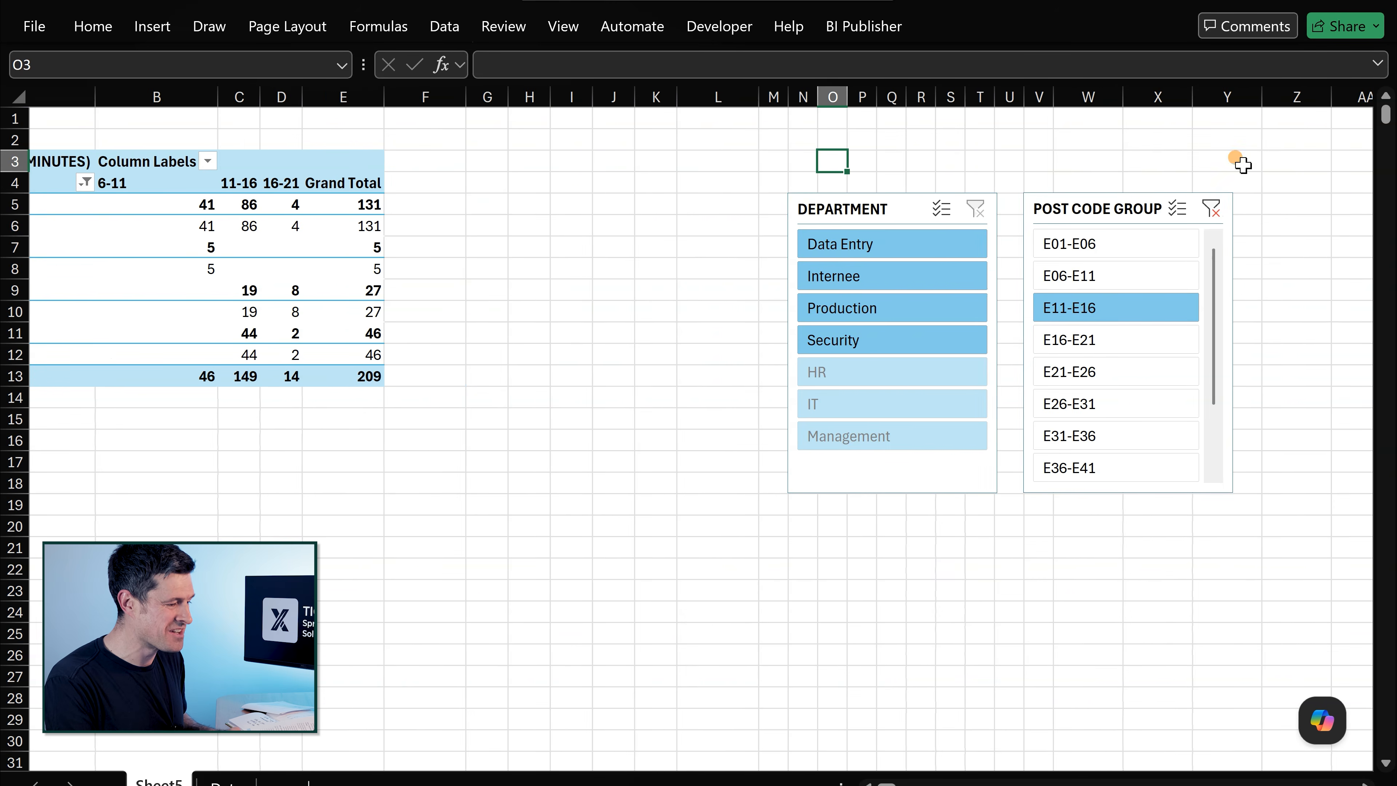
click(1210, 203)
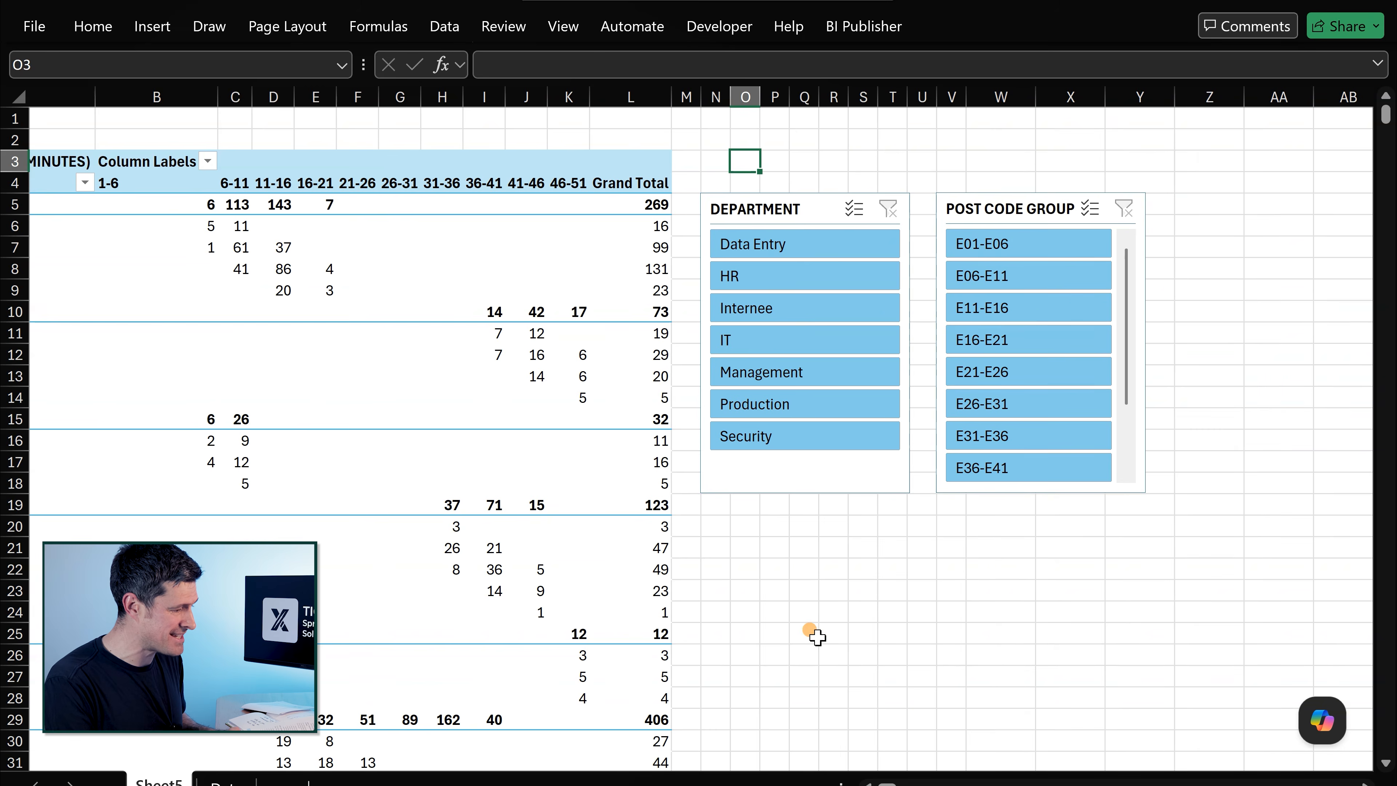
scroll(810, 633, left, 3)
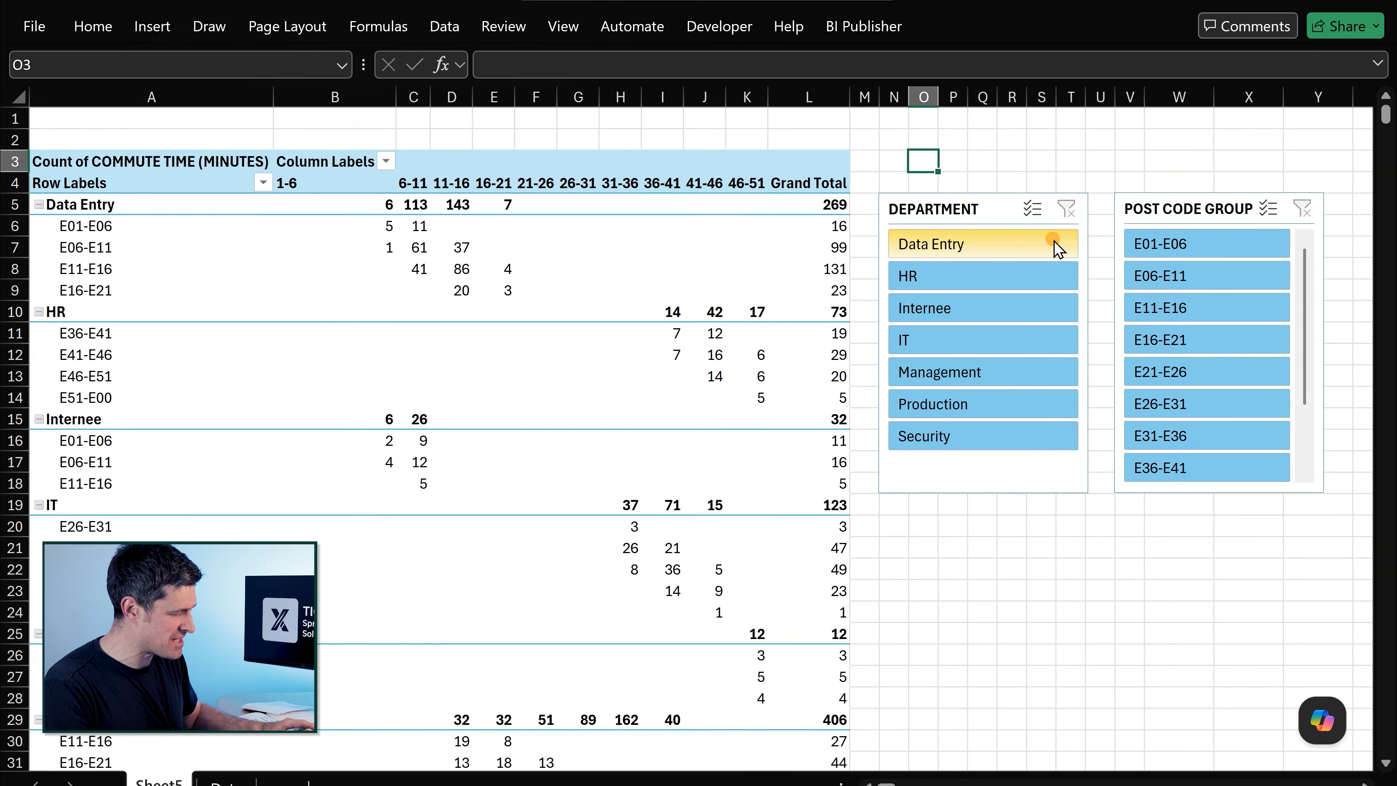
Step: Set both slicers to "Don't move or size with cells" in their size and properties settings
click(998, 213)
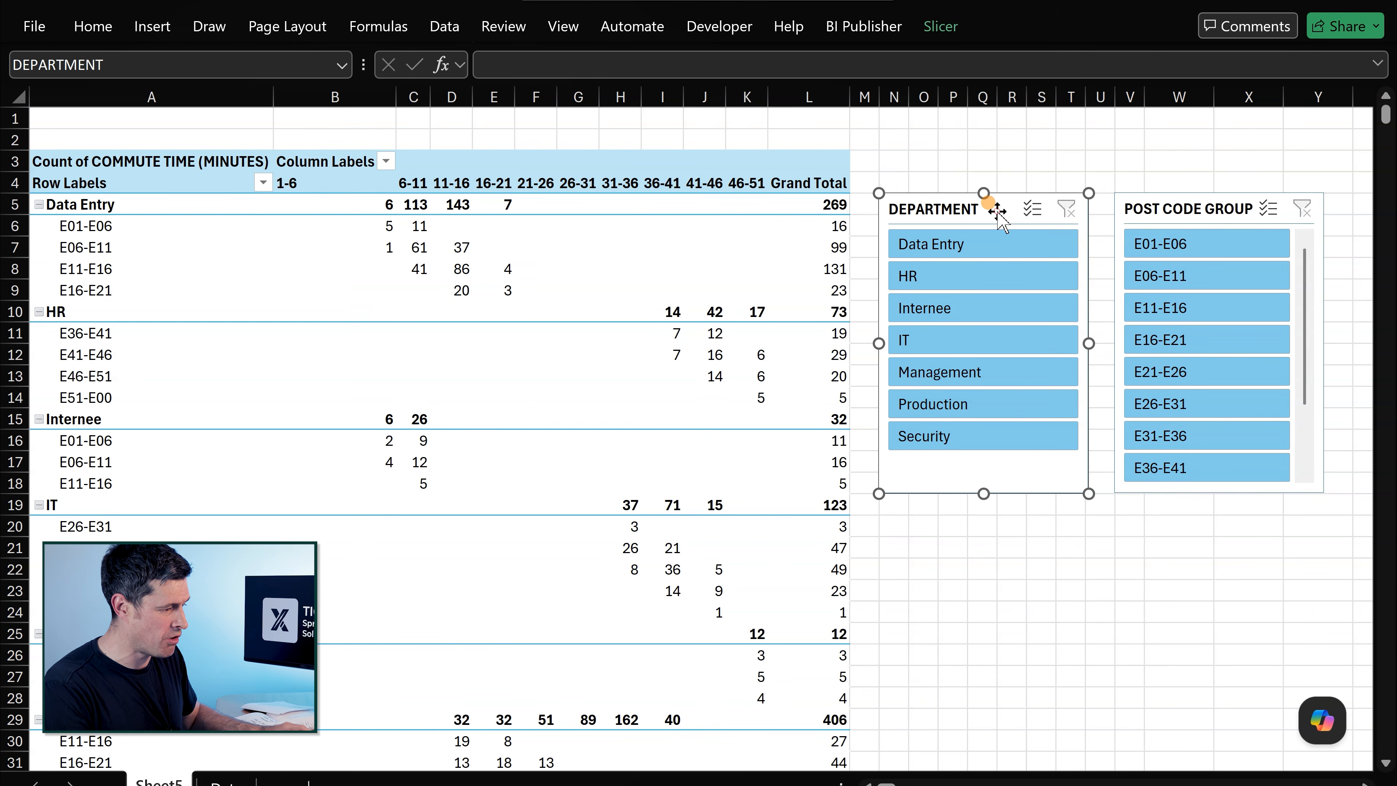
ctrl+click(1153, 208)
right_click(1155, 209)
click(1209, 763)
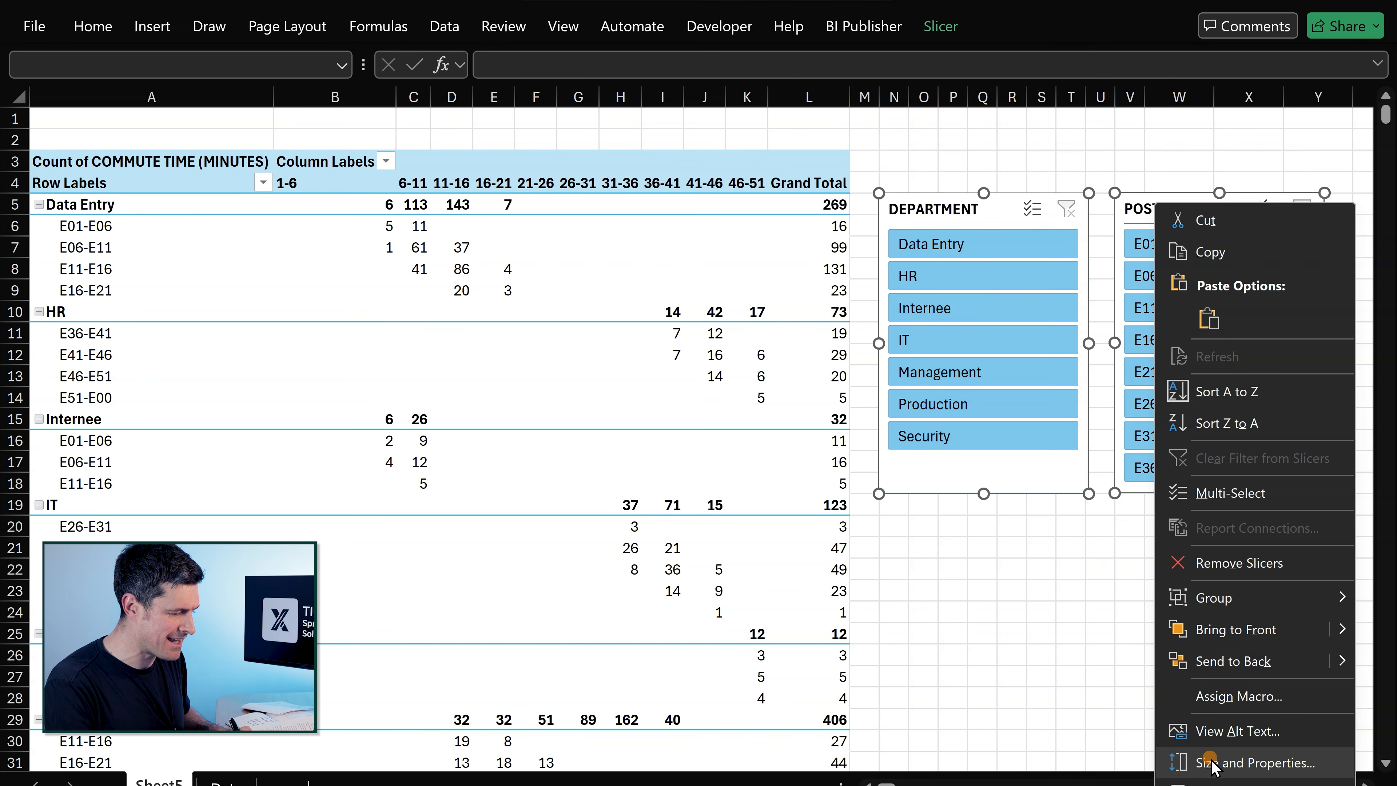
click(1112, 567)
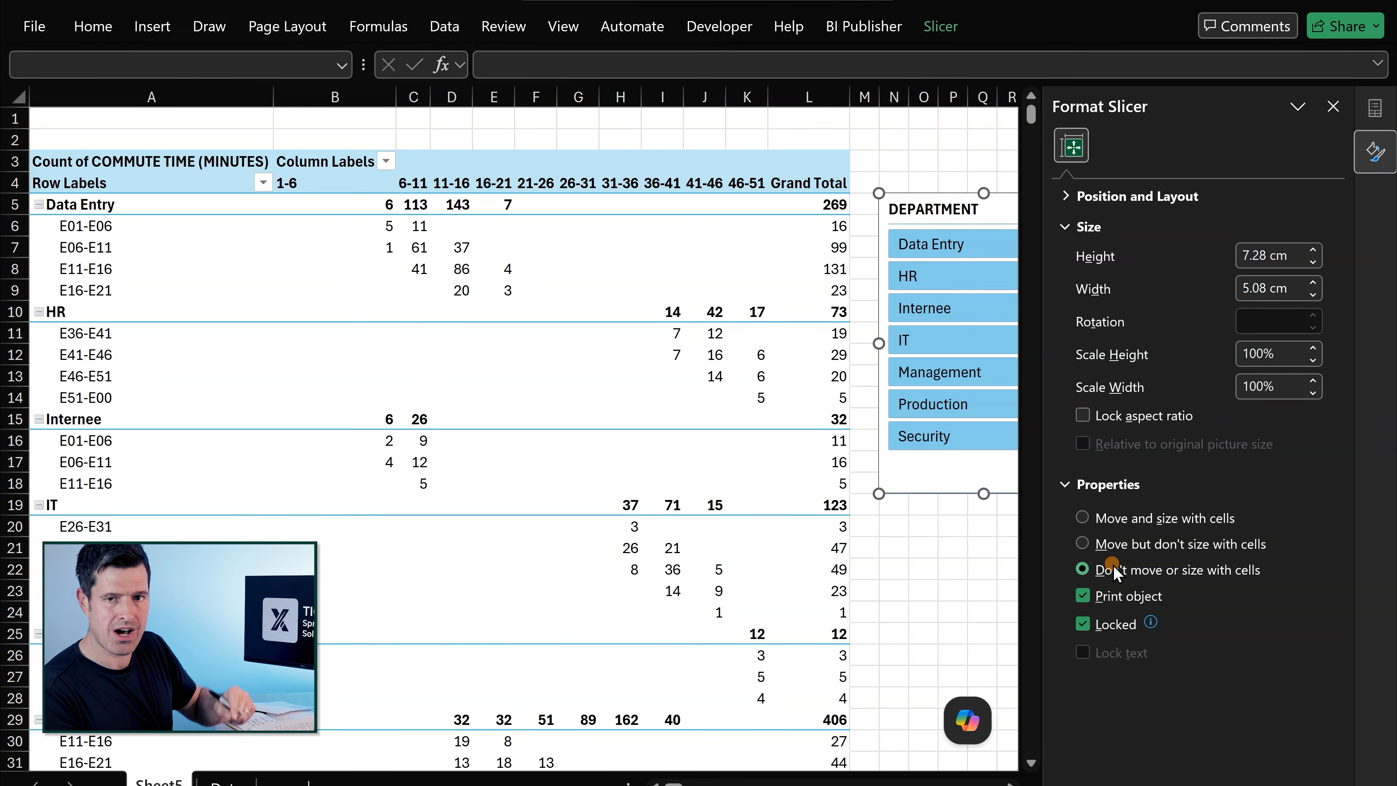
click(1334, 106)
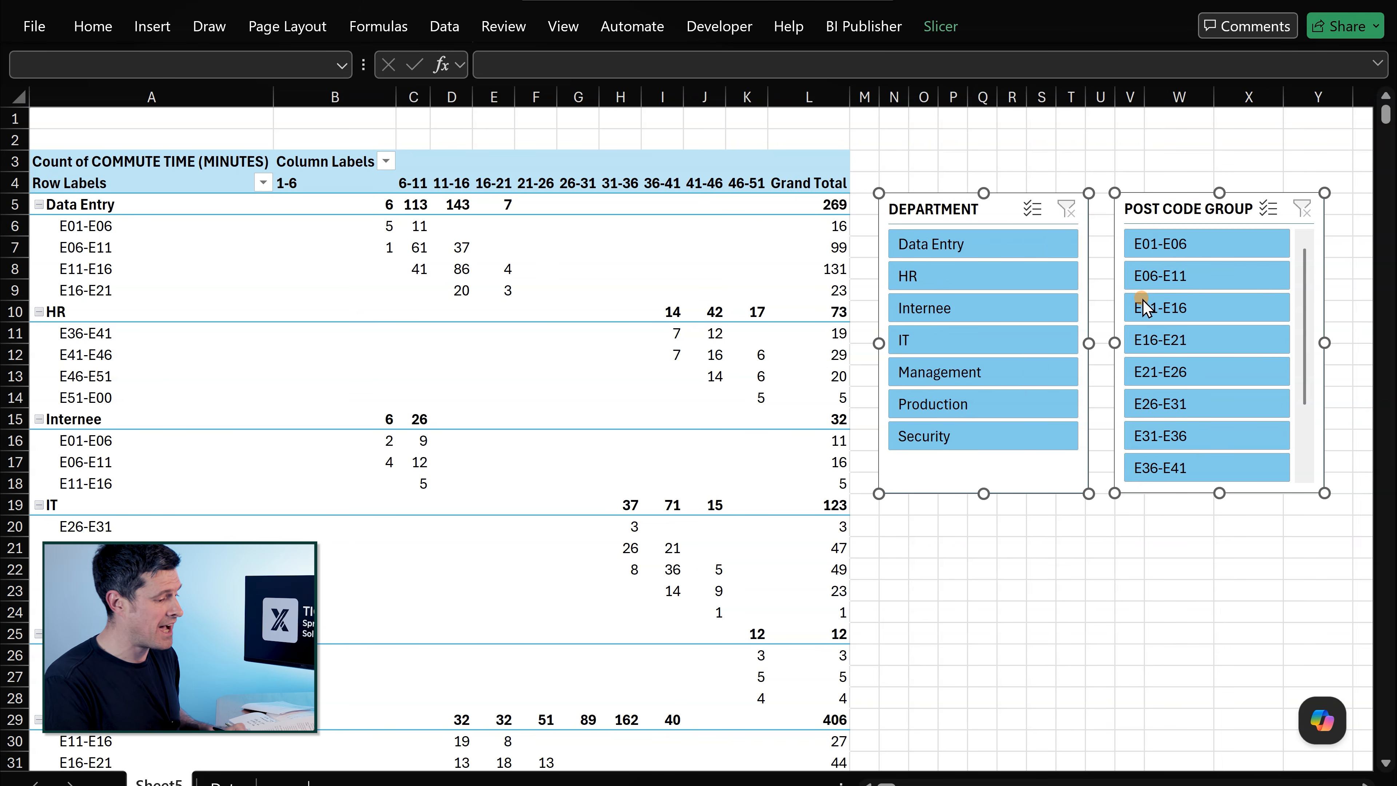
click(939, 576)
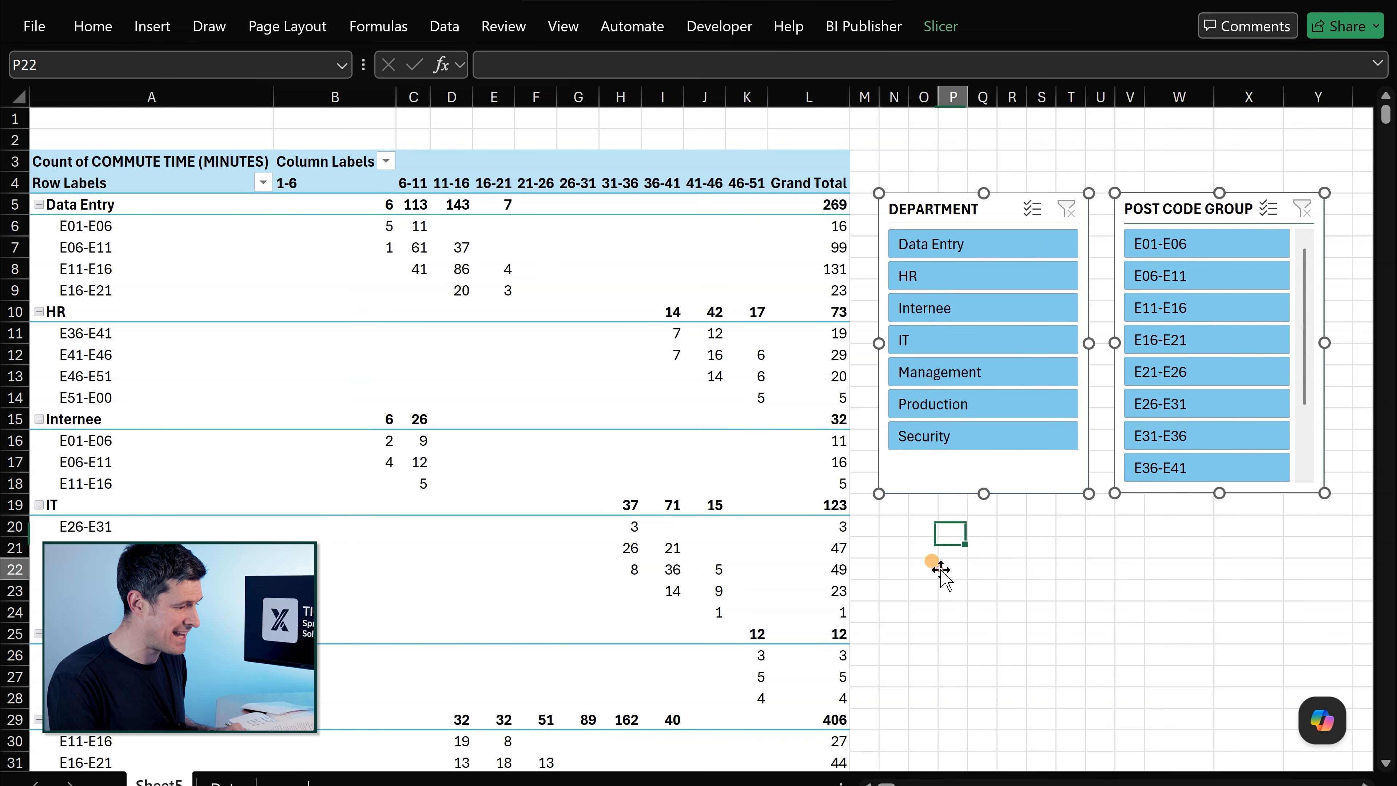
Step: Try the slicers with Data Entry and post code group E26-E31, and clear both filters again
click(986, 275)
click(986, 253)
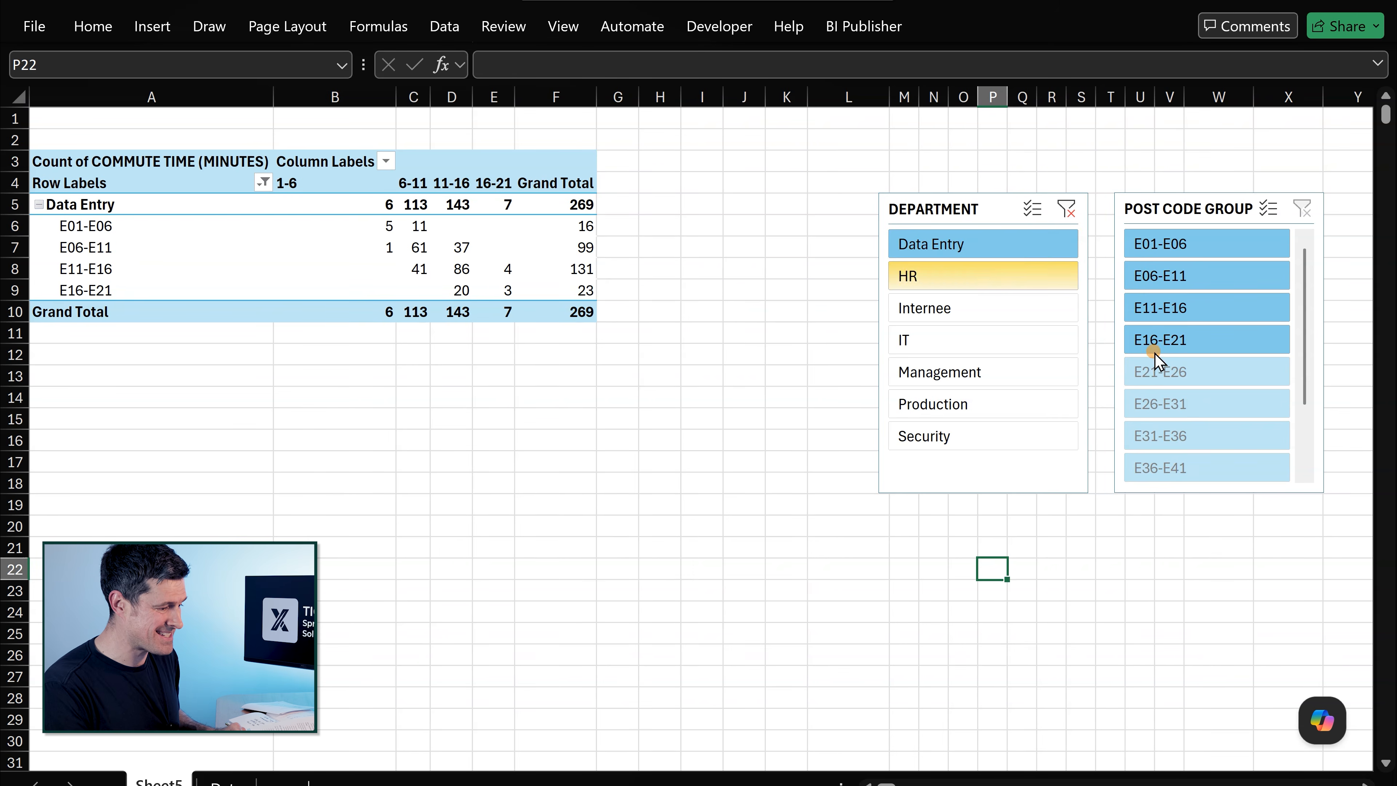
click(1202, 403)
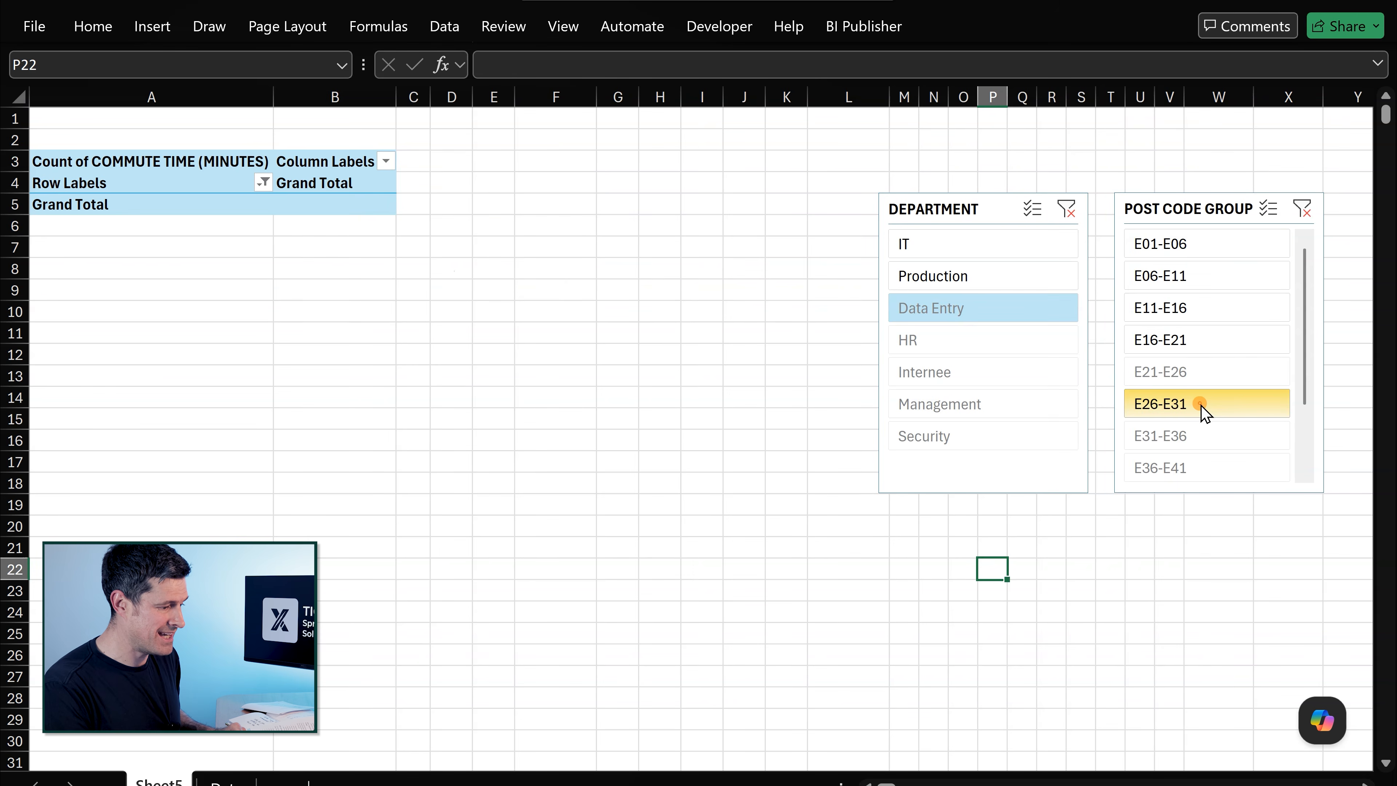
click(1302, 212)
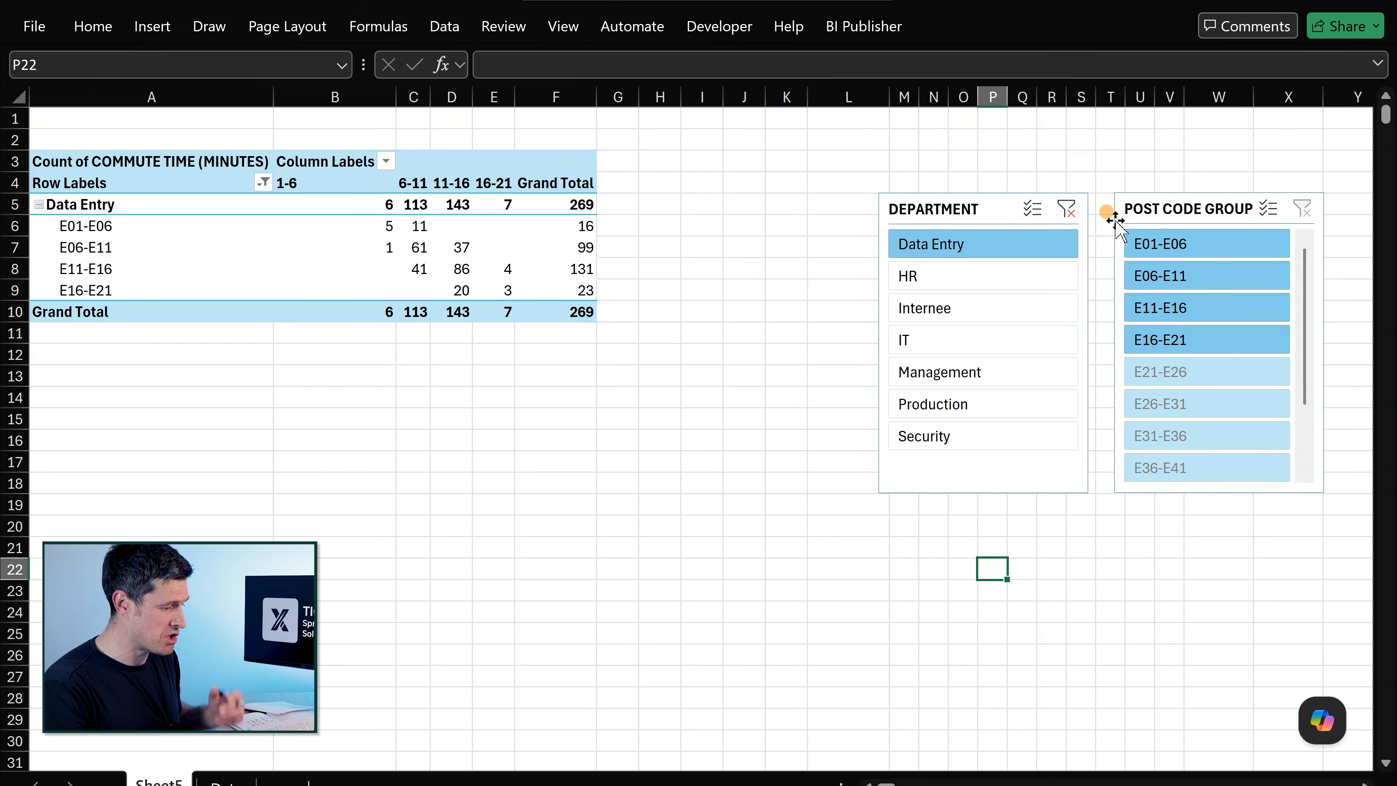
click(1067, 210)
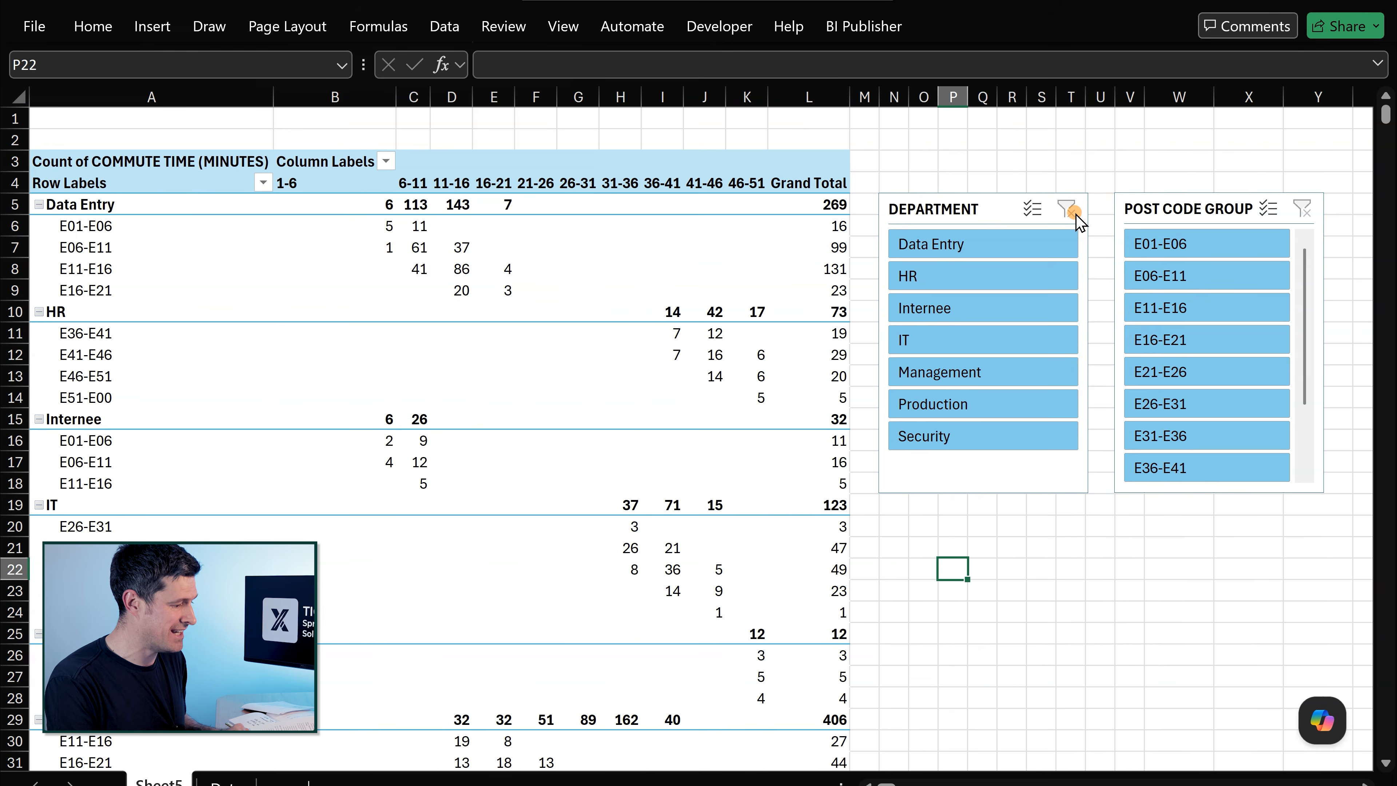
Step: Set the width of column A to 30
click(198, 141)
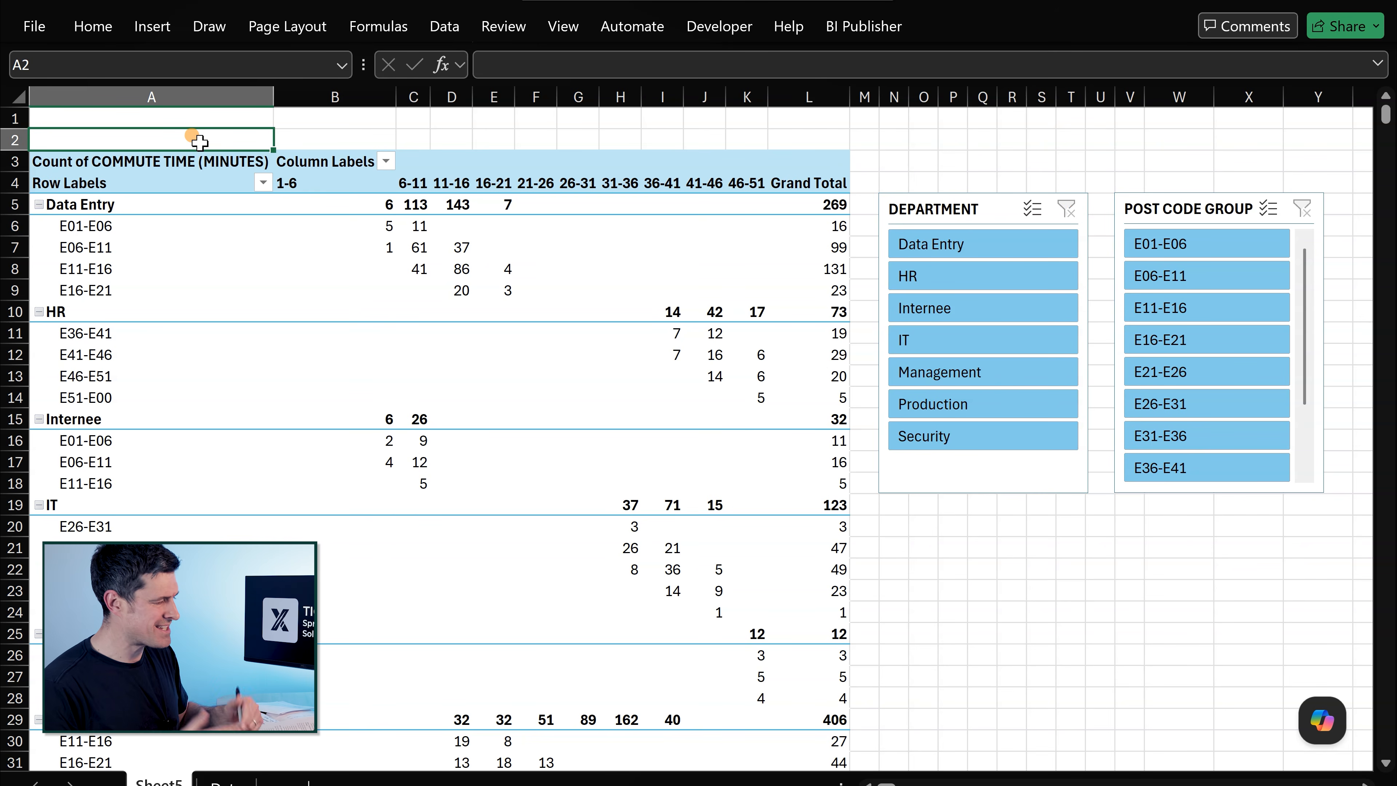
key(alt+h)
text(ow30)
key(Return)
Step: Give columns B to L of the PivotTable one equal, narrow column width
key(Right)
key(shift+Right)
key(shift+Right)
key(shift+Right)
key(shift+Right)
key(shift+Right)
key(shift+Right)
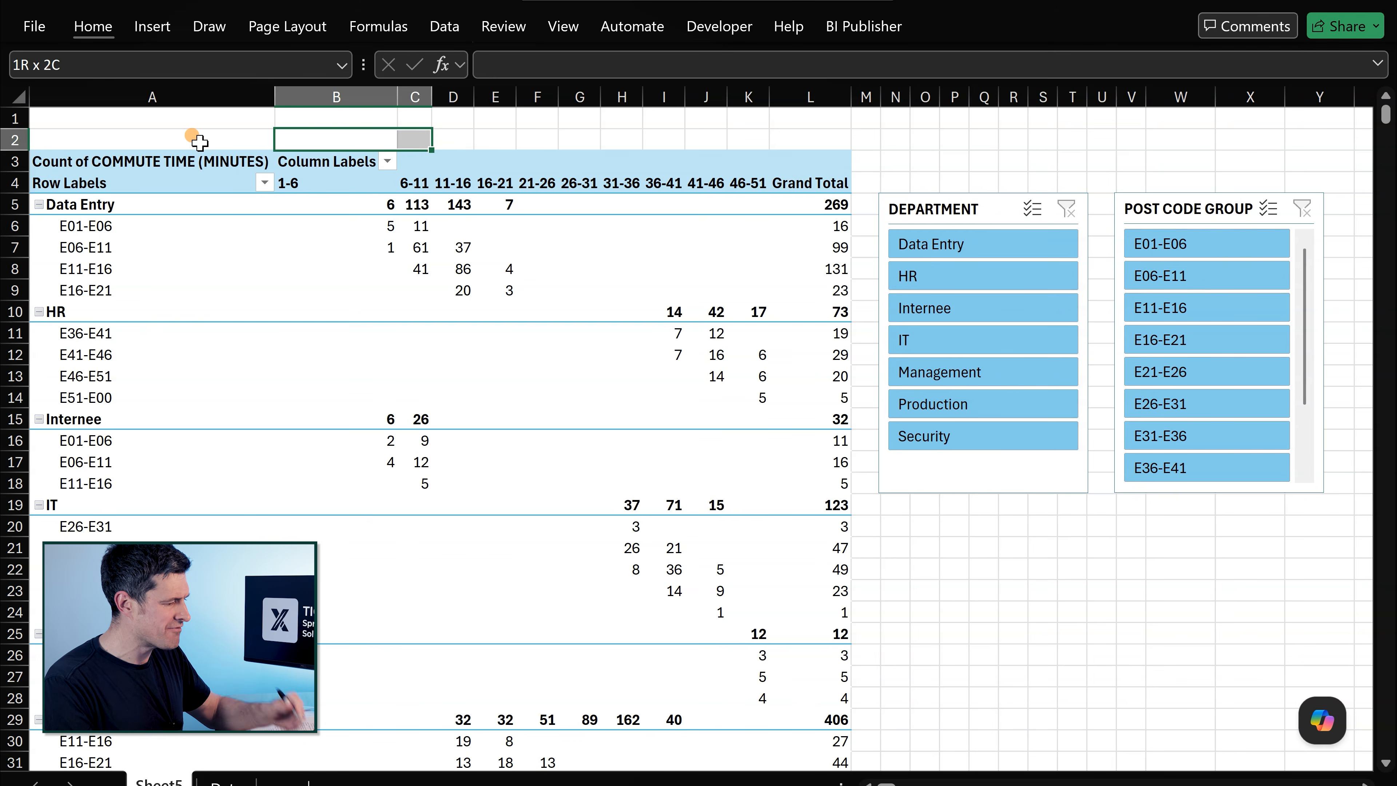
key(shift+Right)
key(shift+Right)
key(shift+Right)
key(shift+Right)
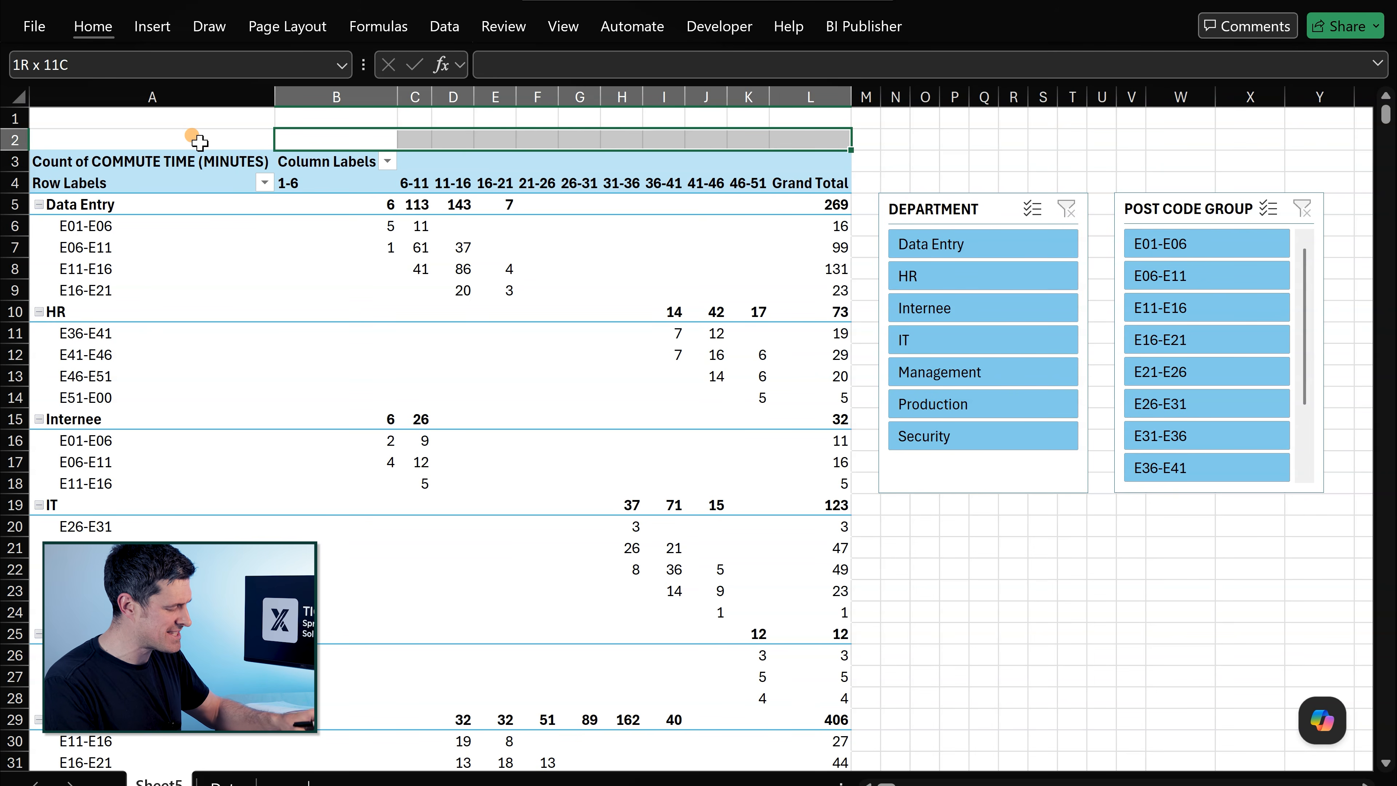
key(alt+h)
key(o)
key(w)
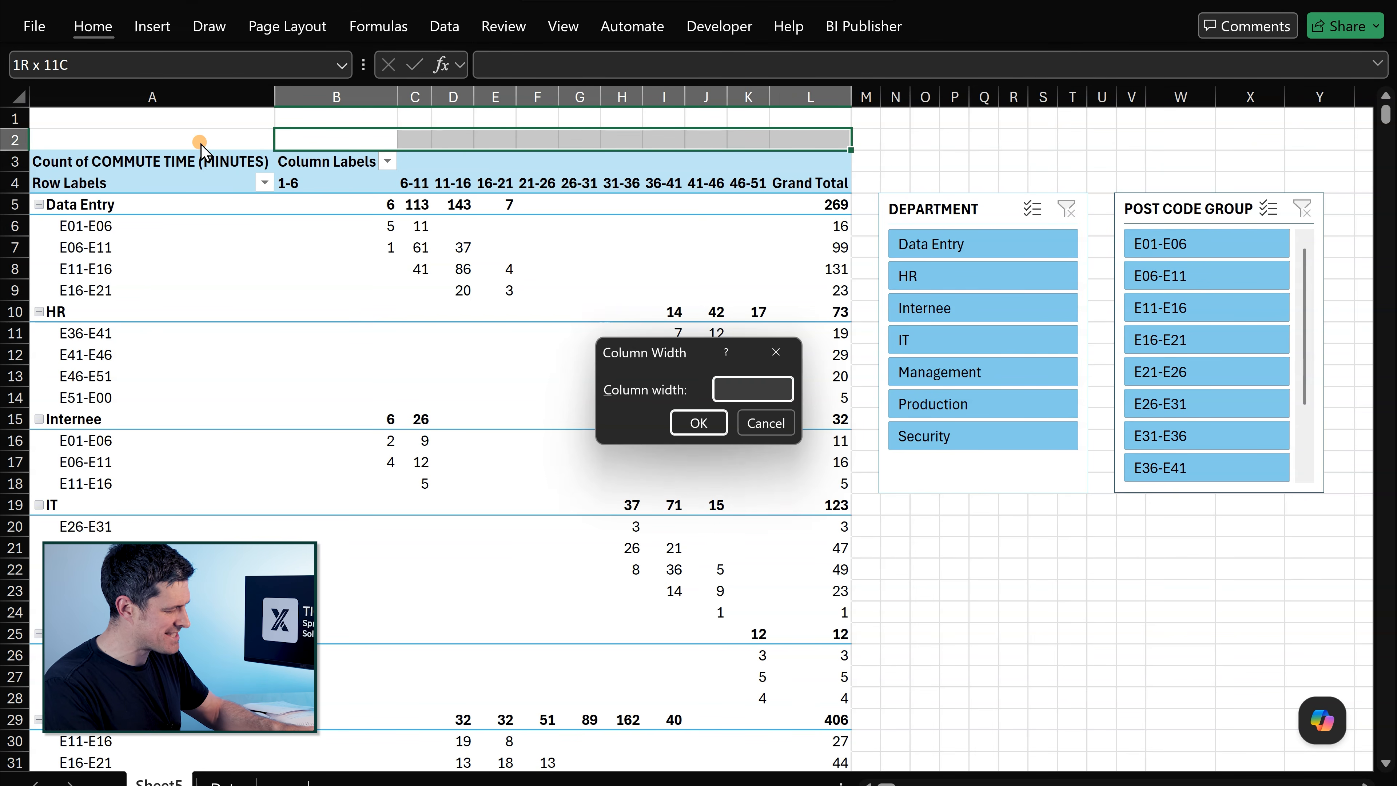
key(Return)
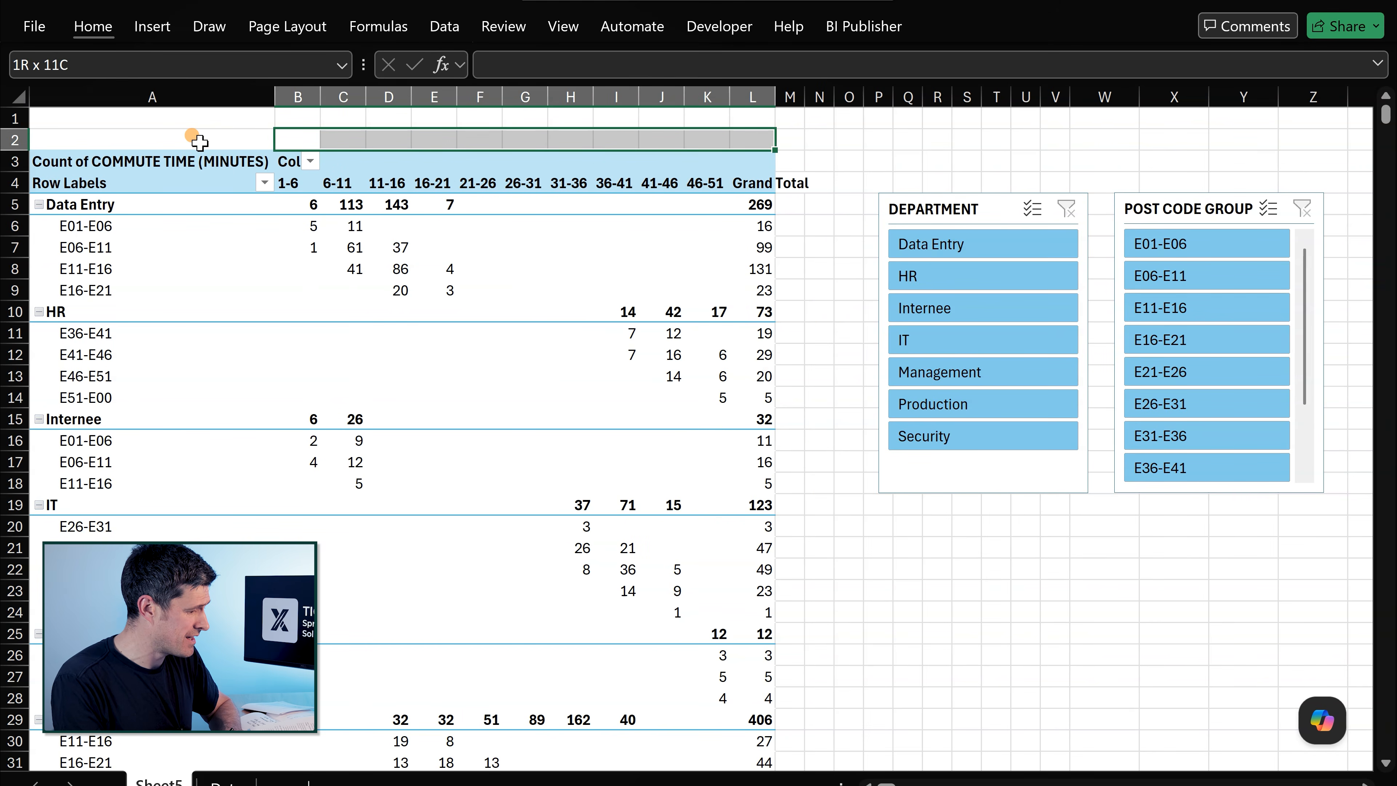
click(199, 142)
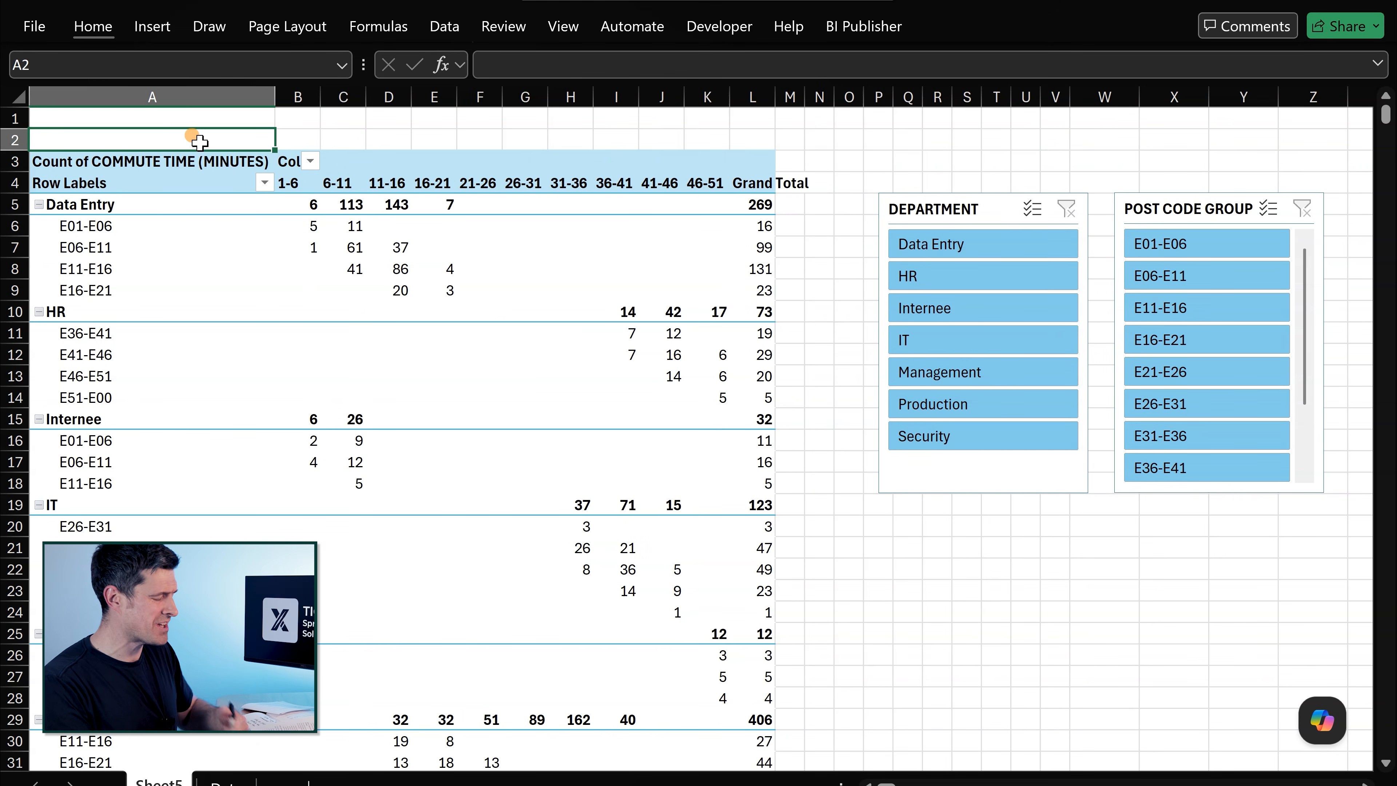
Step: Move the DEPARTMENT and POST CODE GROUP slicers closer to the PivotTable, keeping them level from row 5
drag(976, 209, 895, 207)
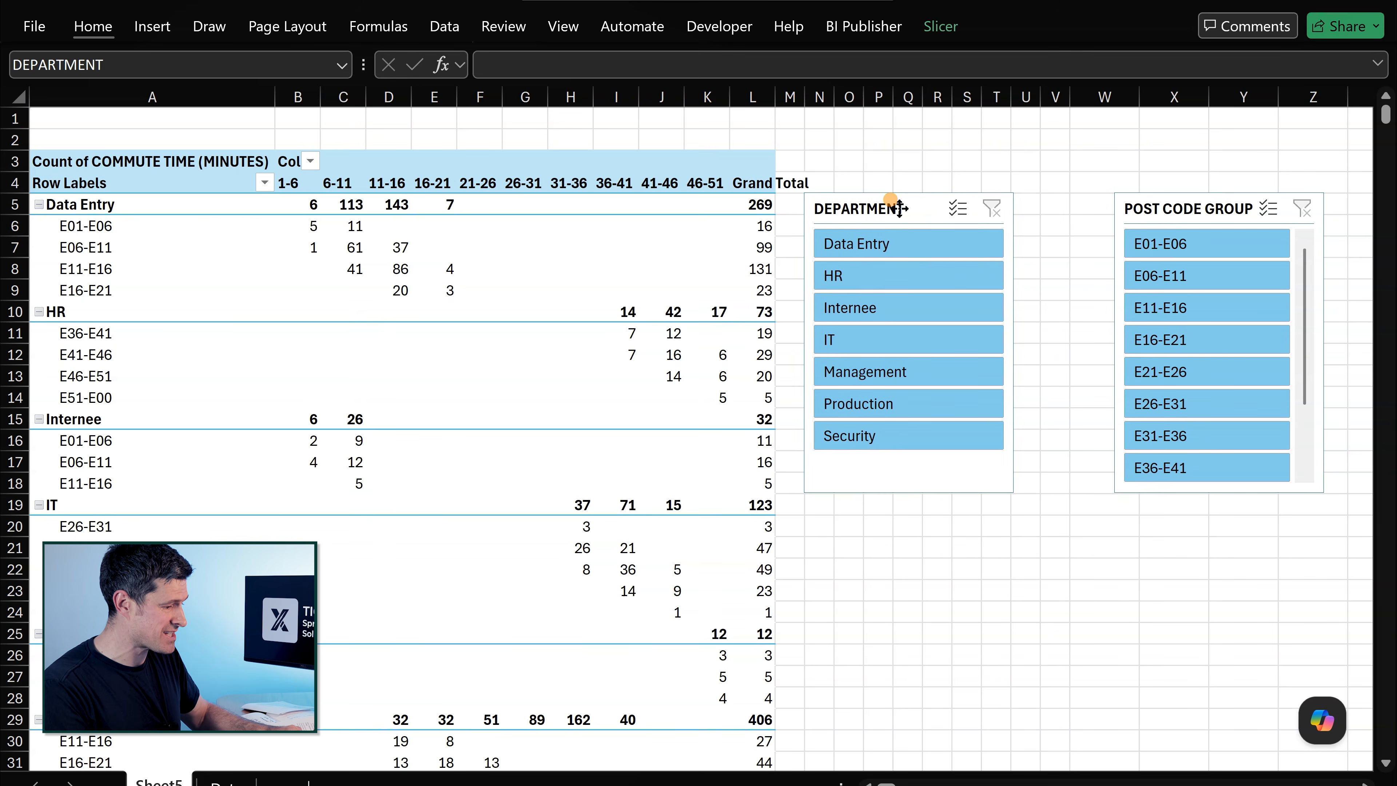
drag(1207, 209, 1121, 208)
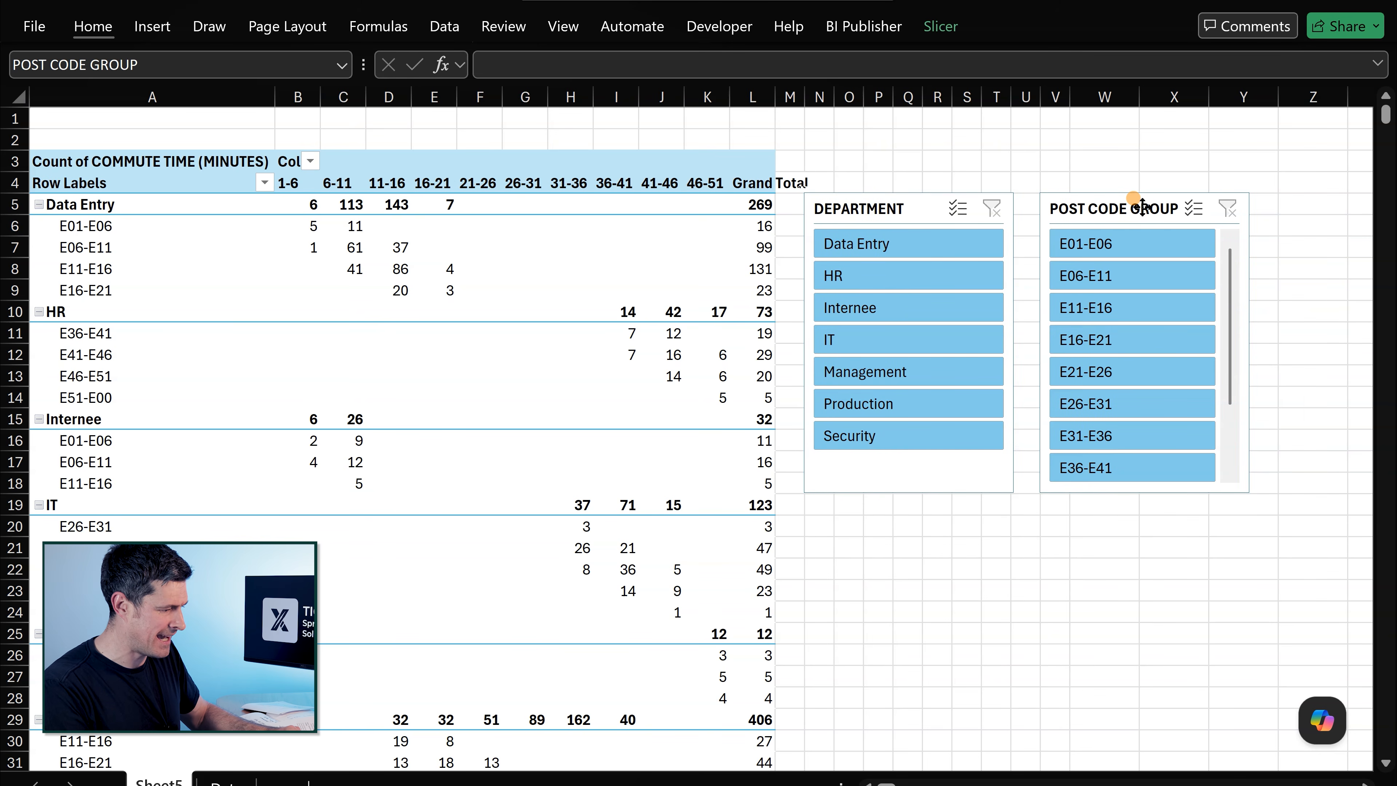
click(914, 160)
Step: Hide the gridlines on Sheet5
key(alt+w)
key(v)
key(g)
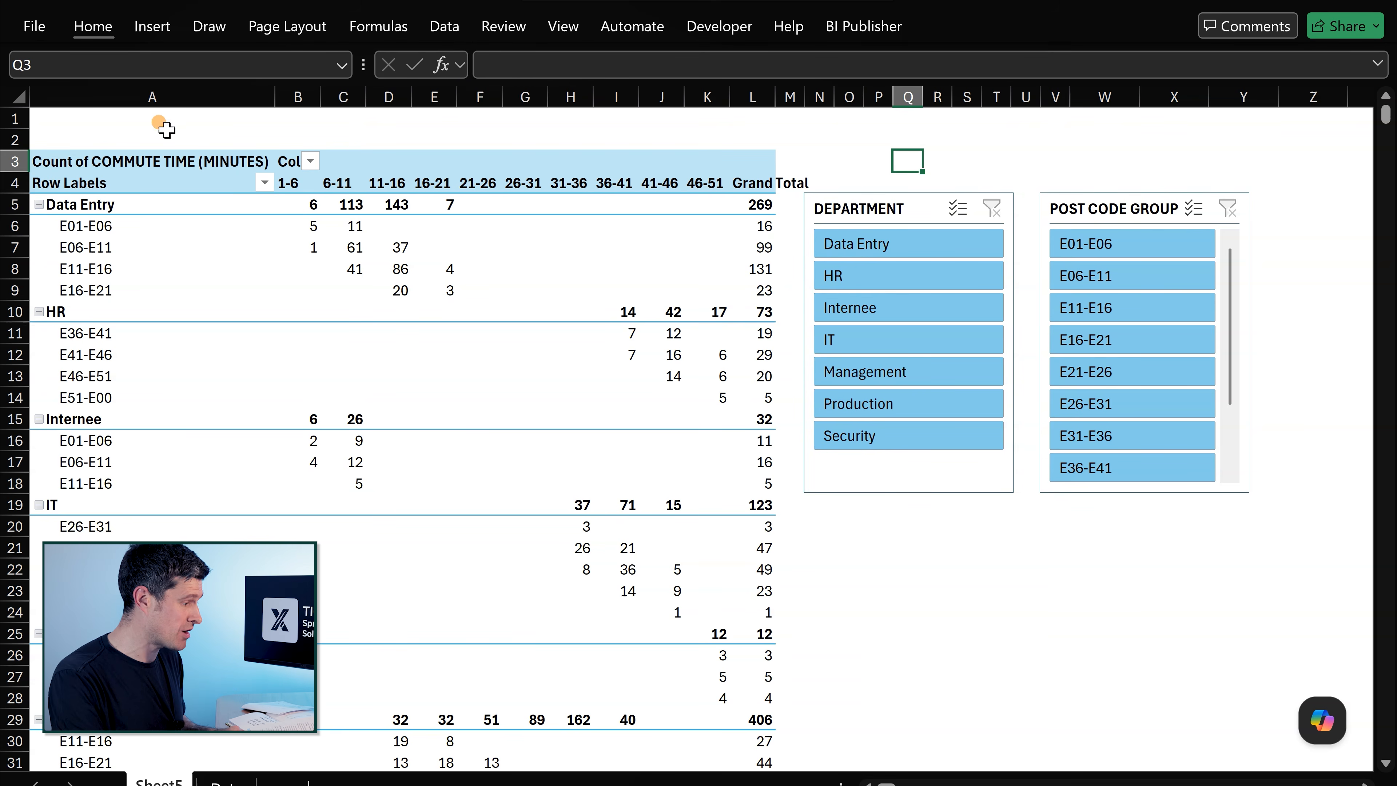
Step: Insert a blank column before the PivotTable's first column and set its width to 3
click(131, 97)
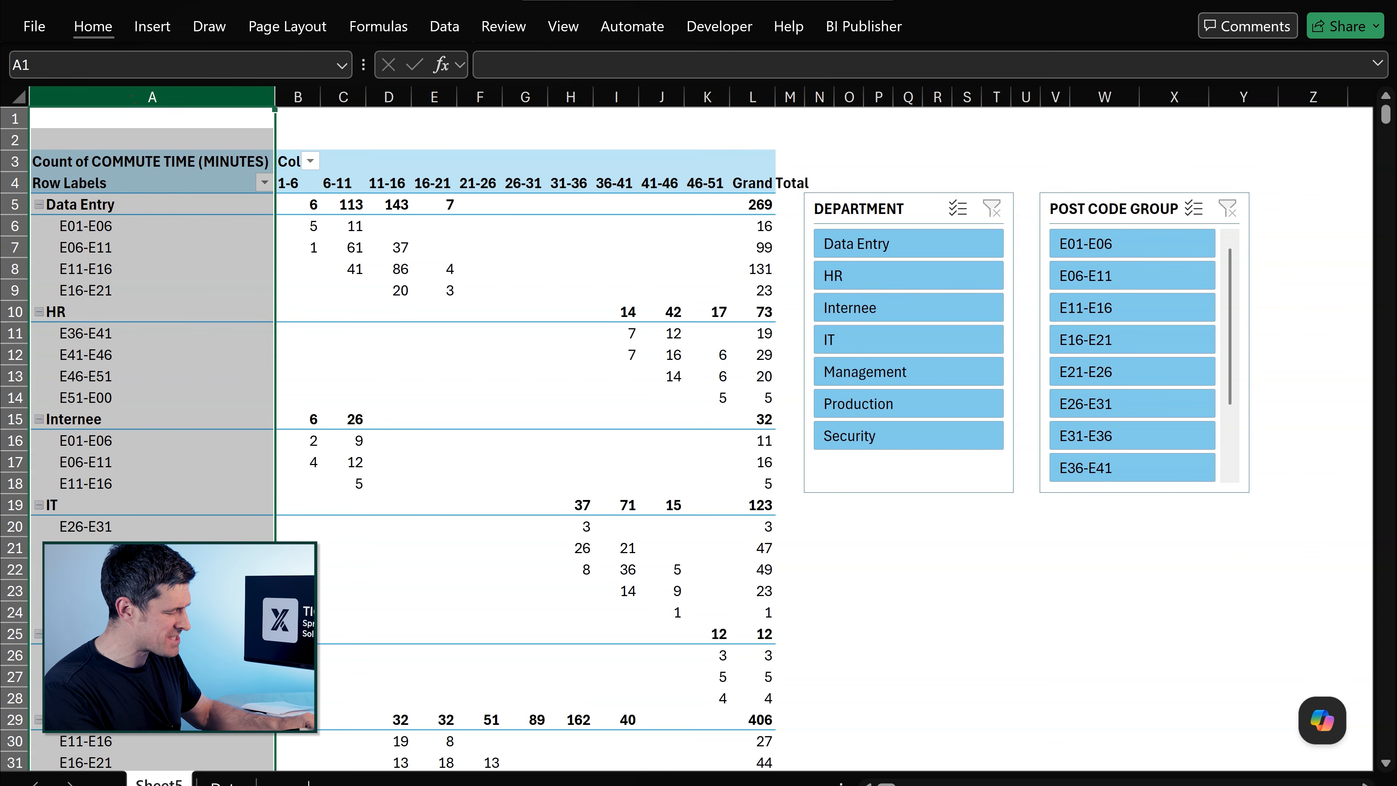
key(ctrl+shift+plus)
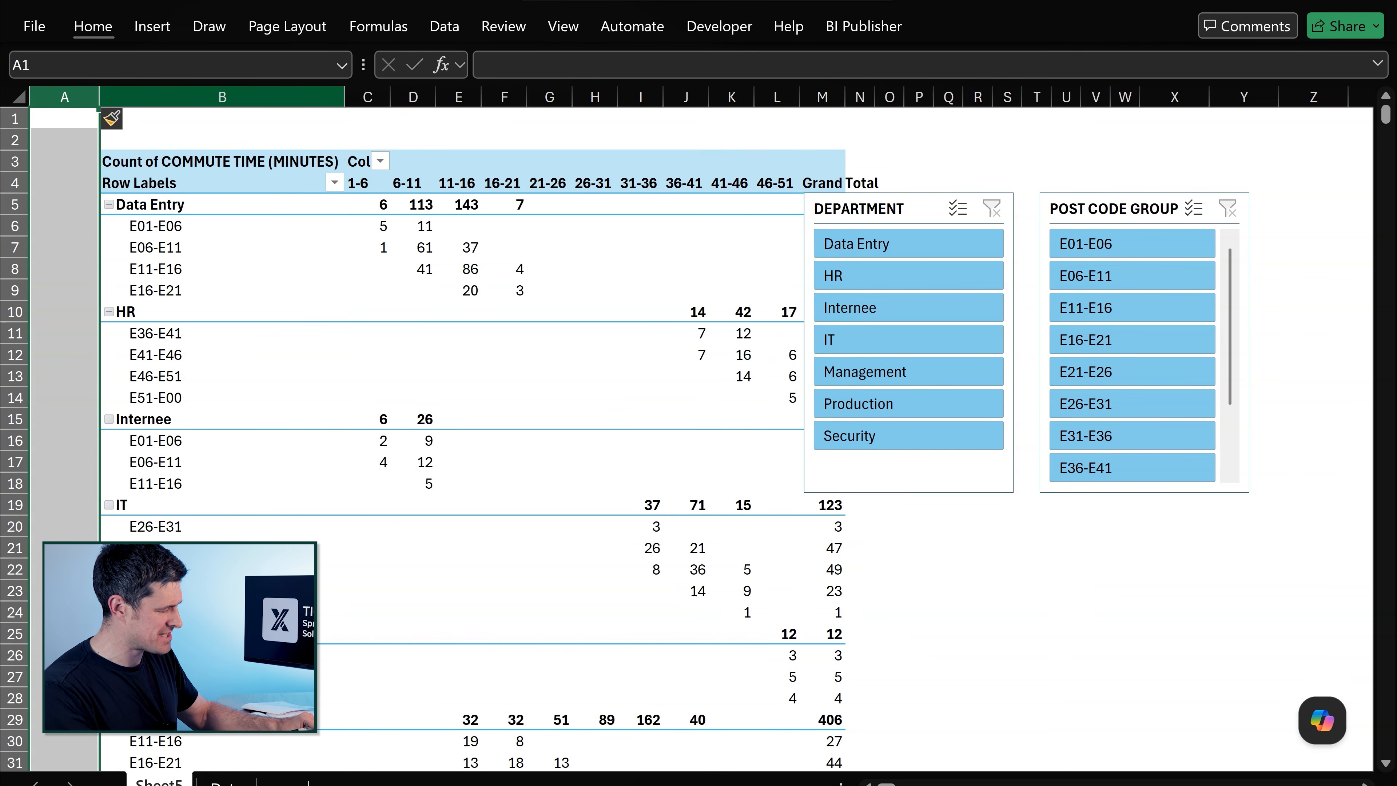
key(Down)
key(alt+h)
text(ow3)
key(Return)
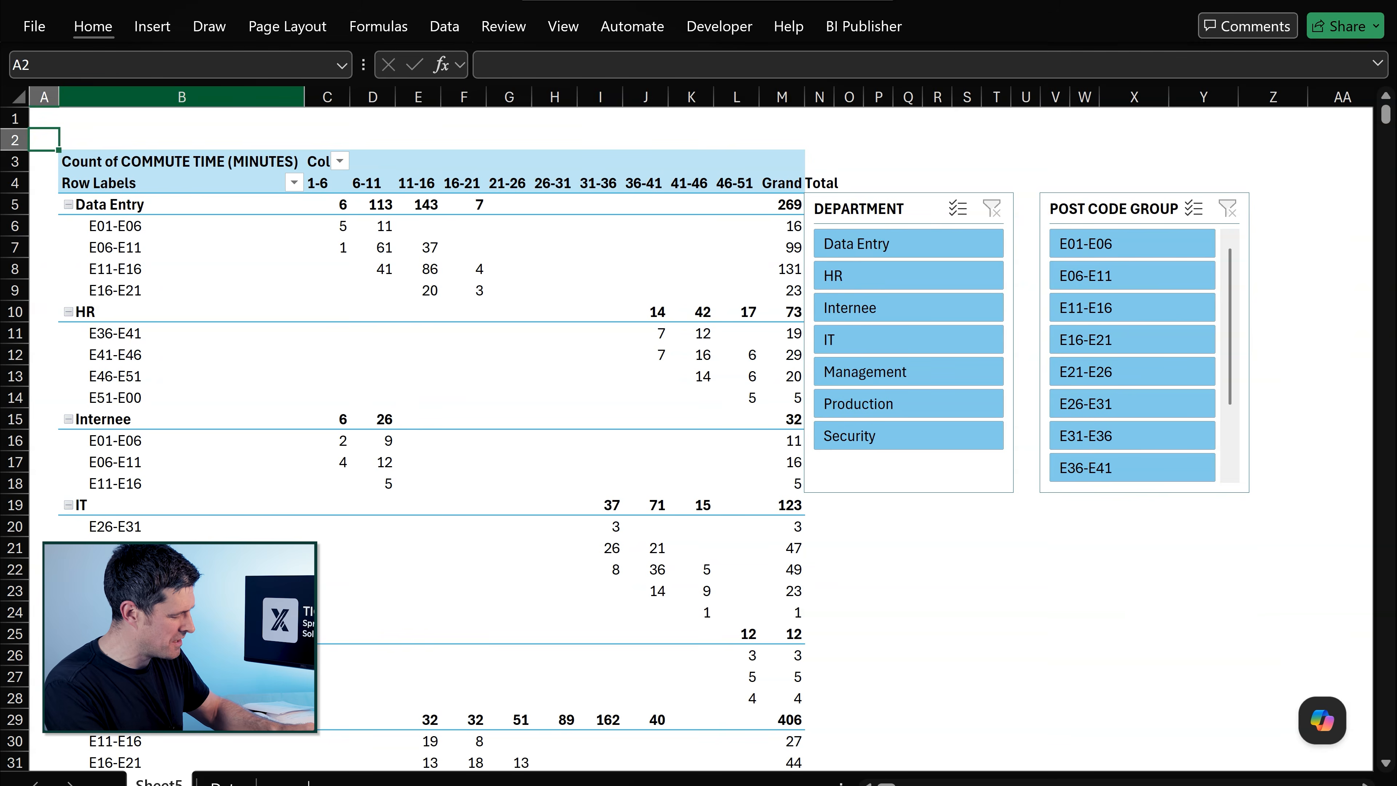
Step: Shift the DEPARTMENT and POST CODE GROUP slicers slightly away from the PivotTable and hide the sheet's gridlines
drag(908, 212, 937, 209)
drag(1087, 215, 1118, 212)
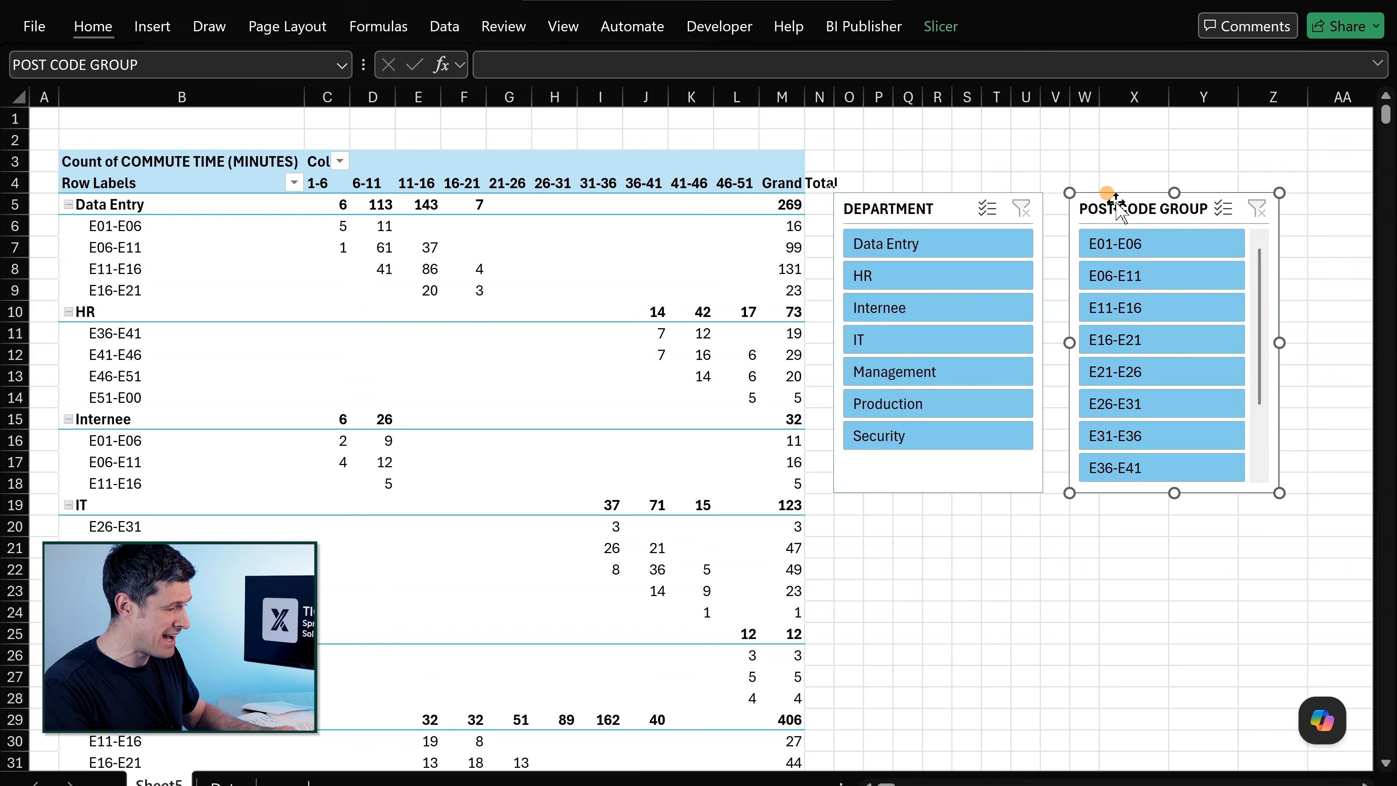
click(991, 137)
key(alt+w)
key(v)
key(g)
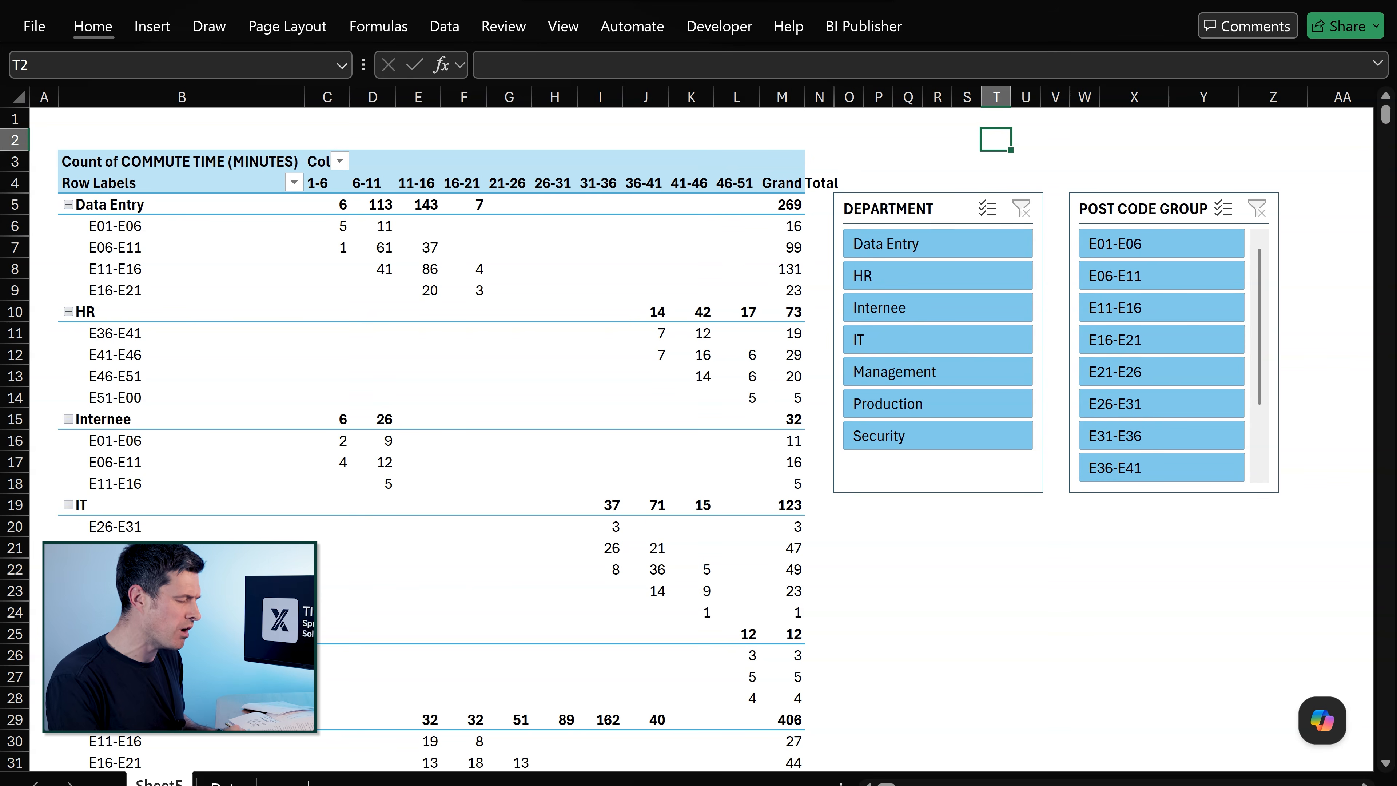
Step: Turn off the grand totals for rows in the PivotTable options
right_click(554, 250)
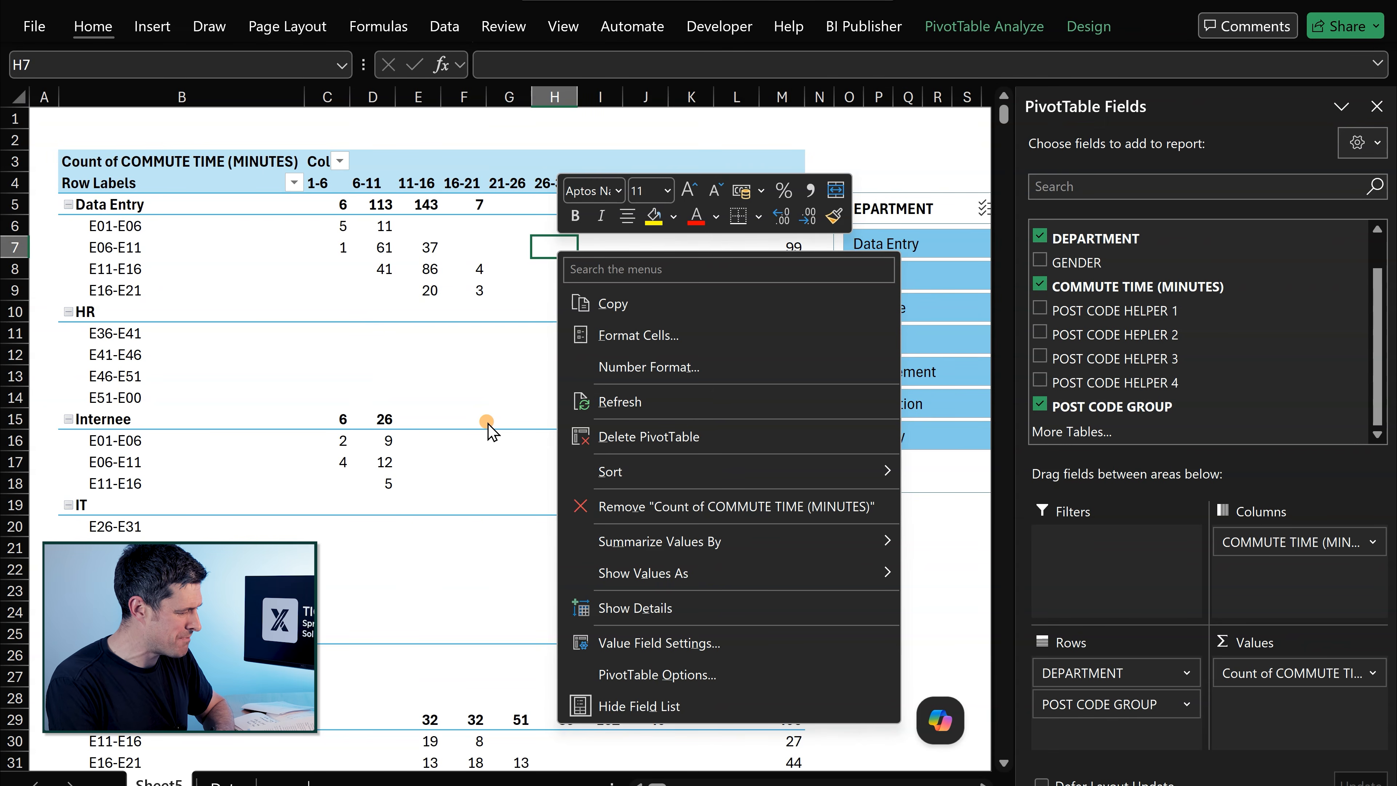
click(661, 673)
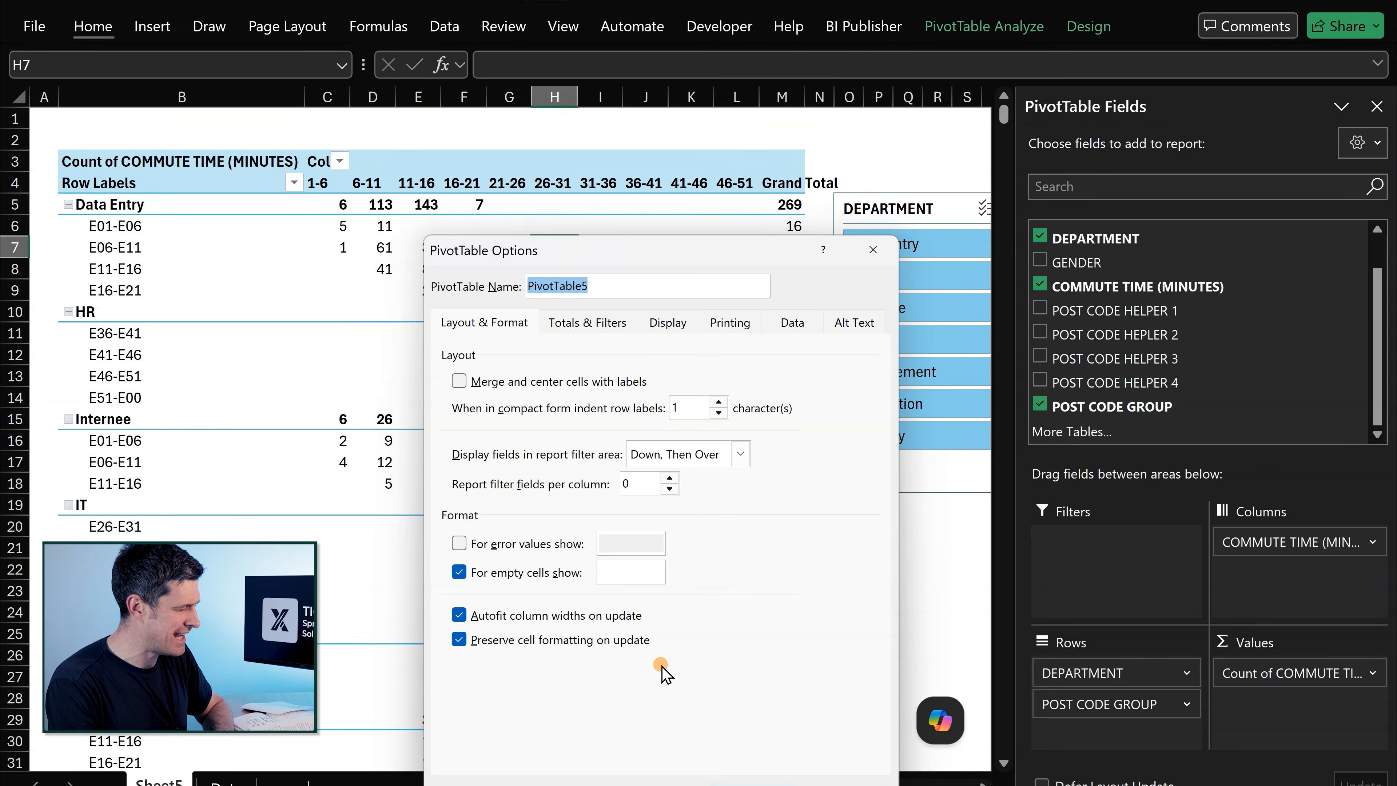
click(587, 323)
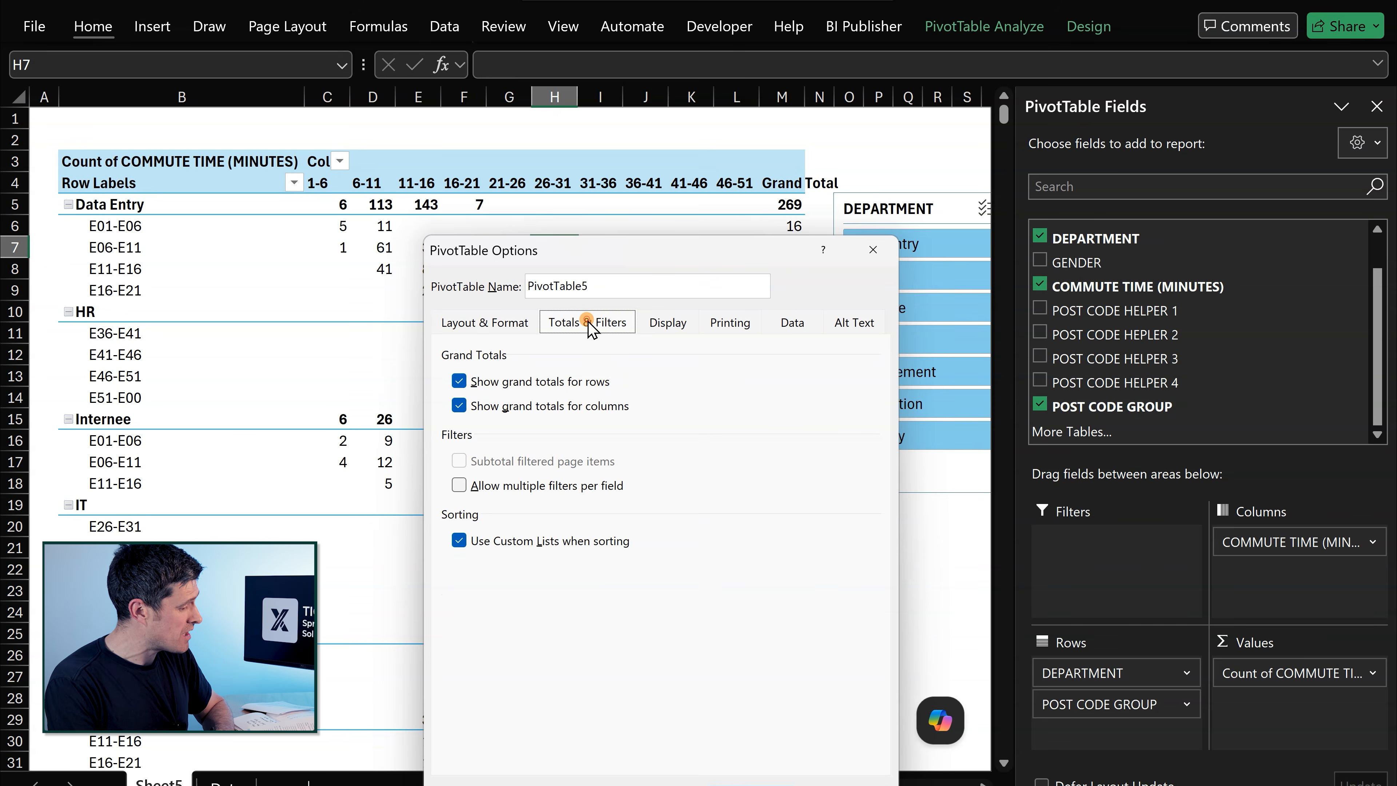
click(458, 382)
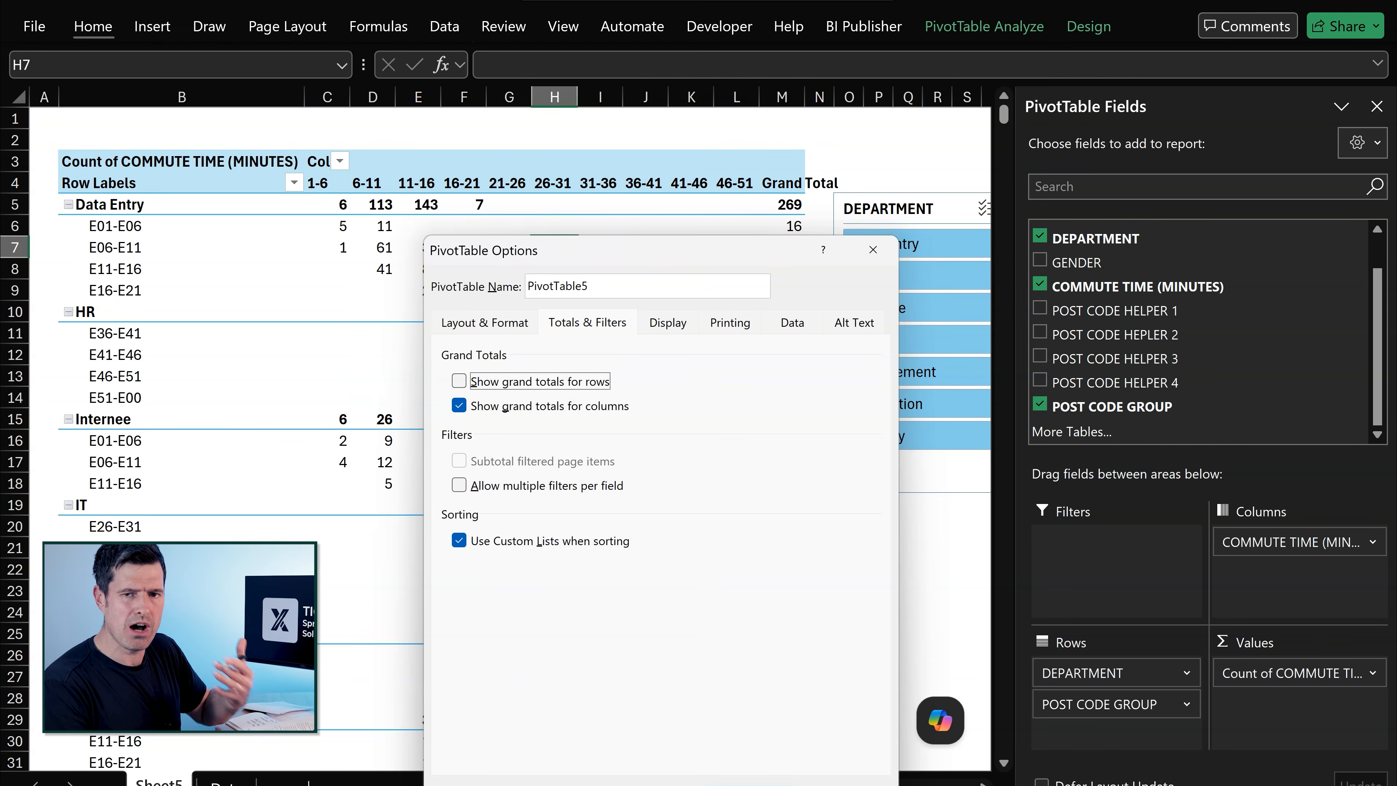
key(Return)
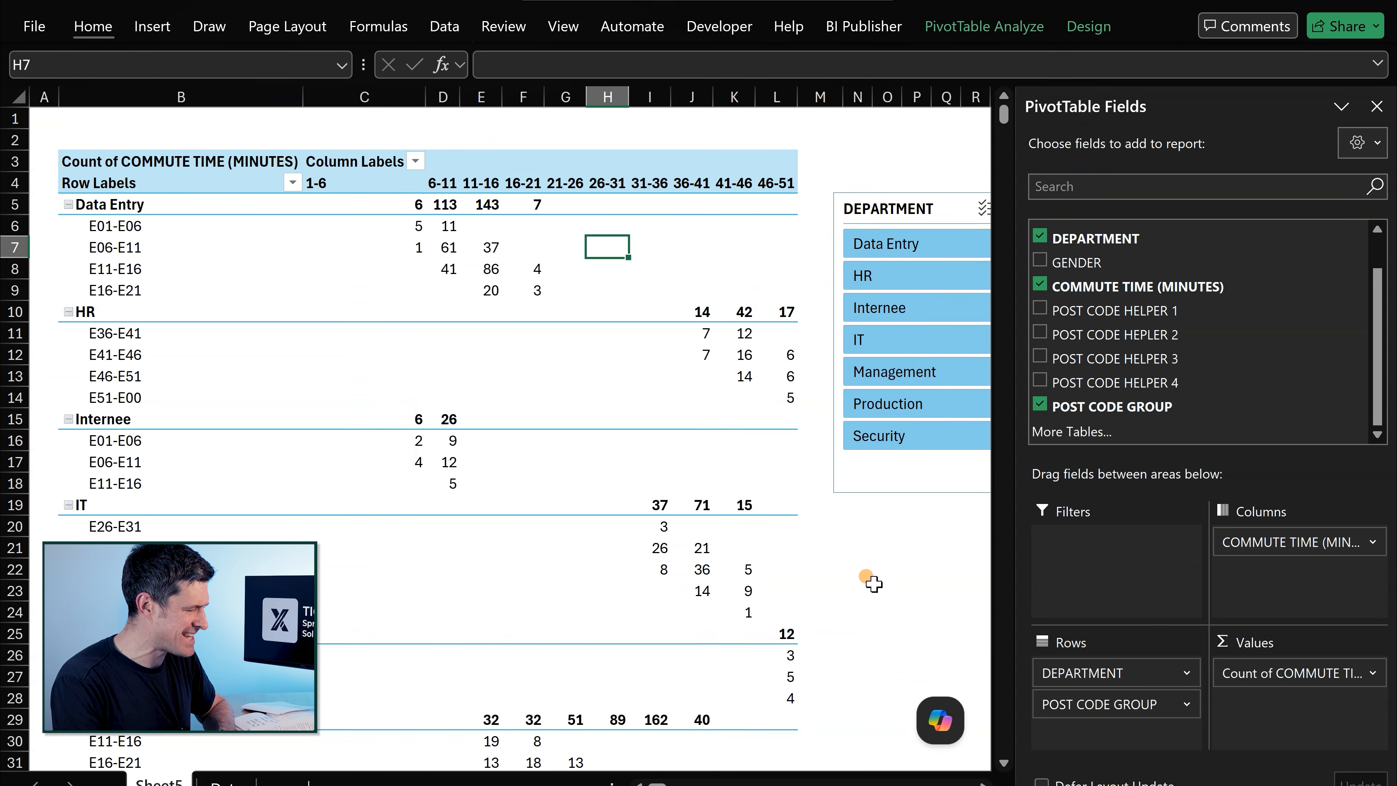
click(878, 591)
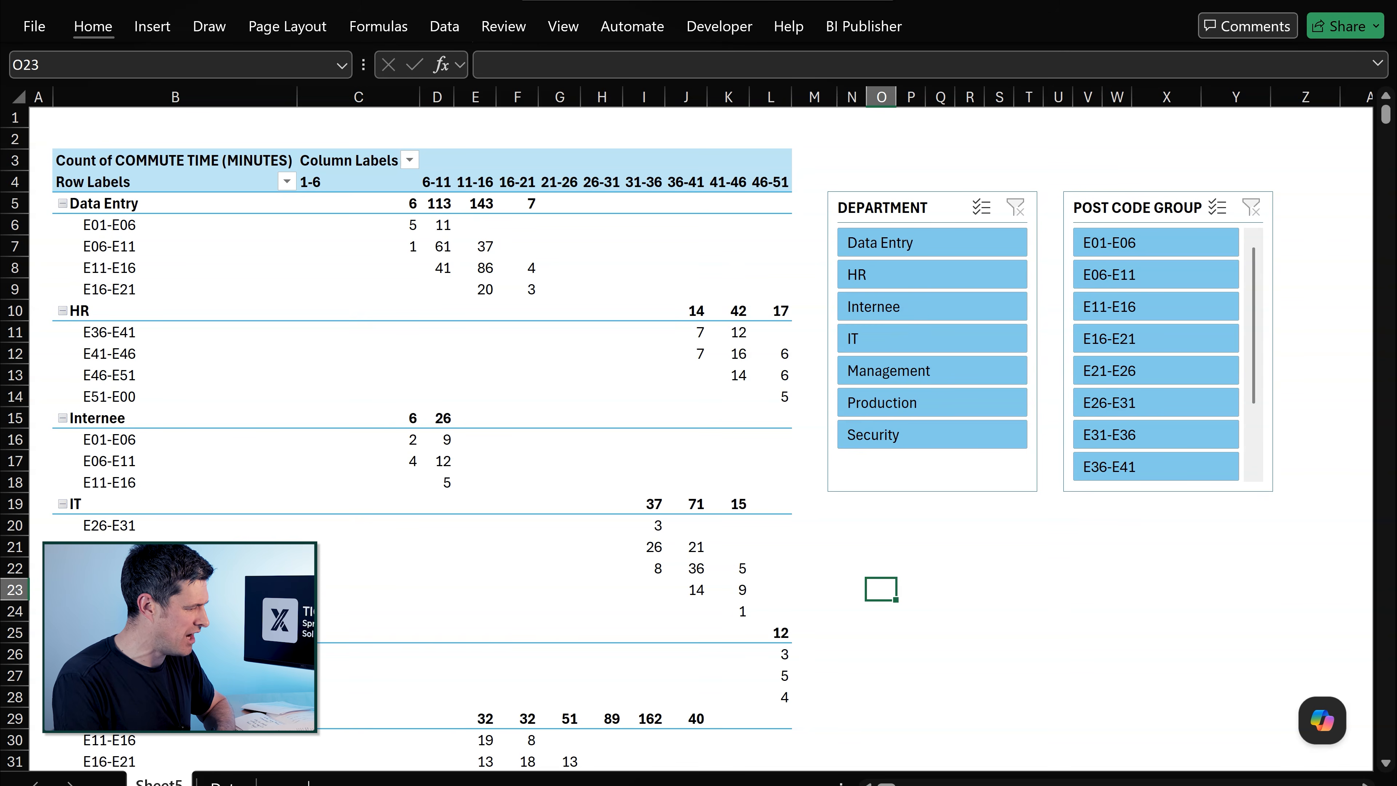
Step: Turn off the display of field captions and filter drop downs in the PivotTable options
click(415, 155)
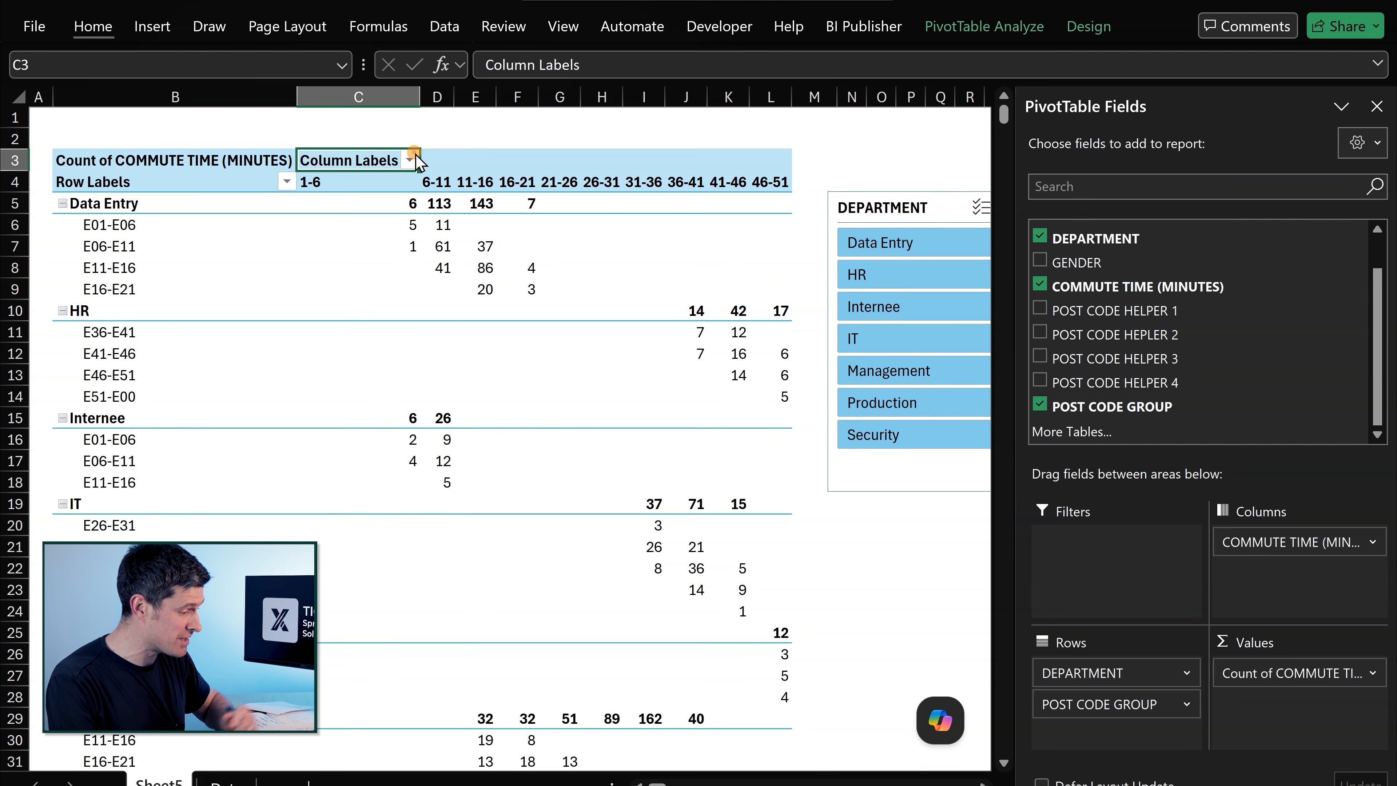
click(315, 297)
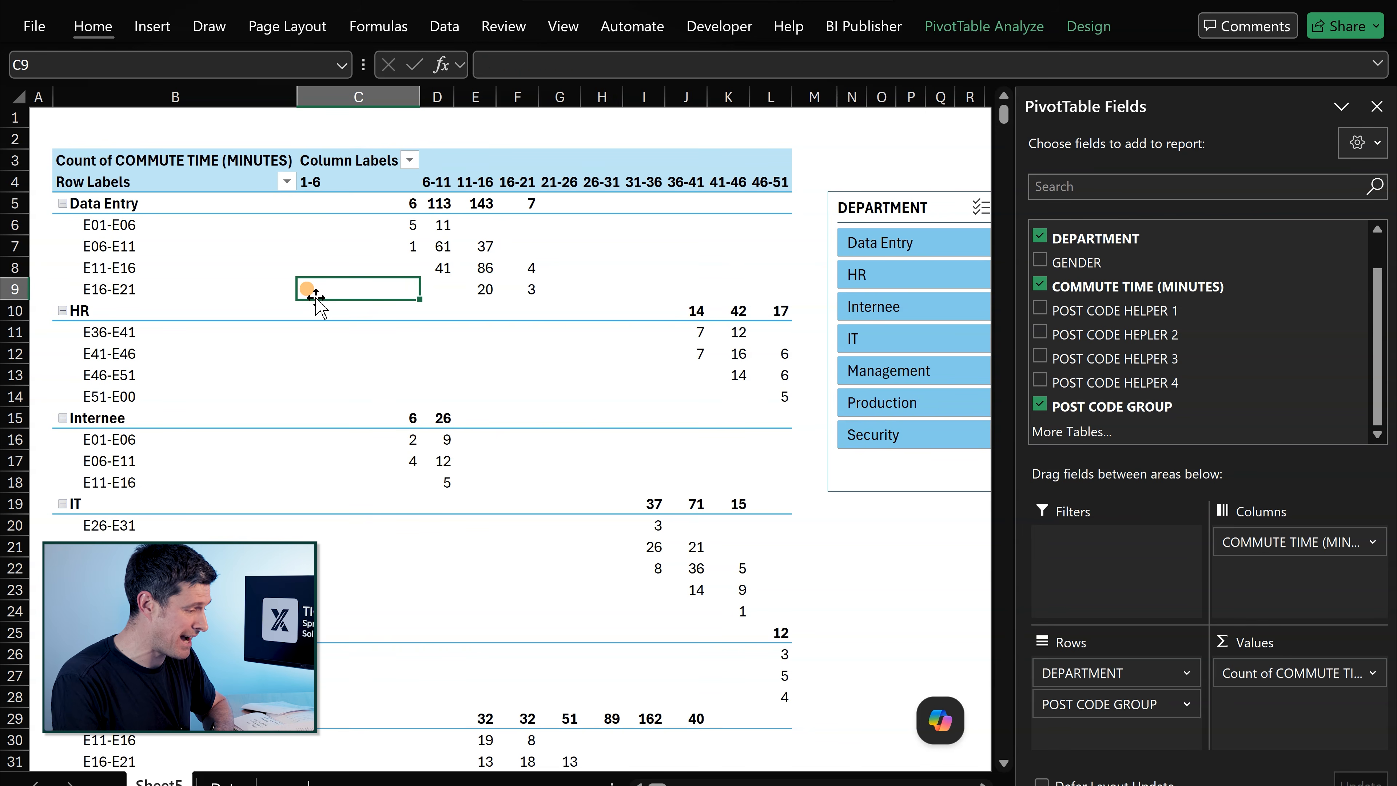
right_click(315, 298)
click(352, 255)
right_click(352, 254)
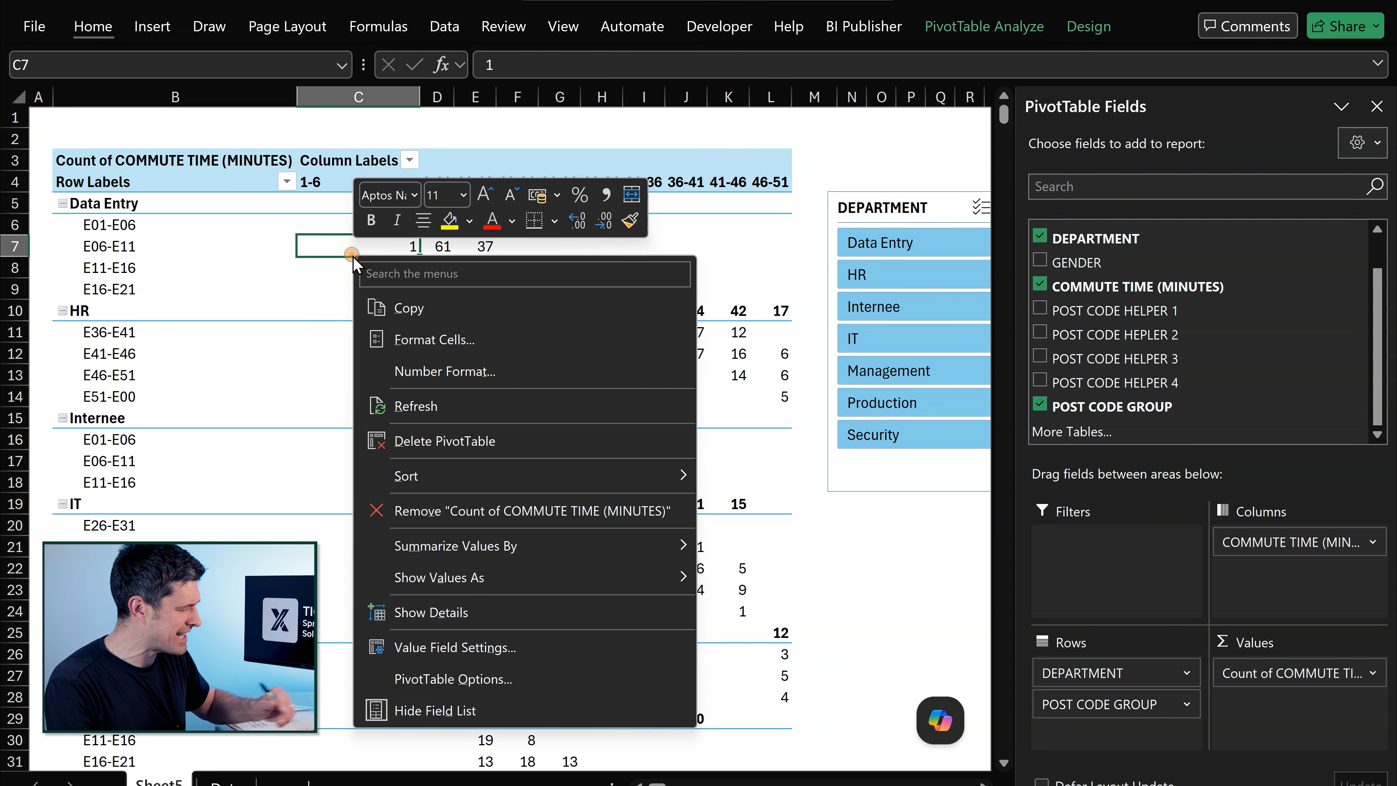
click(474, 682)
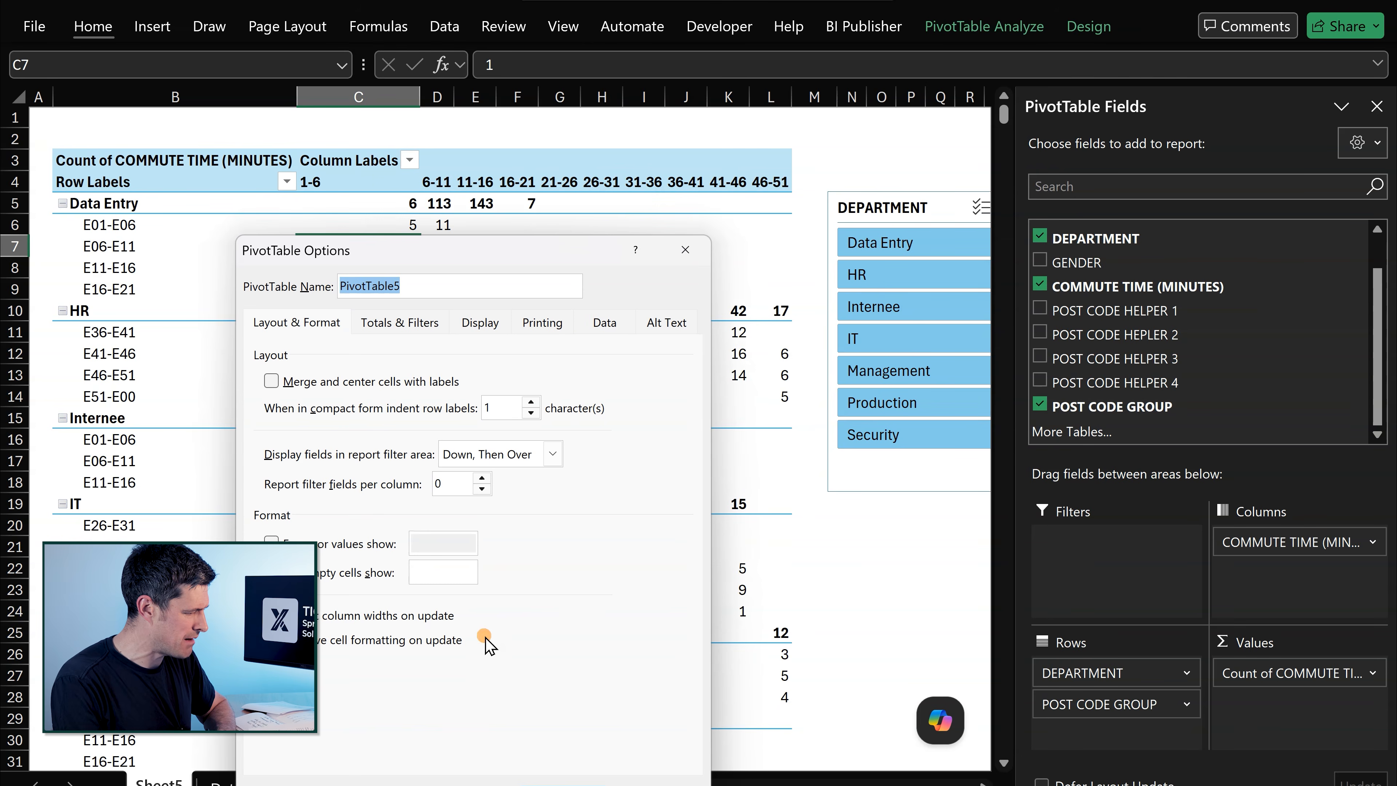
click(414, 326)
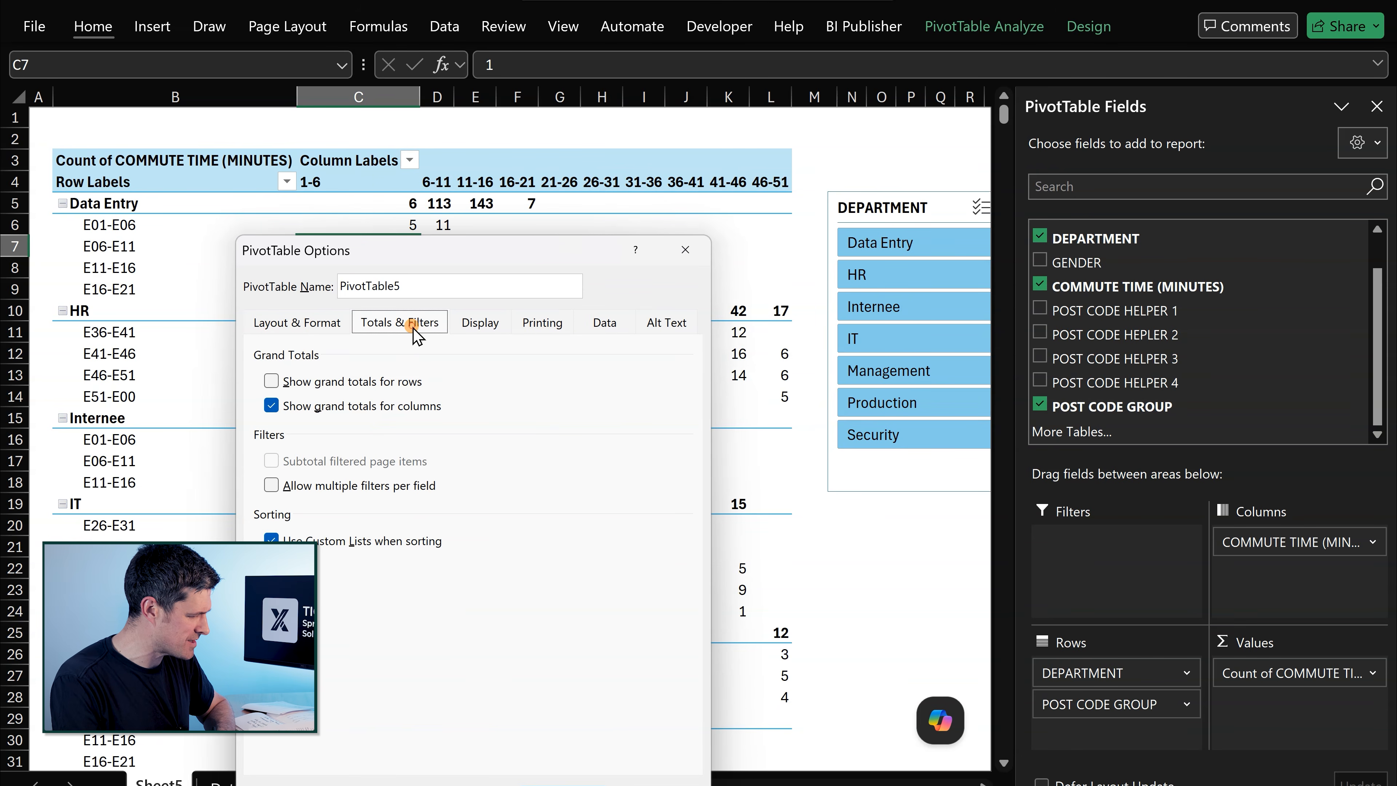
click(477, 324)
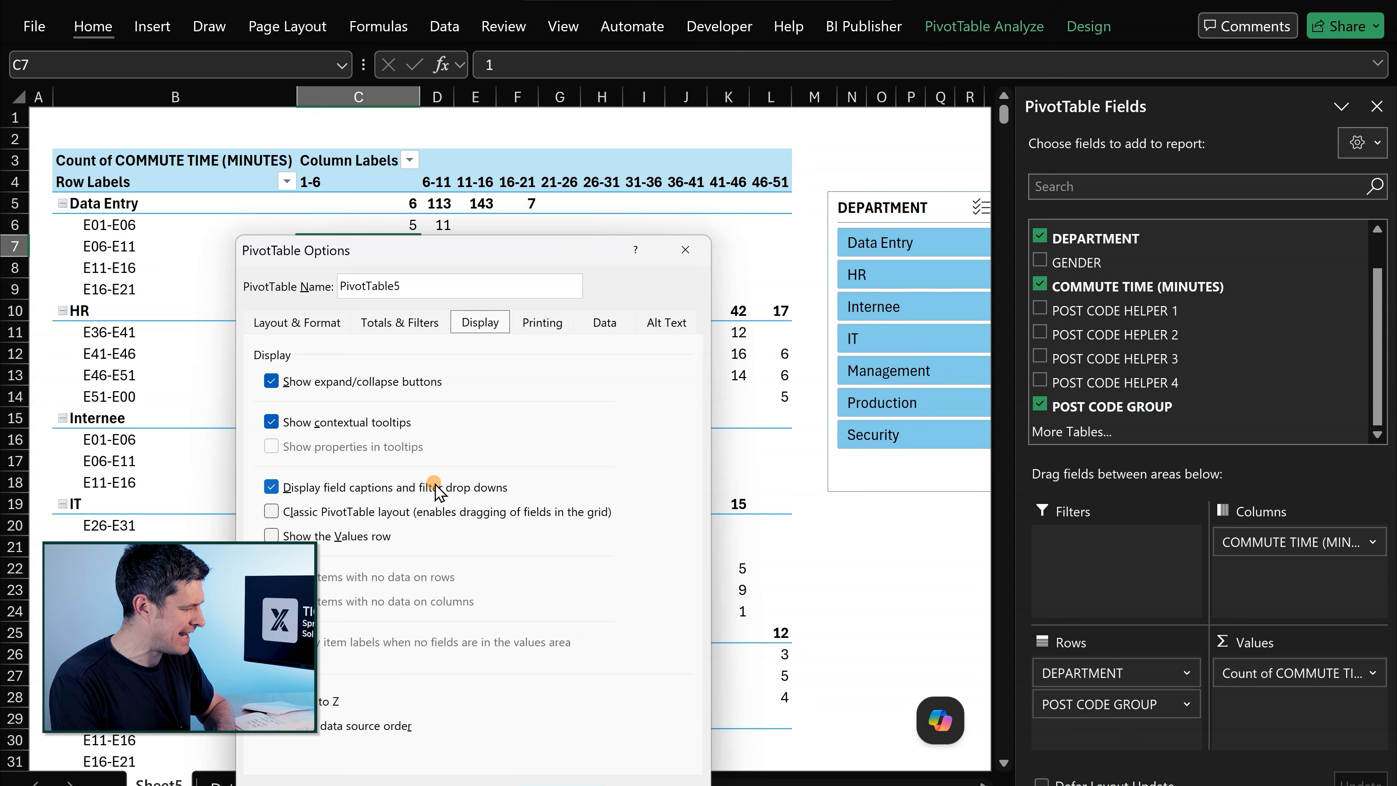
click(352, 487)
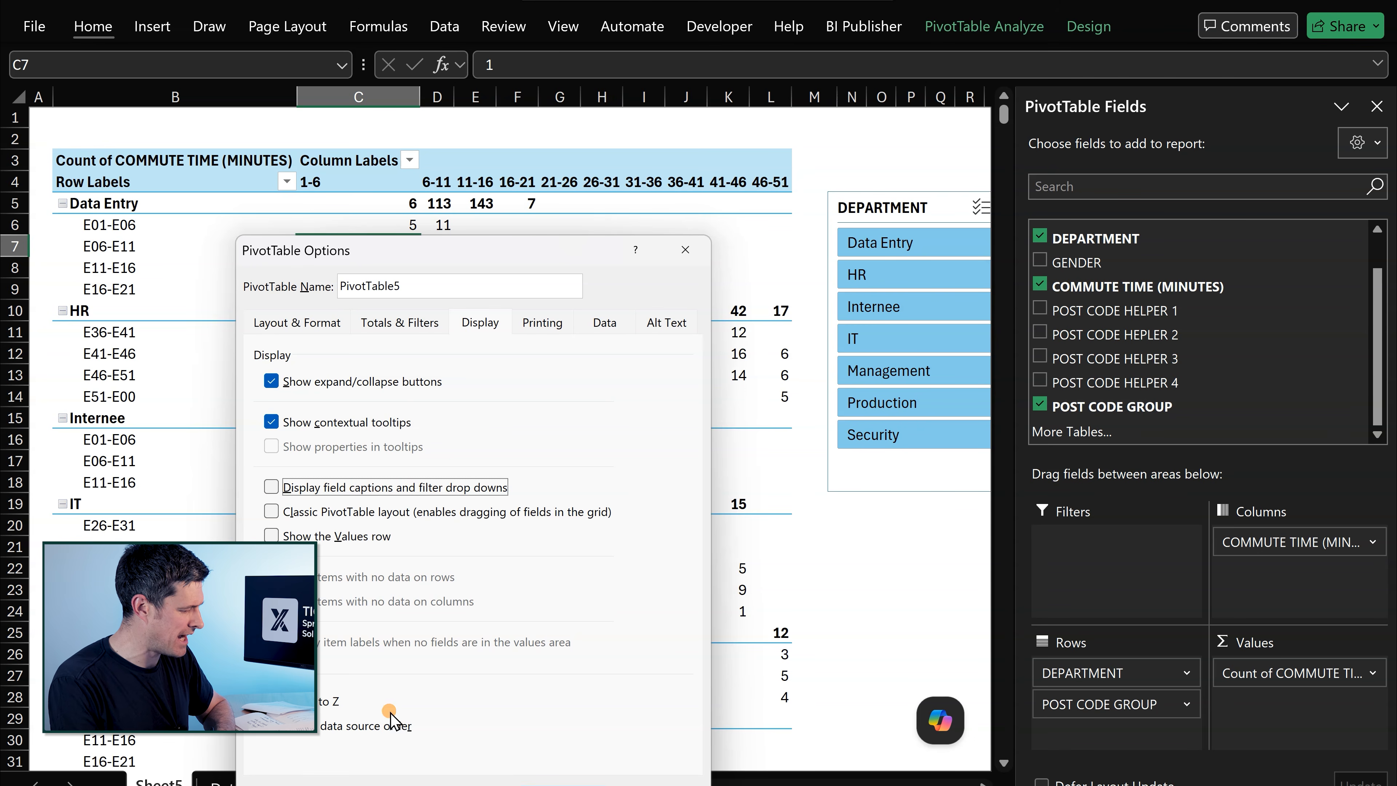
click(566, 785)
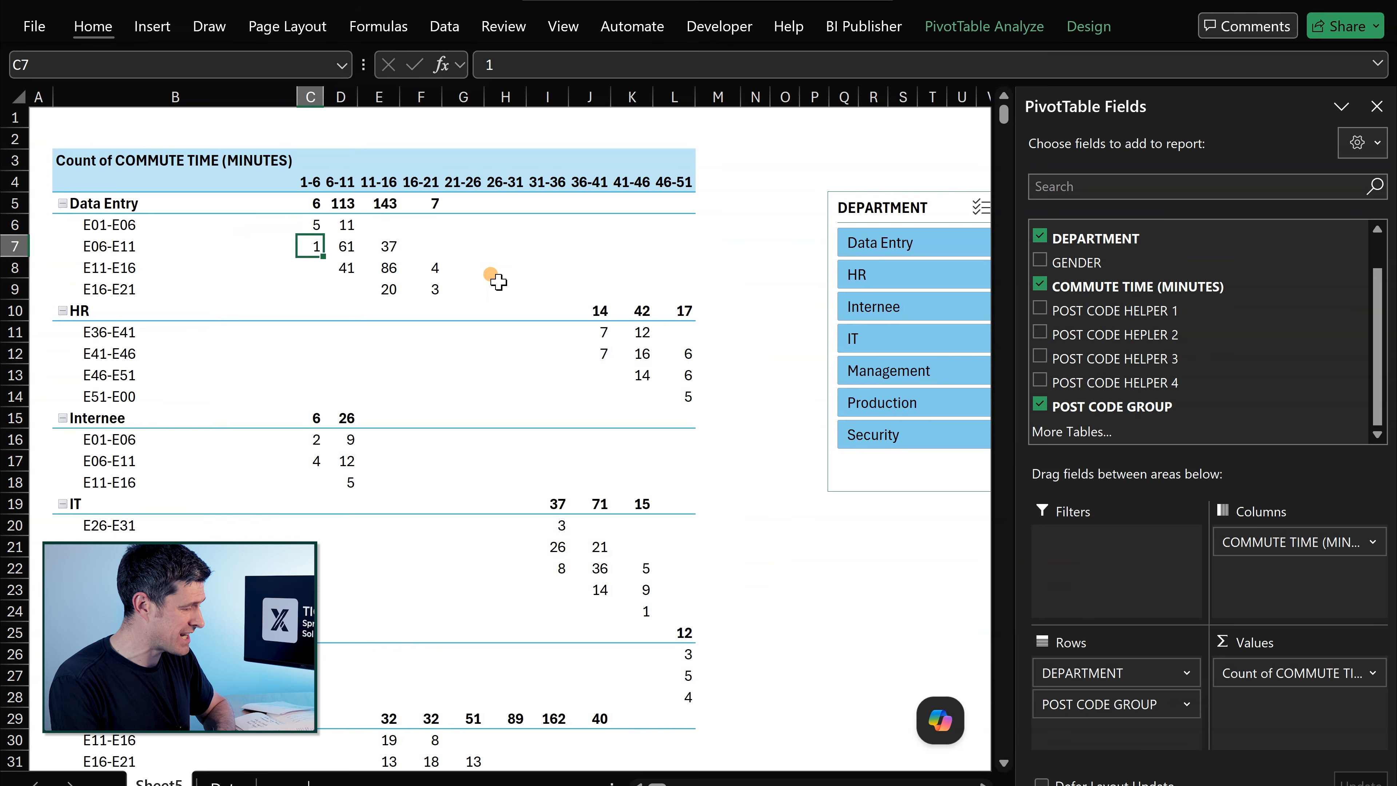
Step: Close the PivotTable Fields pane to free up space around the slicers
click(495, 265)
scroll(494, 259, right, 2)
scroll(494, 259, right, 1)
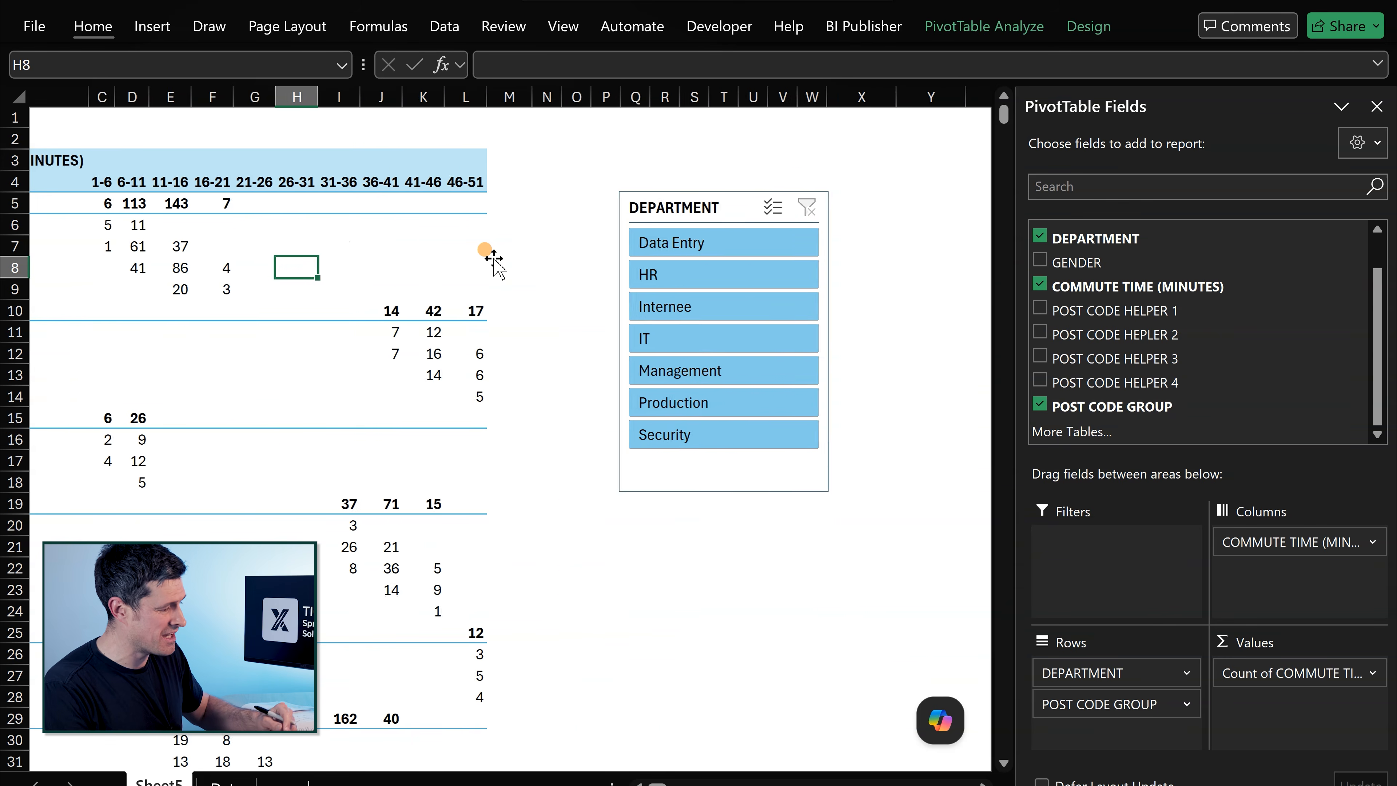
click(1378, 106)
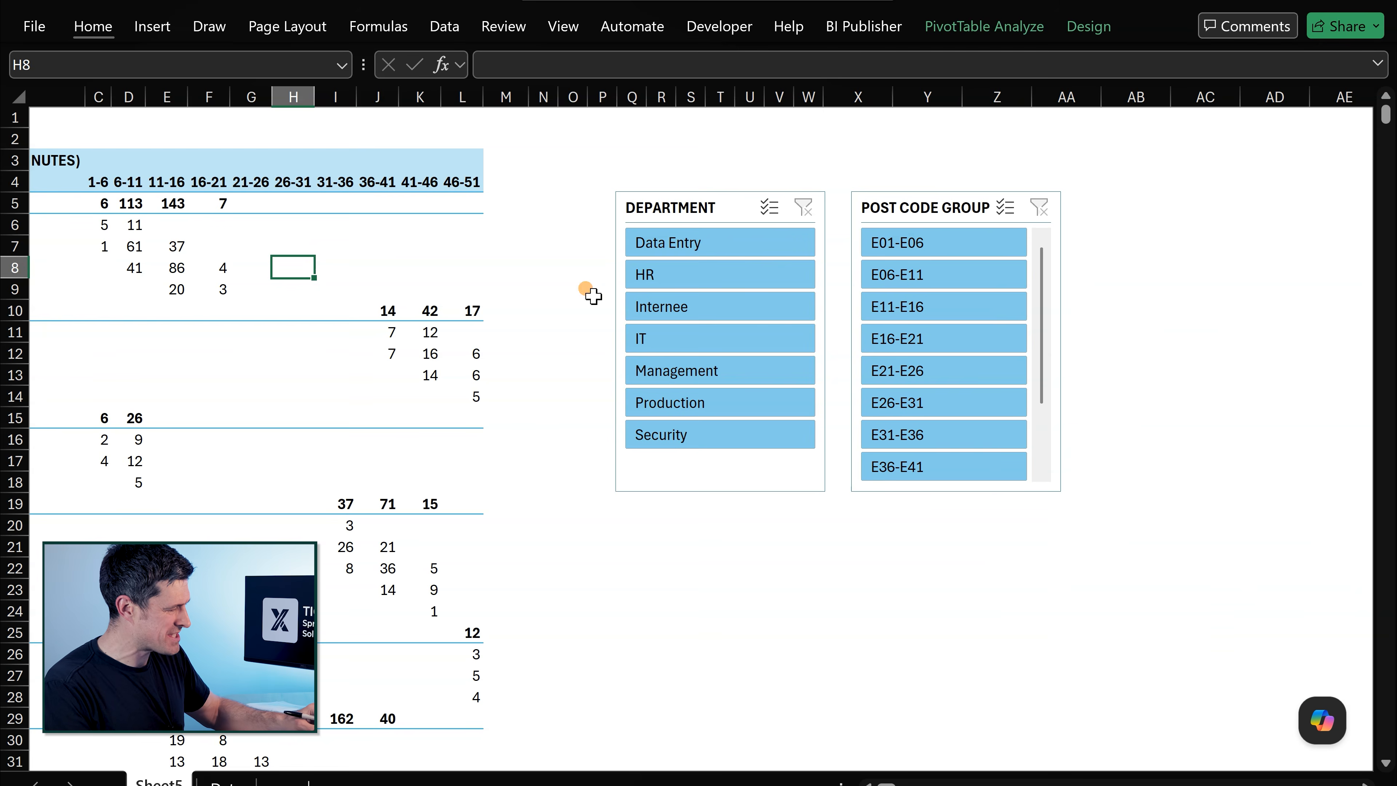
click(798, 630)
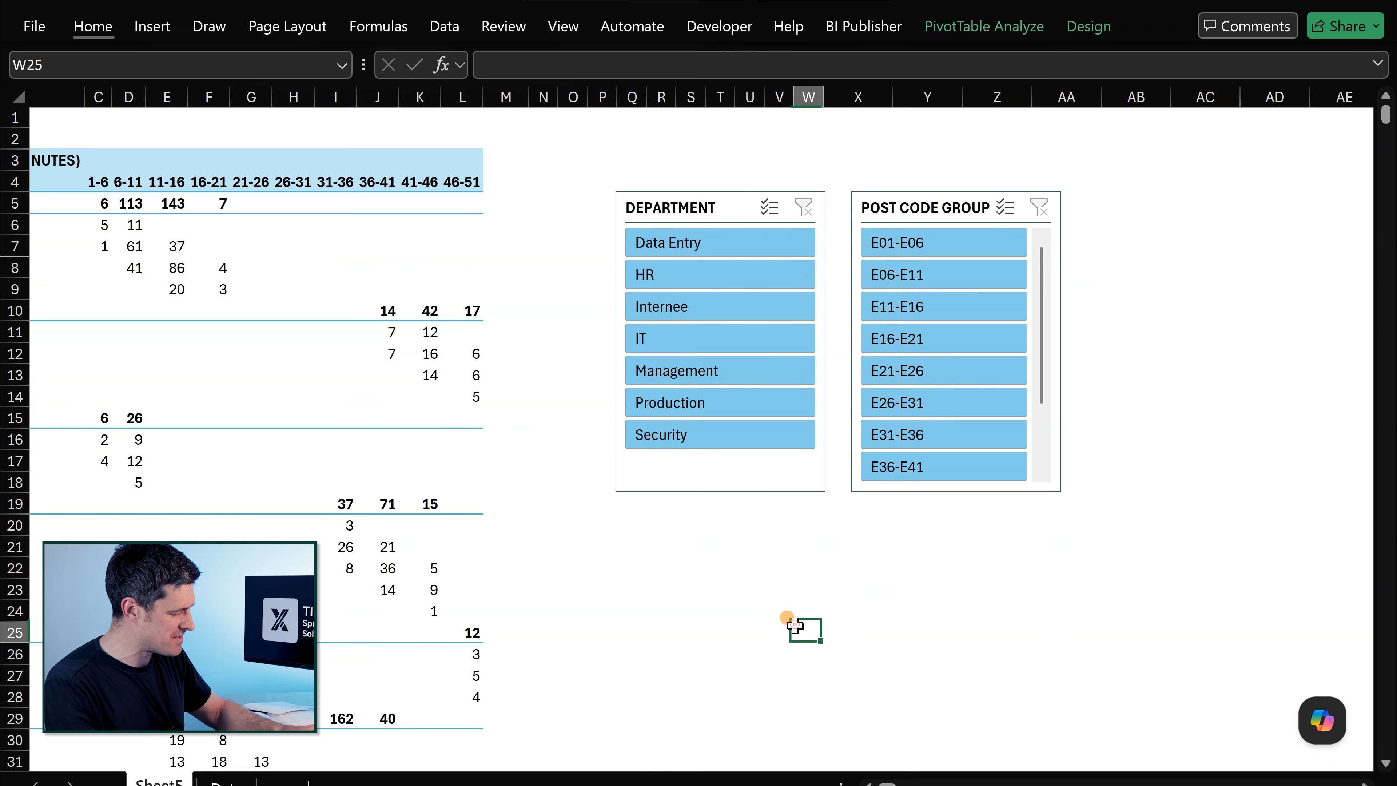
text(hfdo)
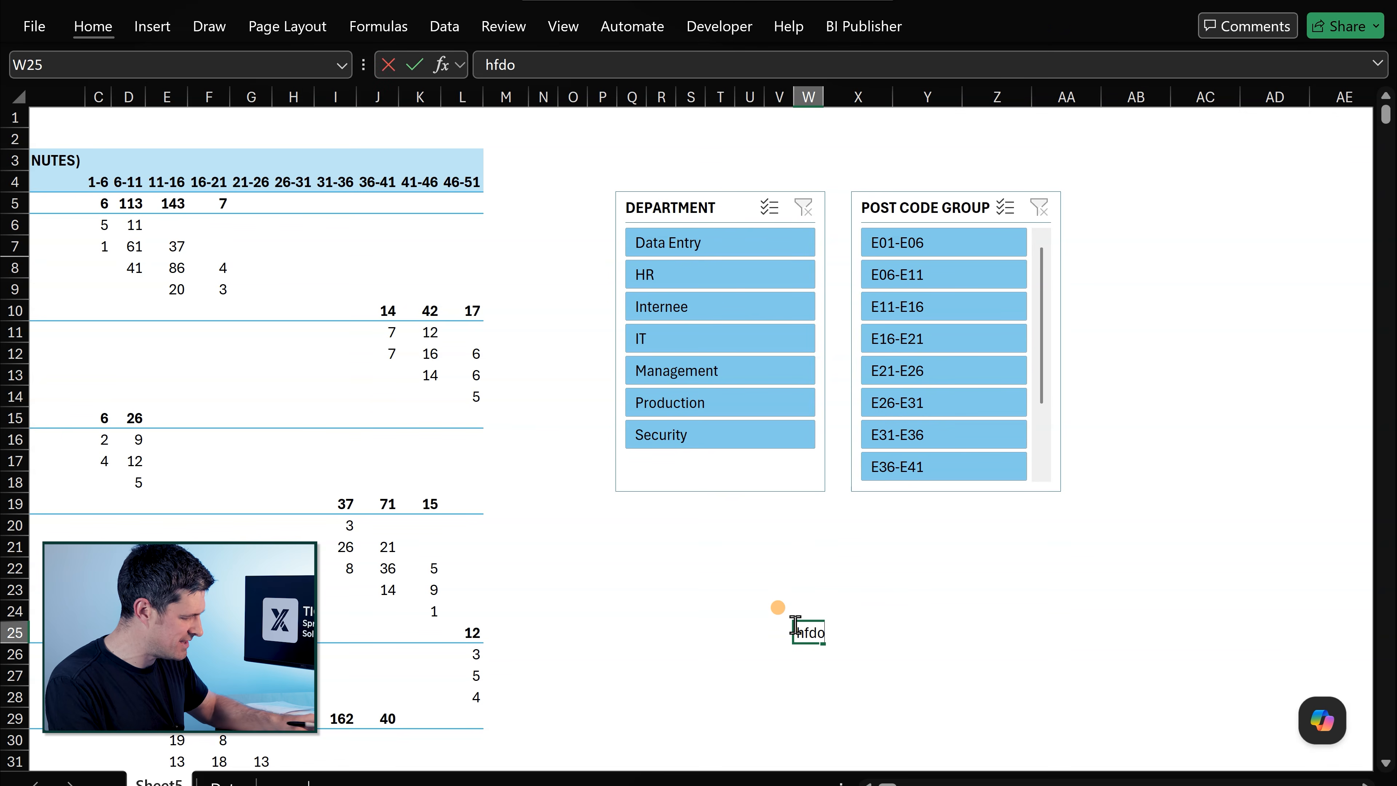
key(Escape)
Step: Select both slicers together with Select Objects and move them closer to the PivotTable, with their upper edges at row 6
key(alt)
key(h)
key(f)
key(d)
key(o)
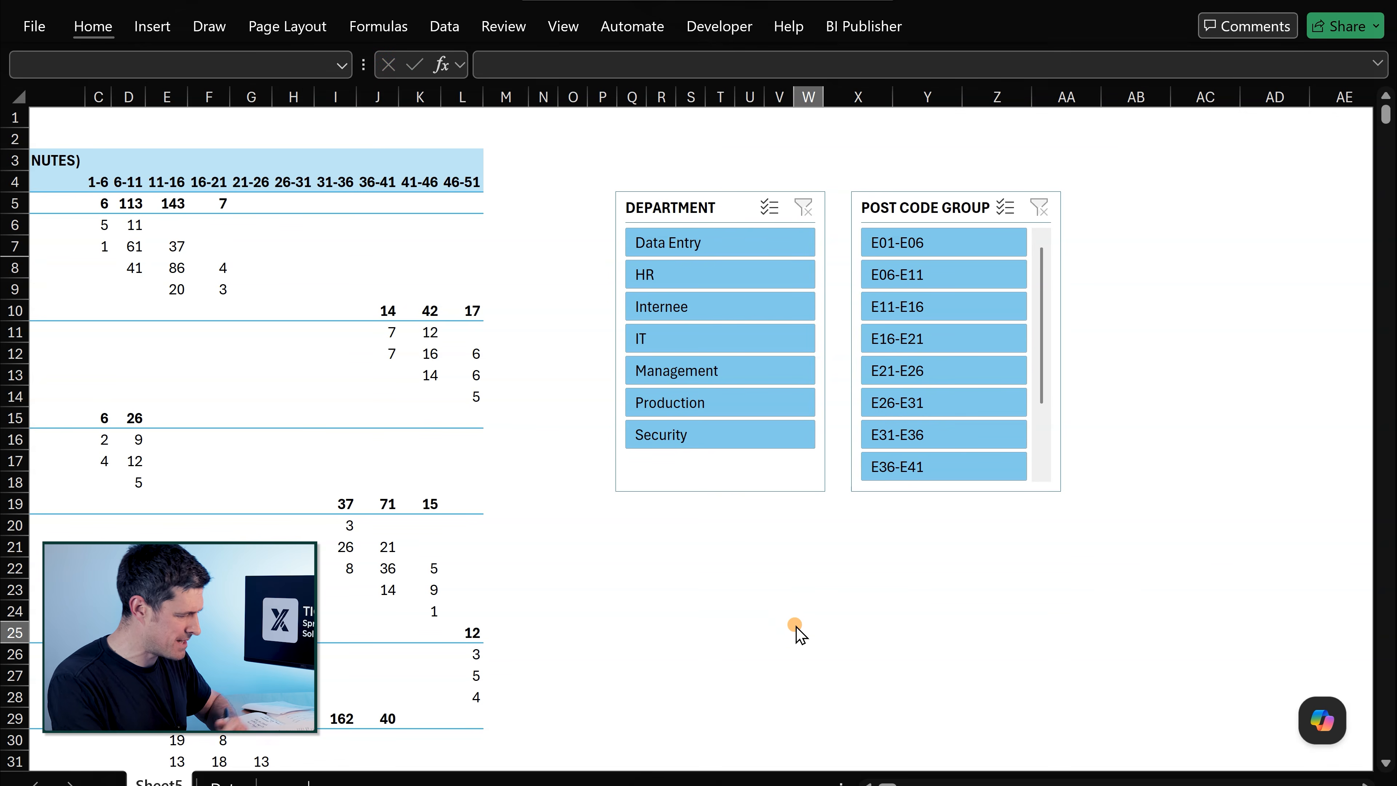
drag(592, 152, 1274, 595)
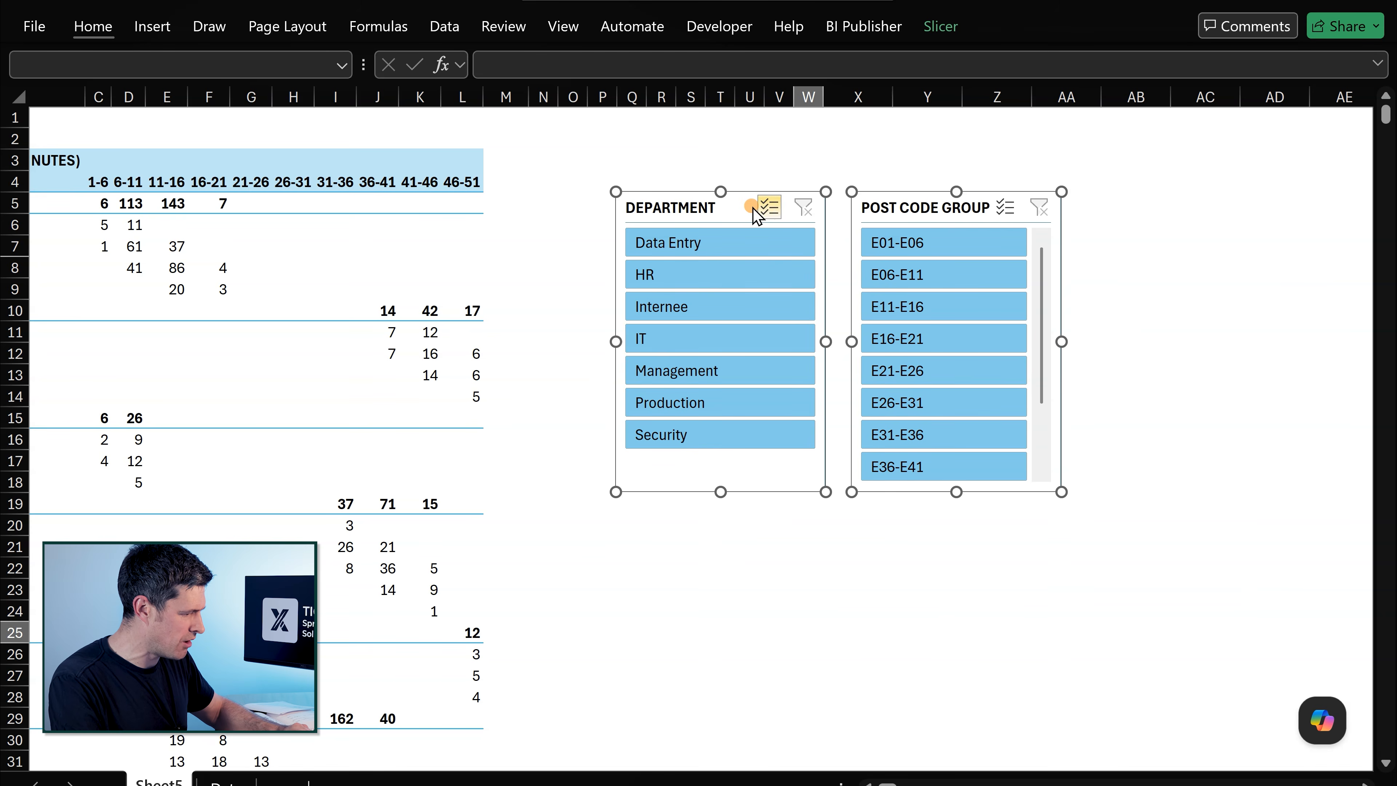
drag(739, 200, 644, 220)
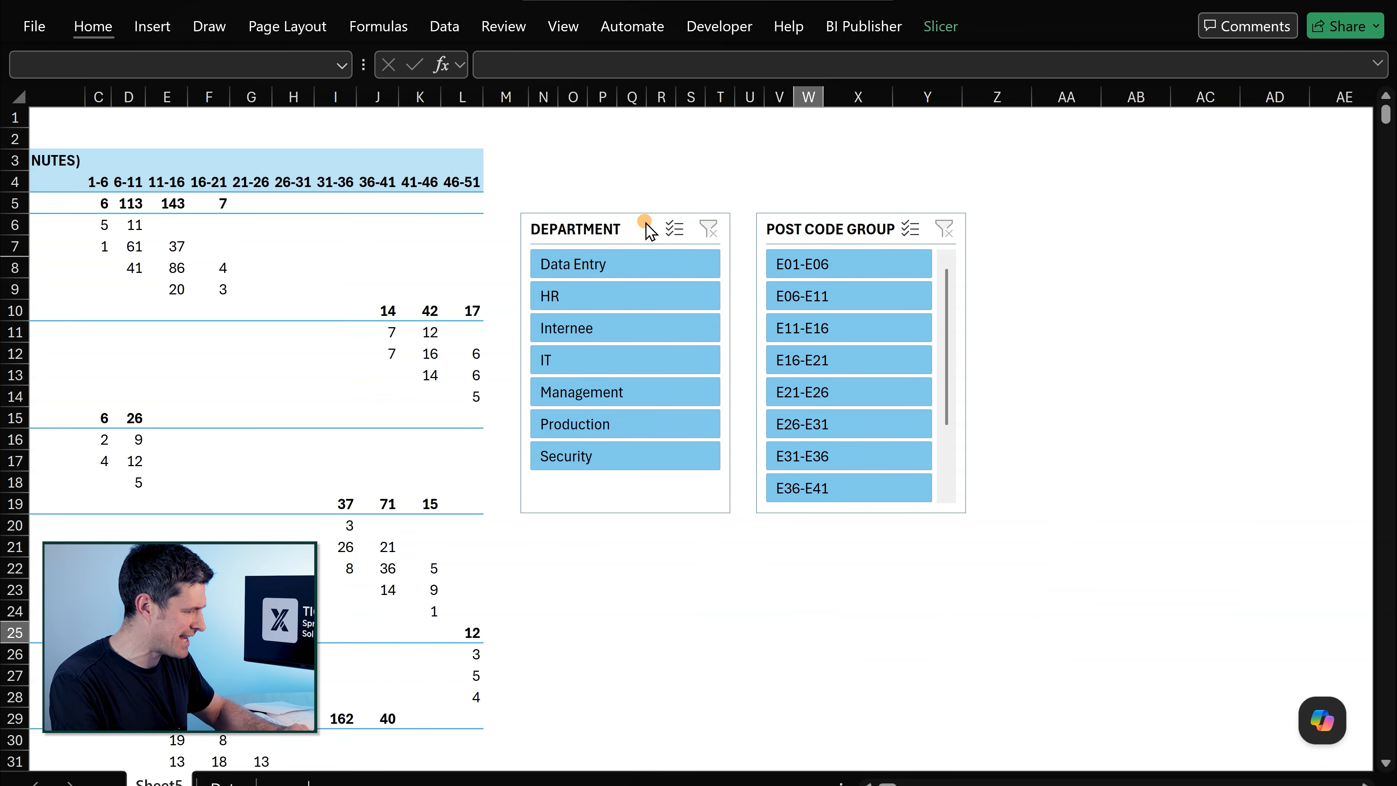
click(367, 277)
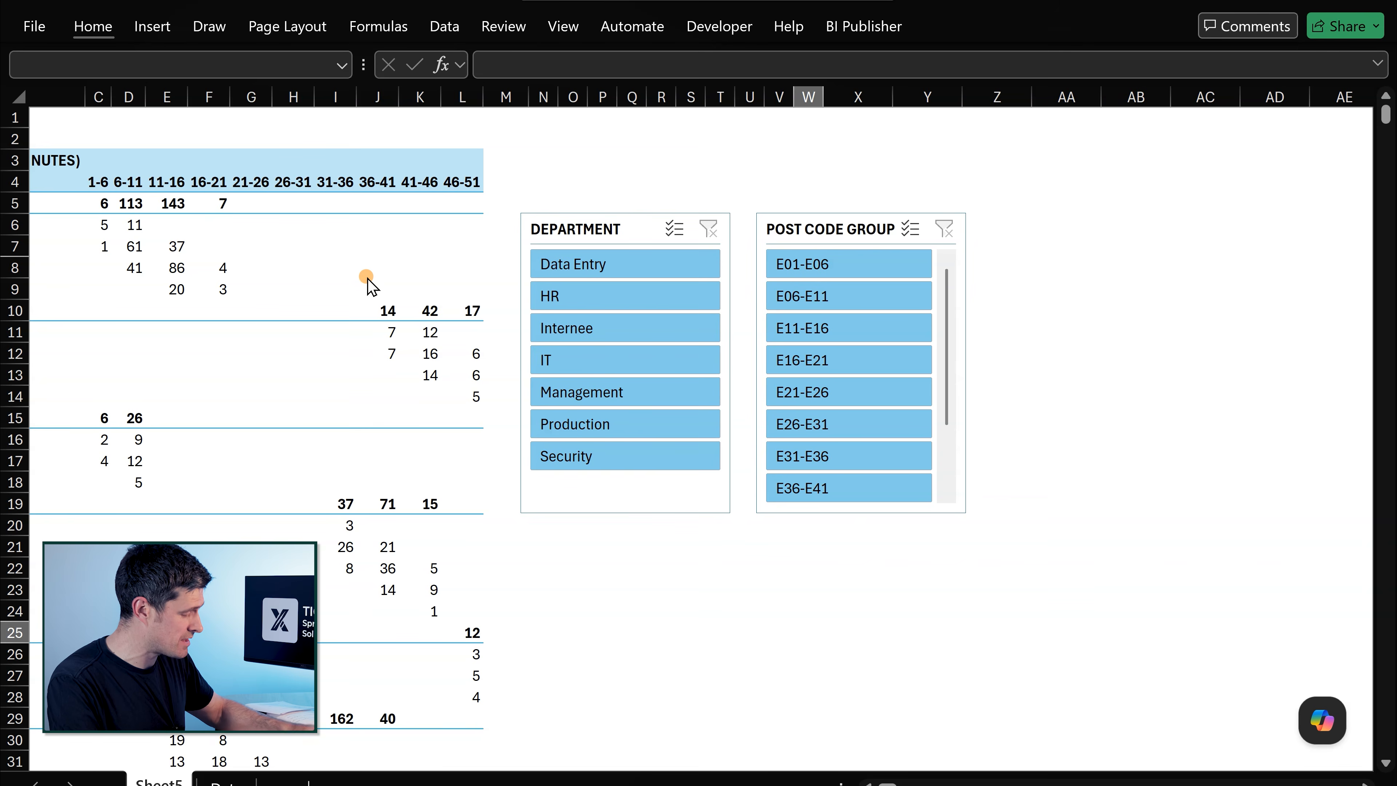
scroll(365, 275, left, 3)
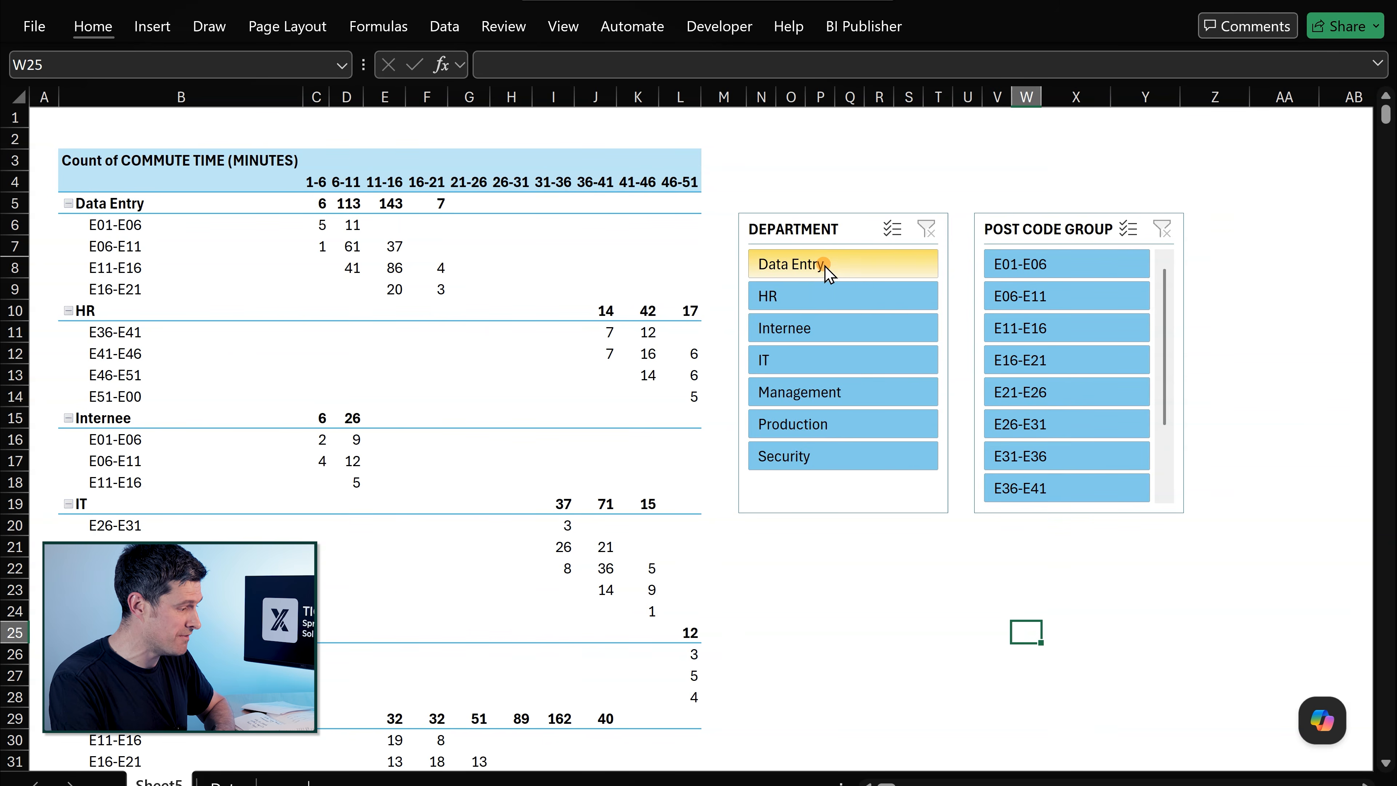
Step: Test the DEPARTMENT slicer by filtering to Data Entry and to IT, and clear the filter
click(828, 269)
click(835, 375)
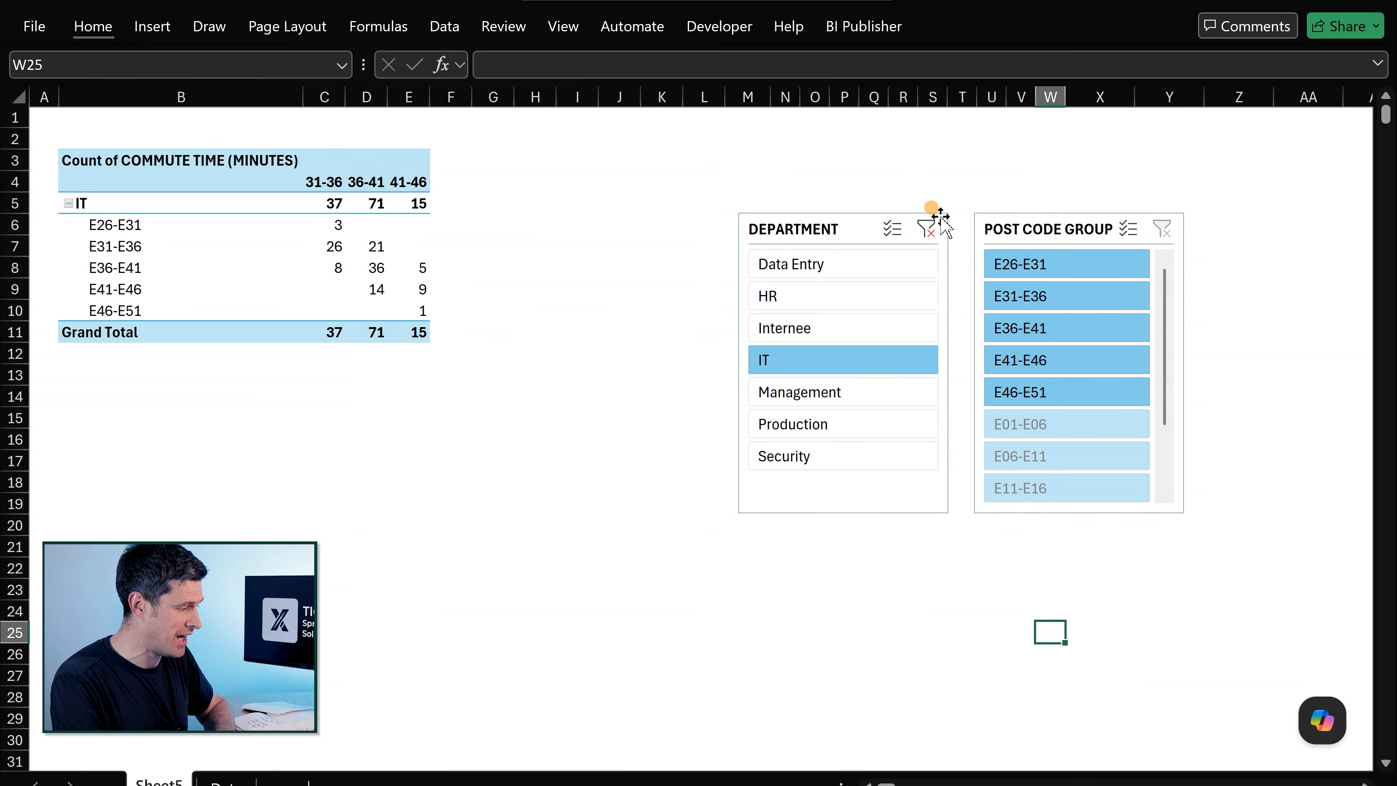
click(928, 228)
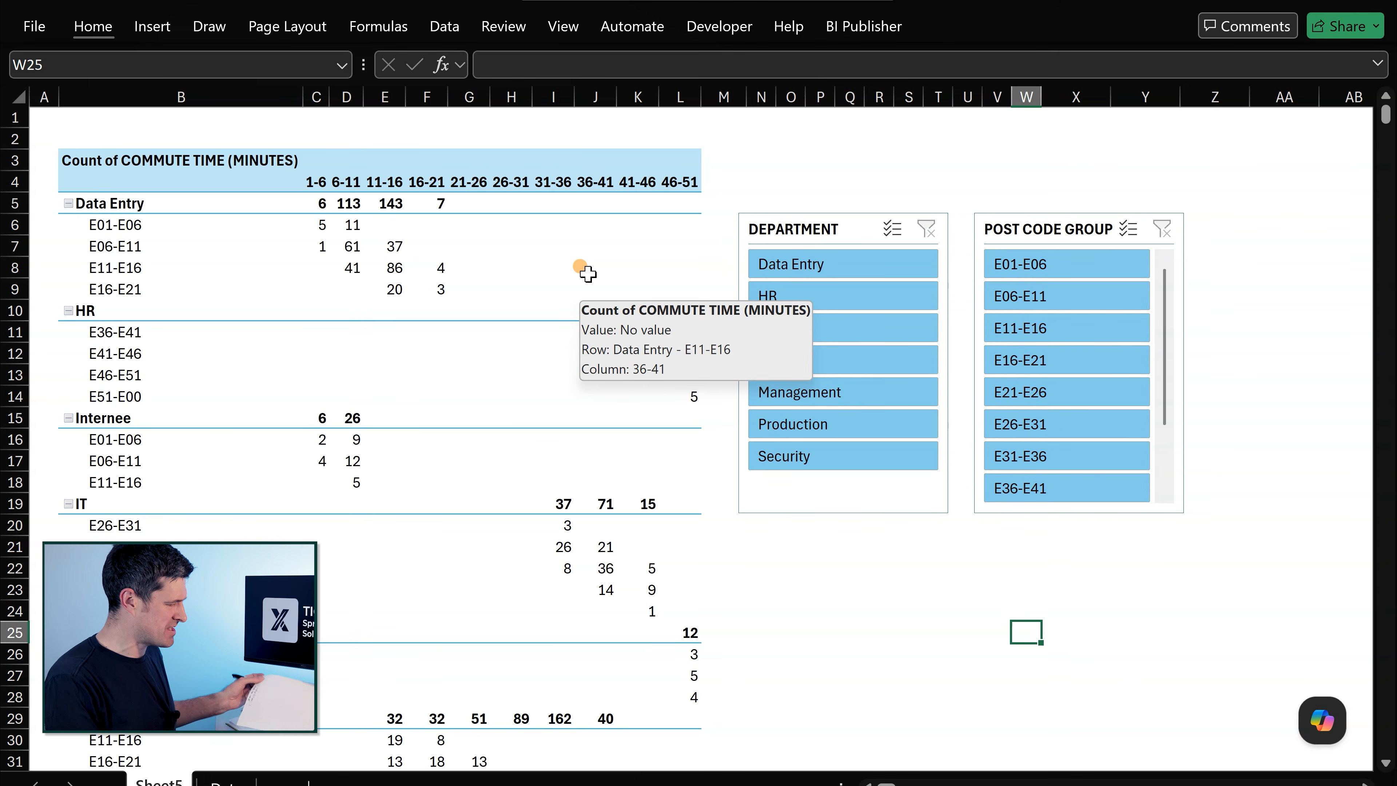
click(252, 264)
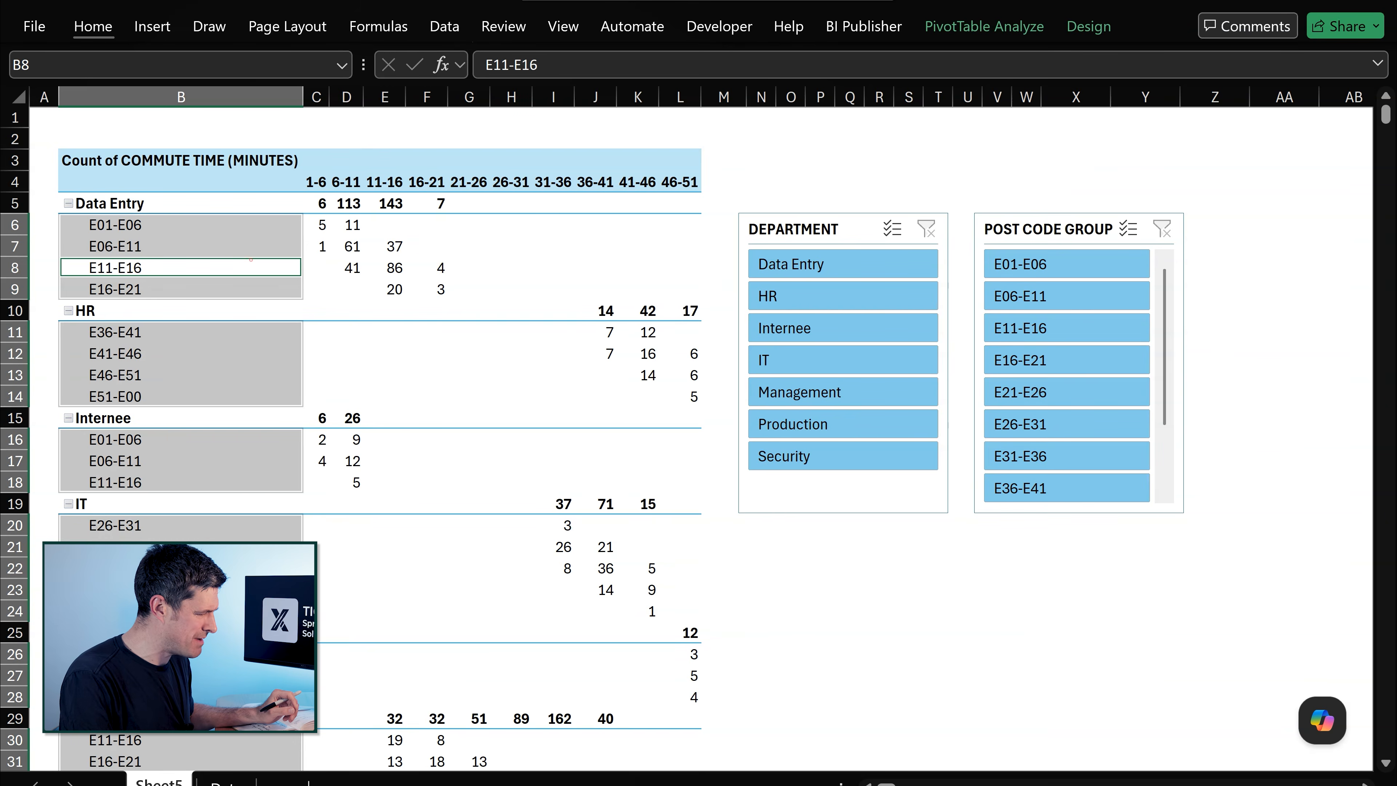
click(346, 288)
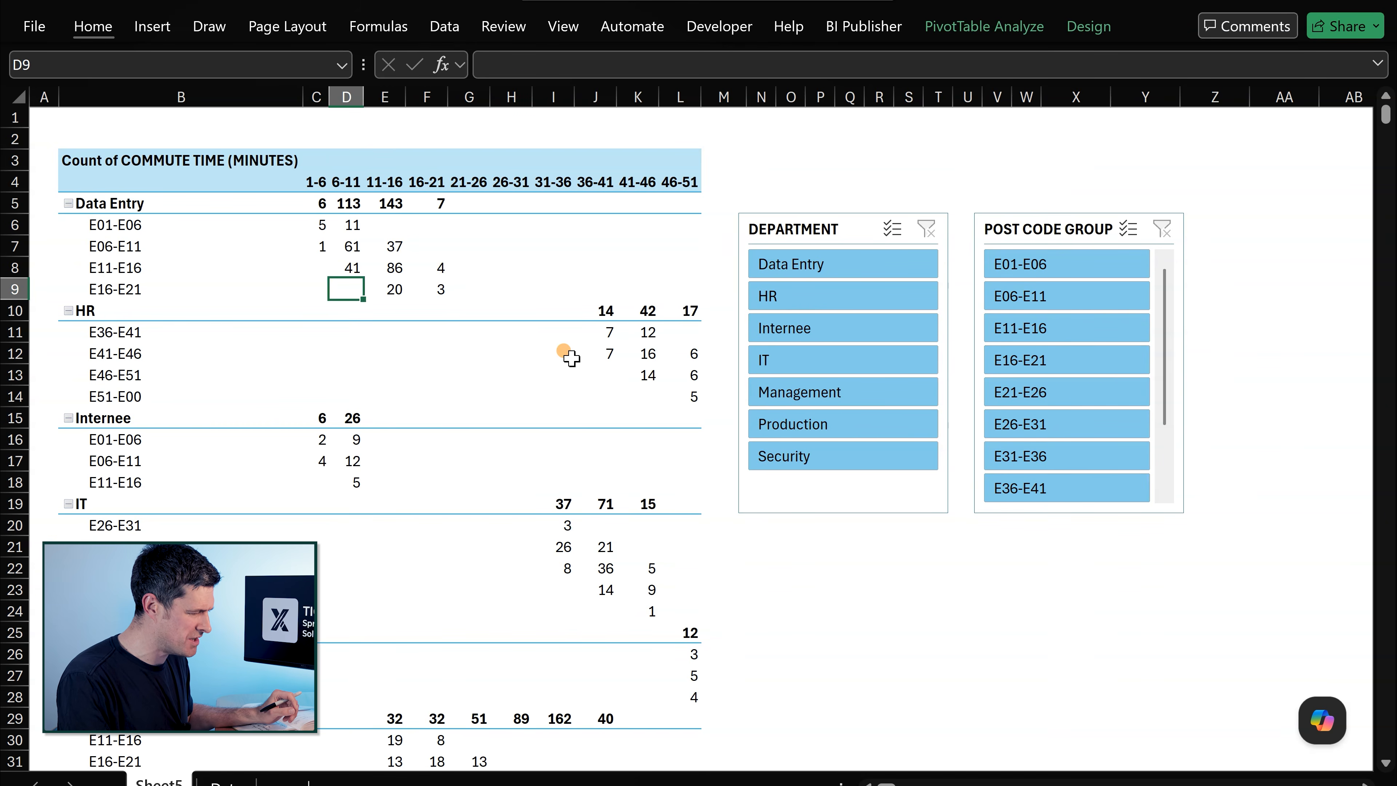
key(shift+Right)
key(shift+Right)
key(shift+Right)
key(shift+Right)
key(shift+Right)
key(shift+Right)
key(shift+Right)
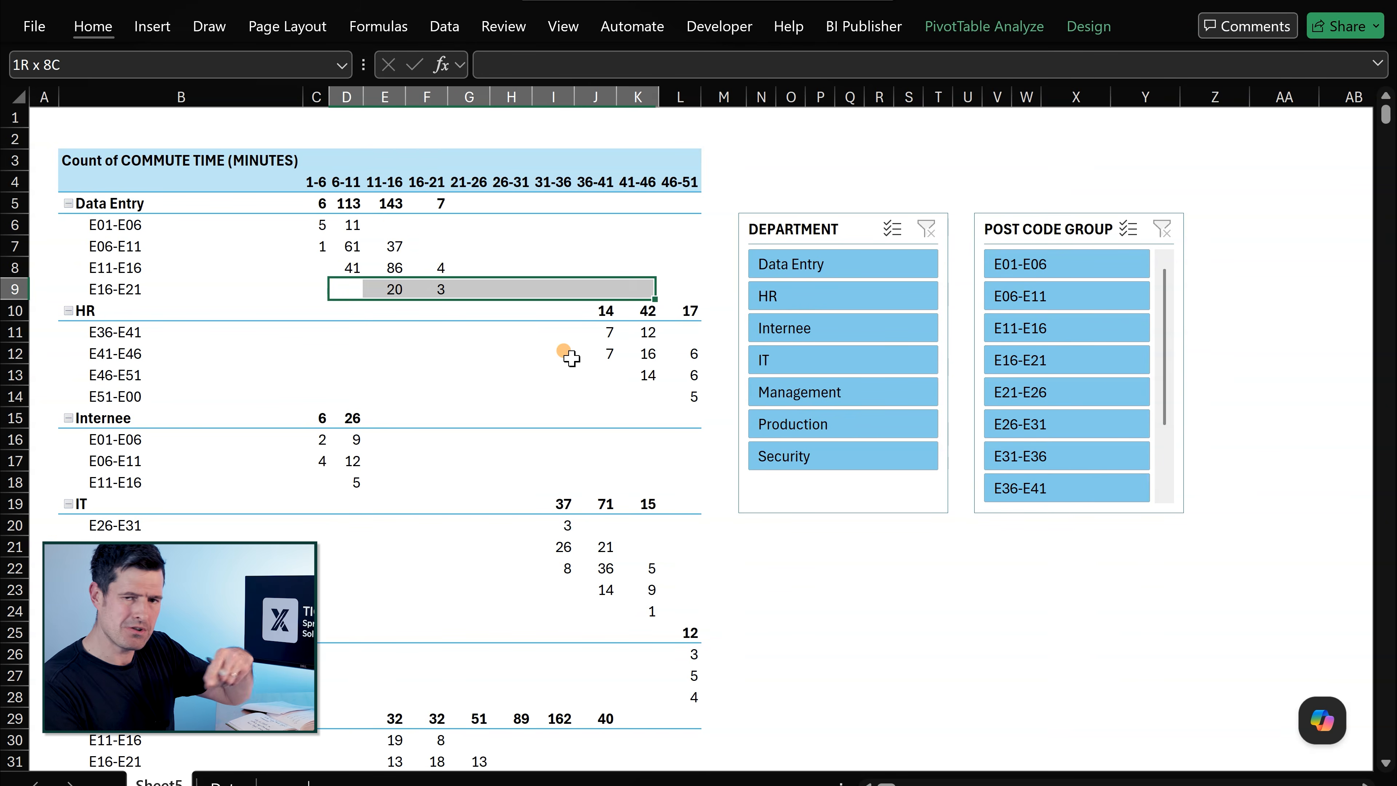
key(Left)
key(Right)
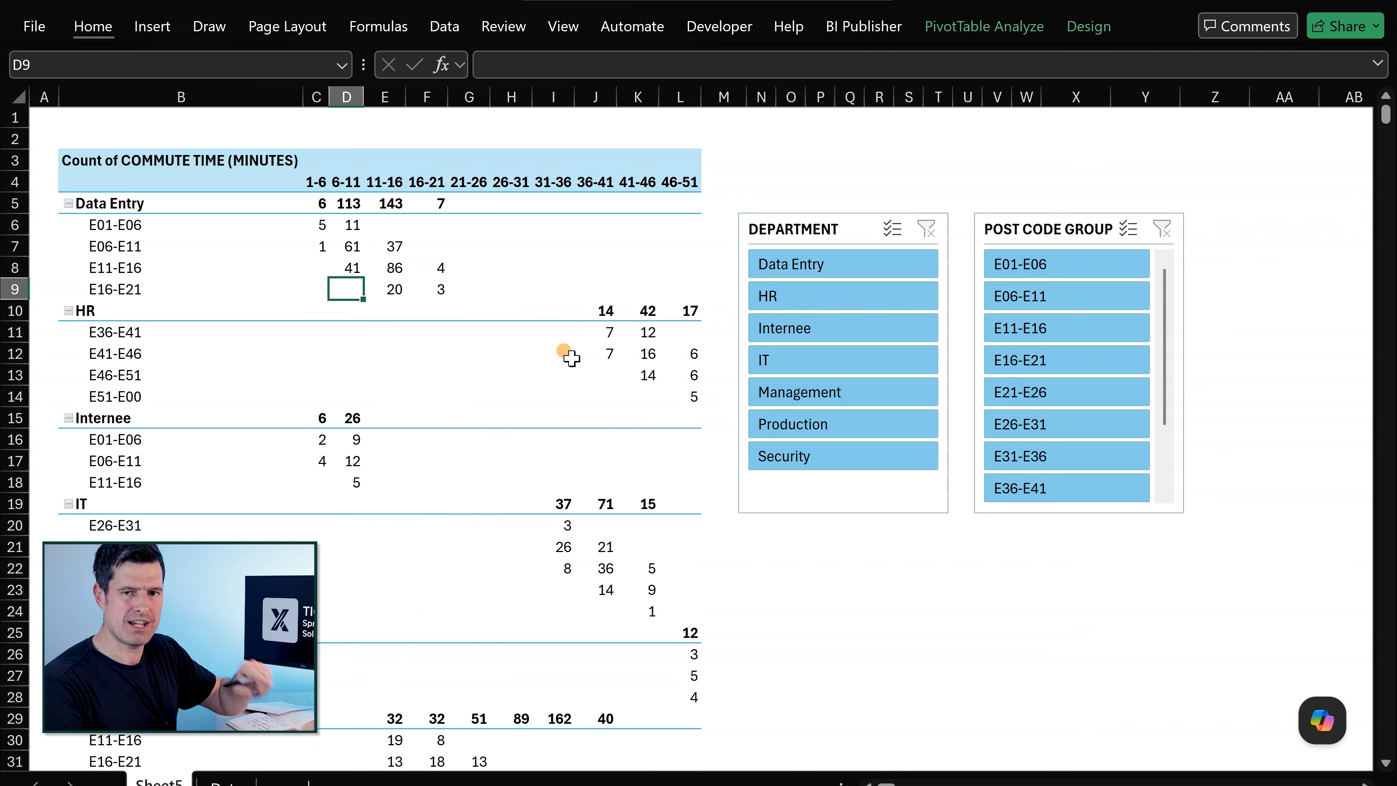
click(348, 375)
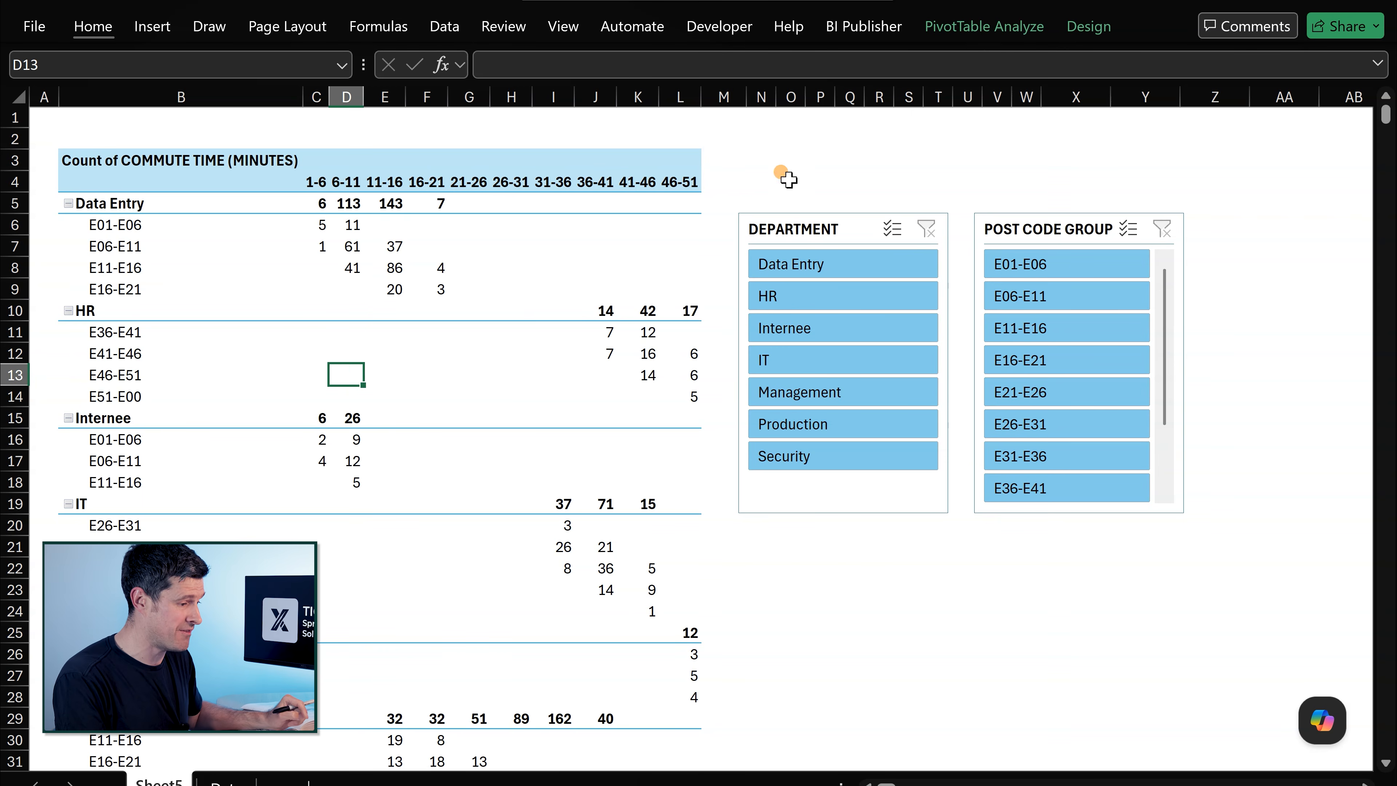
Step: Apply the light blue PivotTable style with shaded department rows, an outlined header and a vertical line beside the row labels
click(1071, 28)
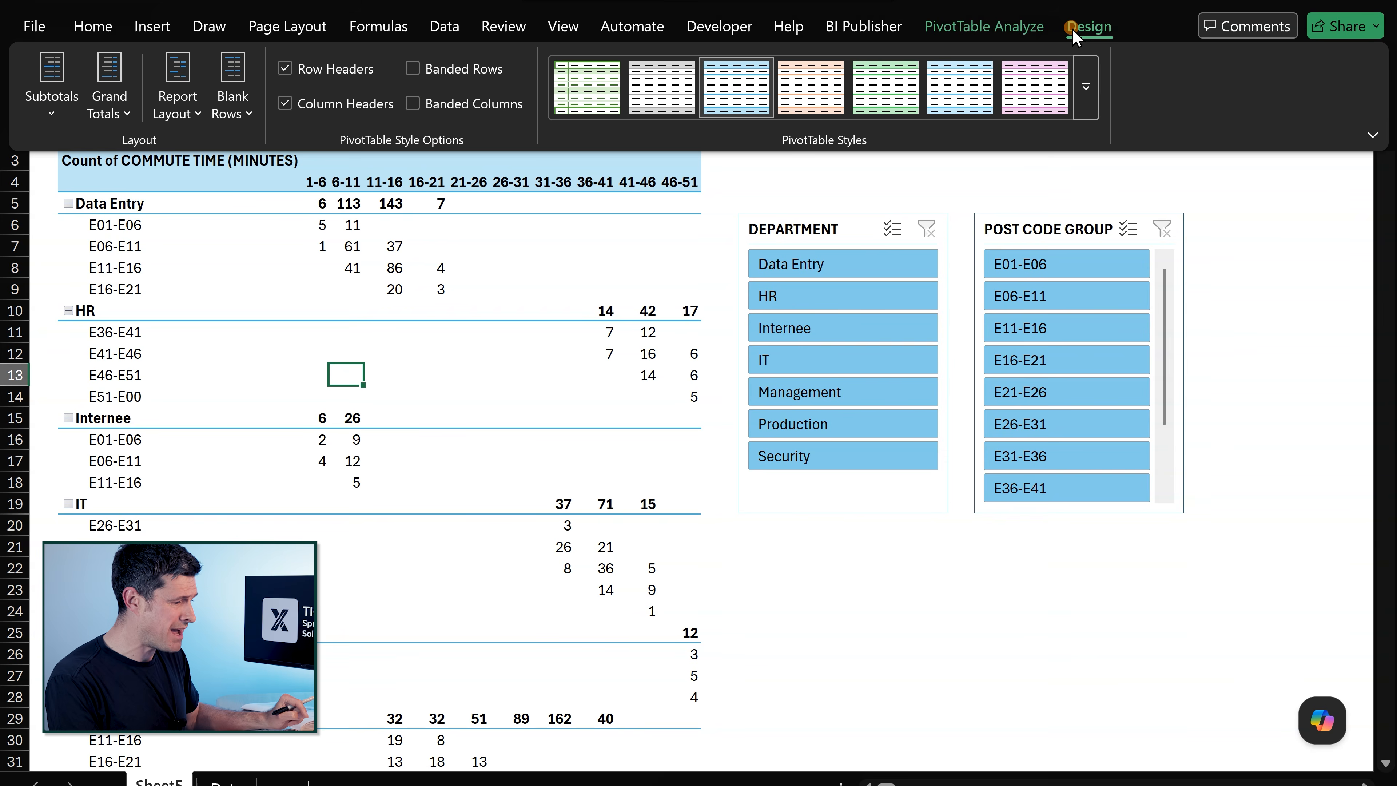
click(1086, 86)
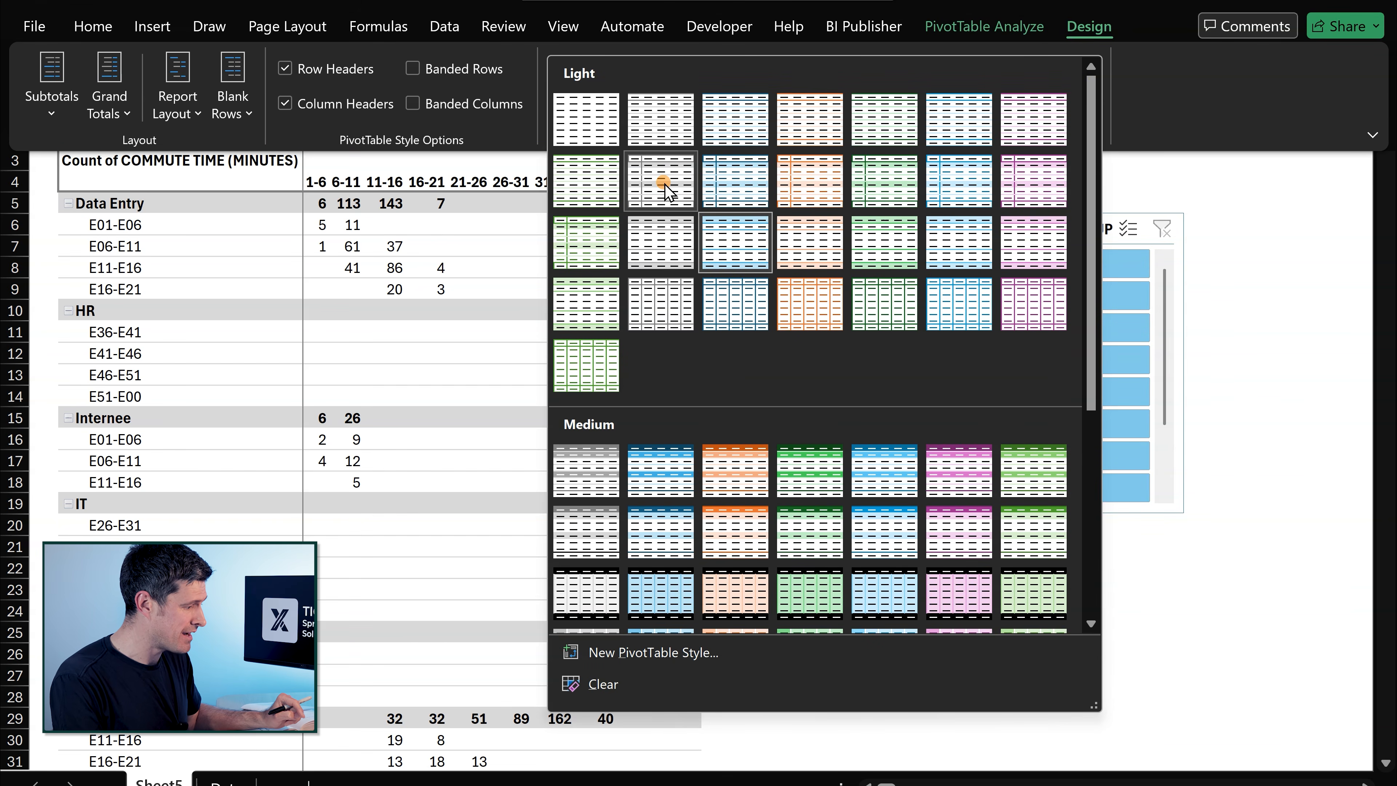
click(723, 190)
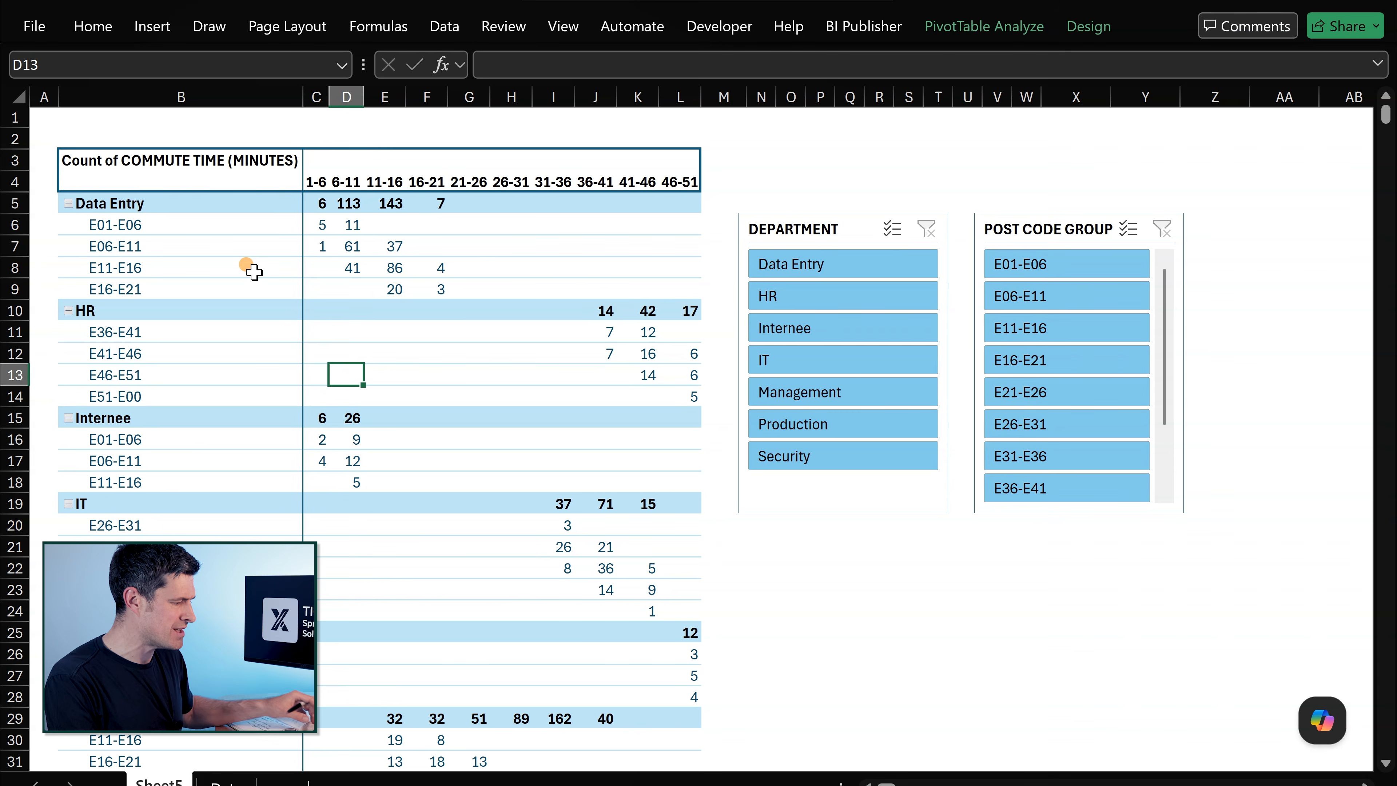
click(257, 260)
key(Right)
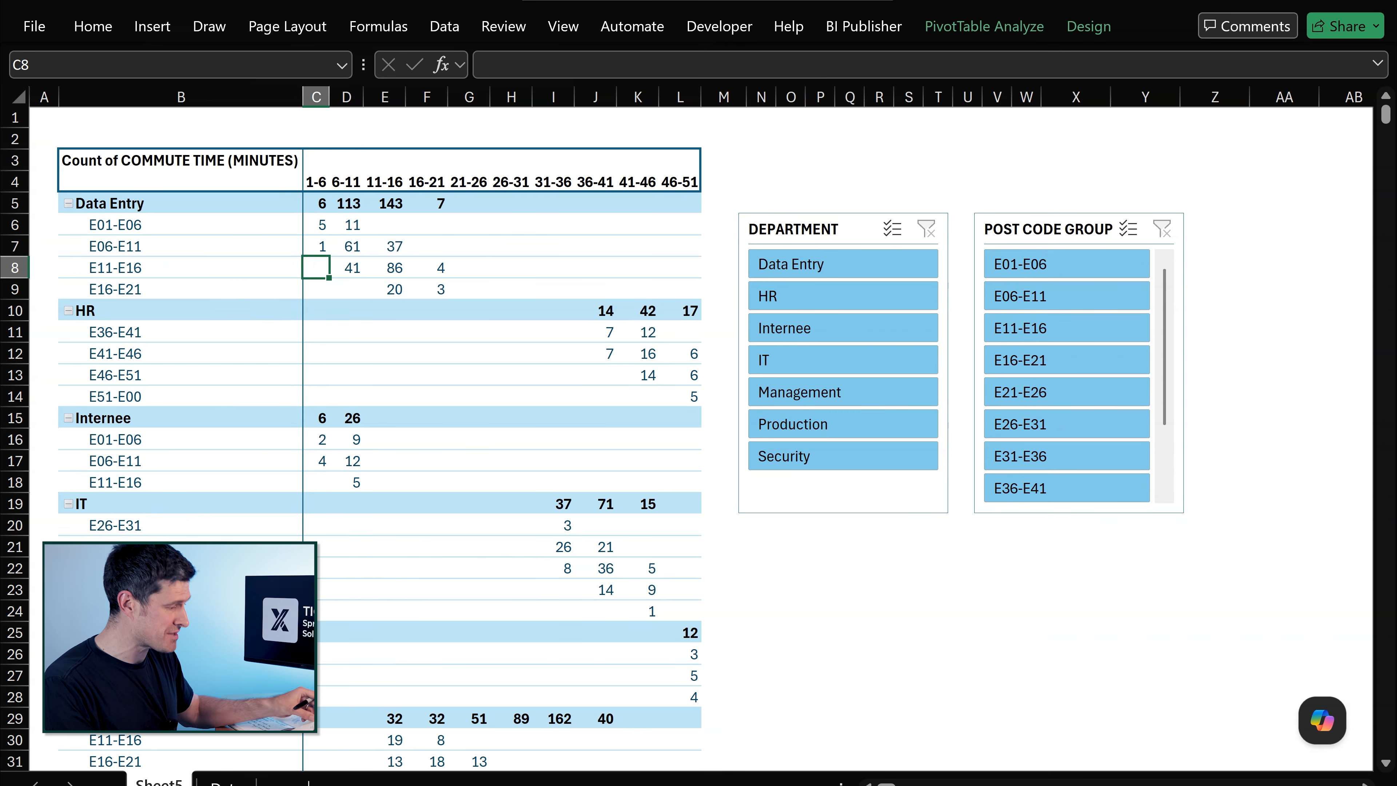
key(Right)
key(Right)
key(Right)
key(Right)
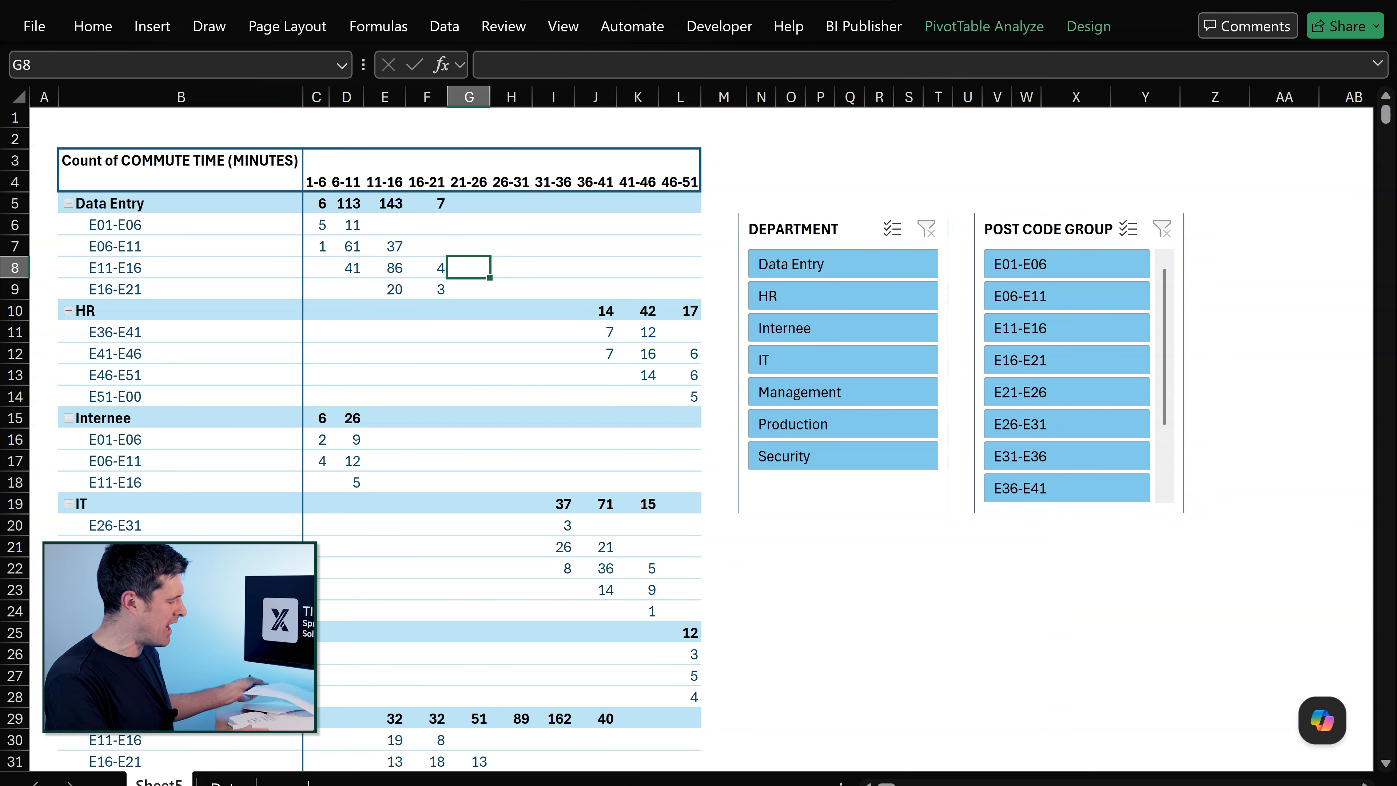
click(248, 179)
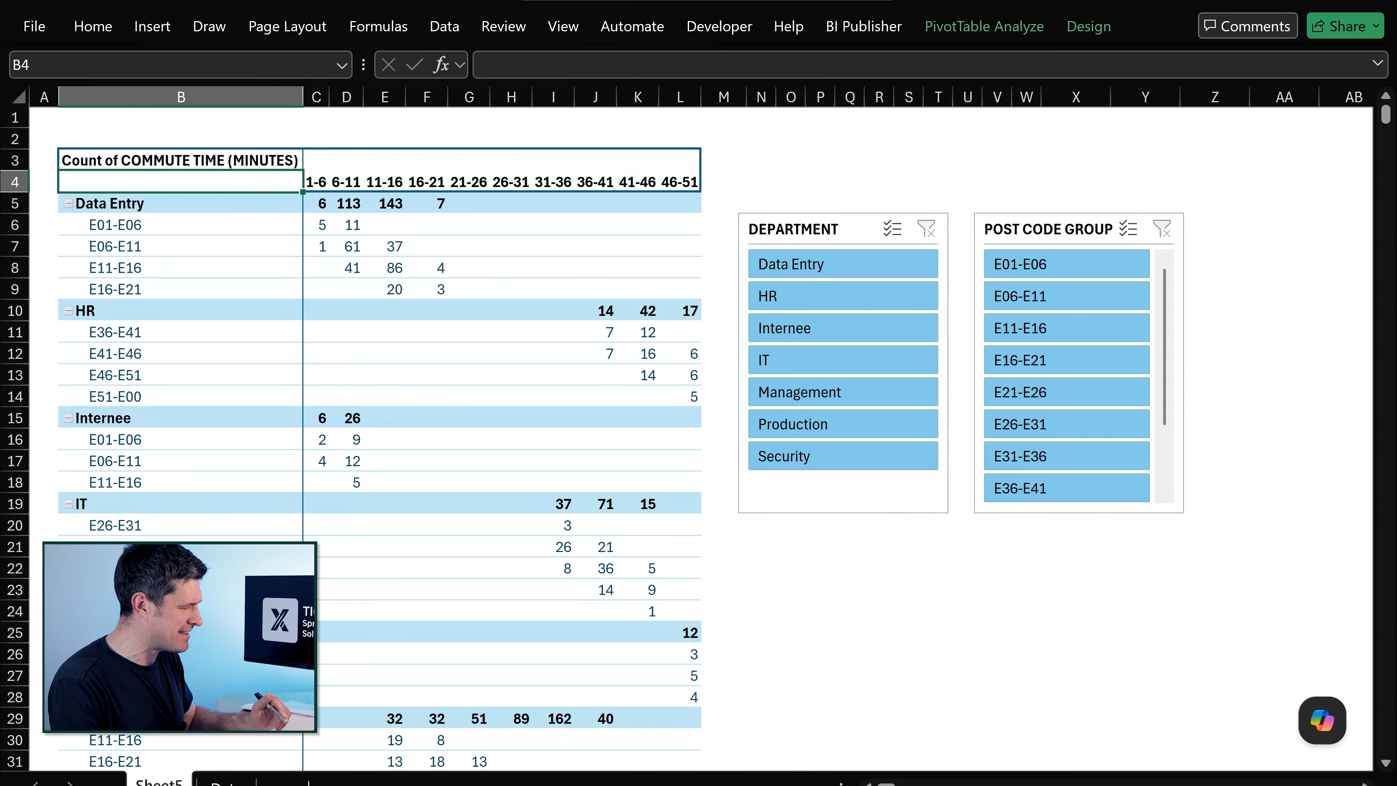
click(241, 159)
drag(357, 190, 357, 190)
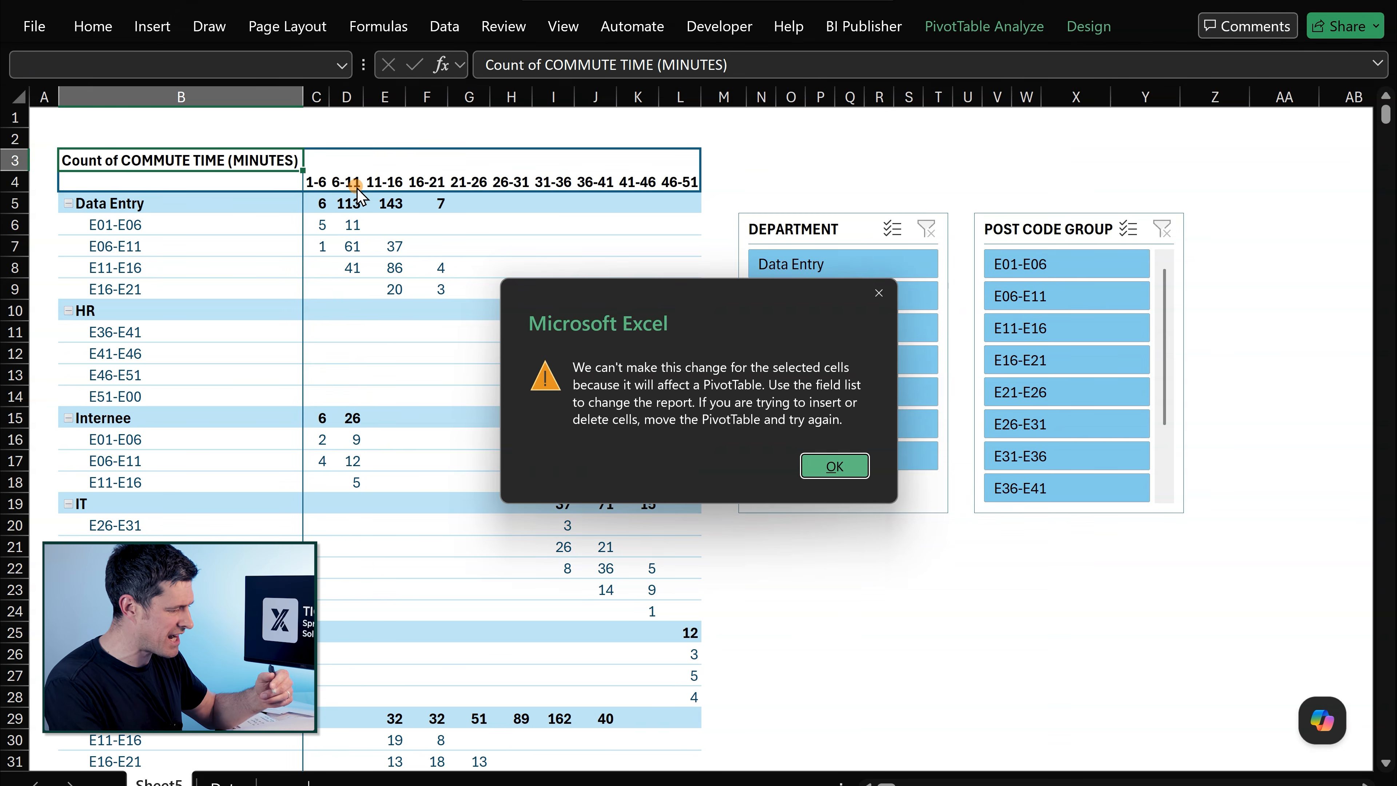
click(837, 465)
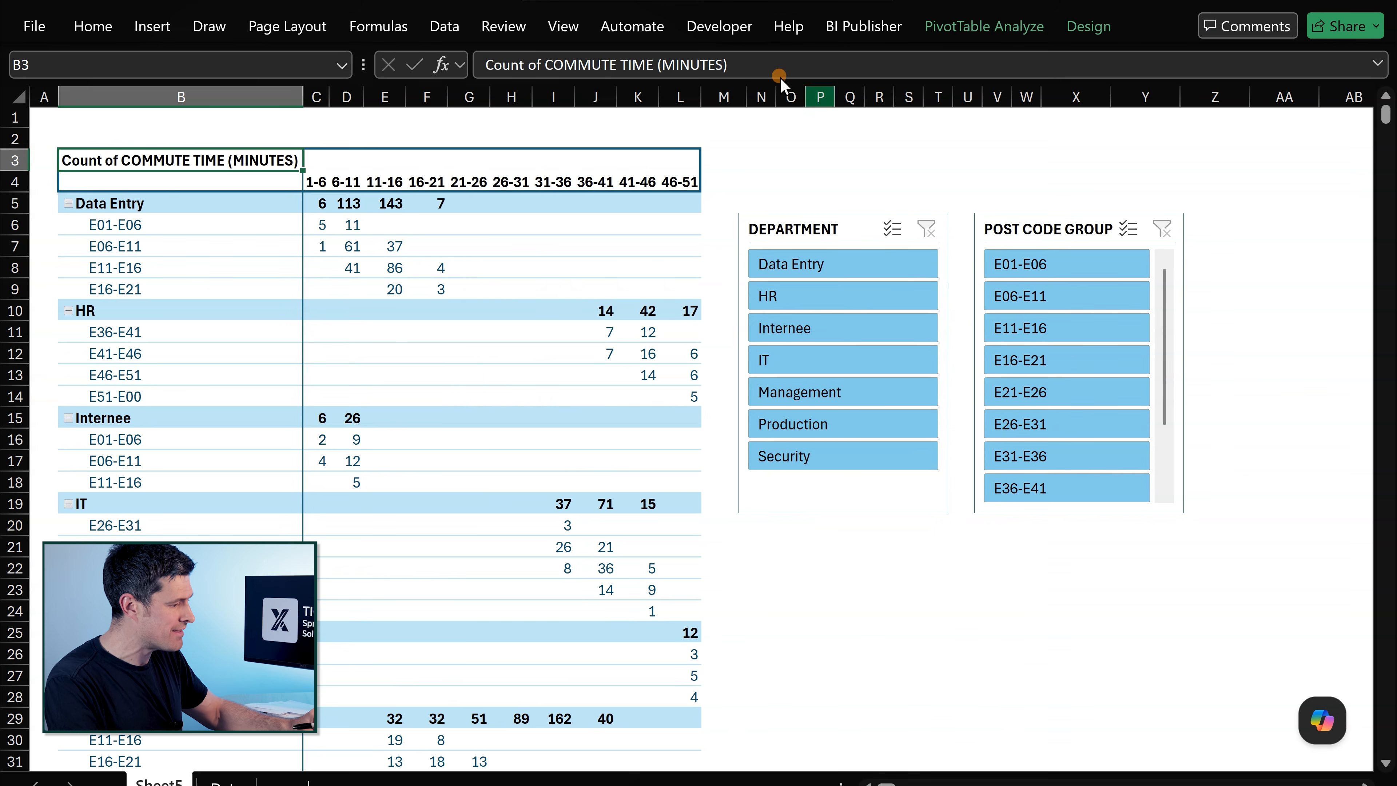
Step: Rename the PivotTable's value heading in cell B3 as COMMUTES TIMES
drag(729, 64, 456, 56)
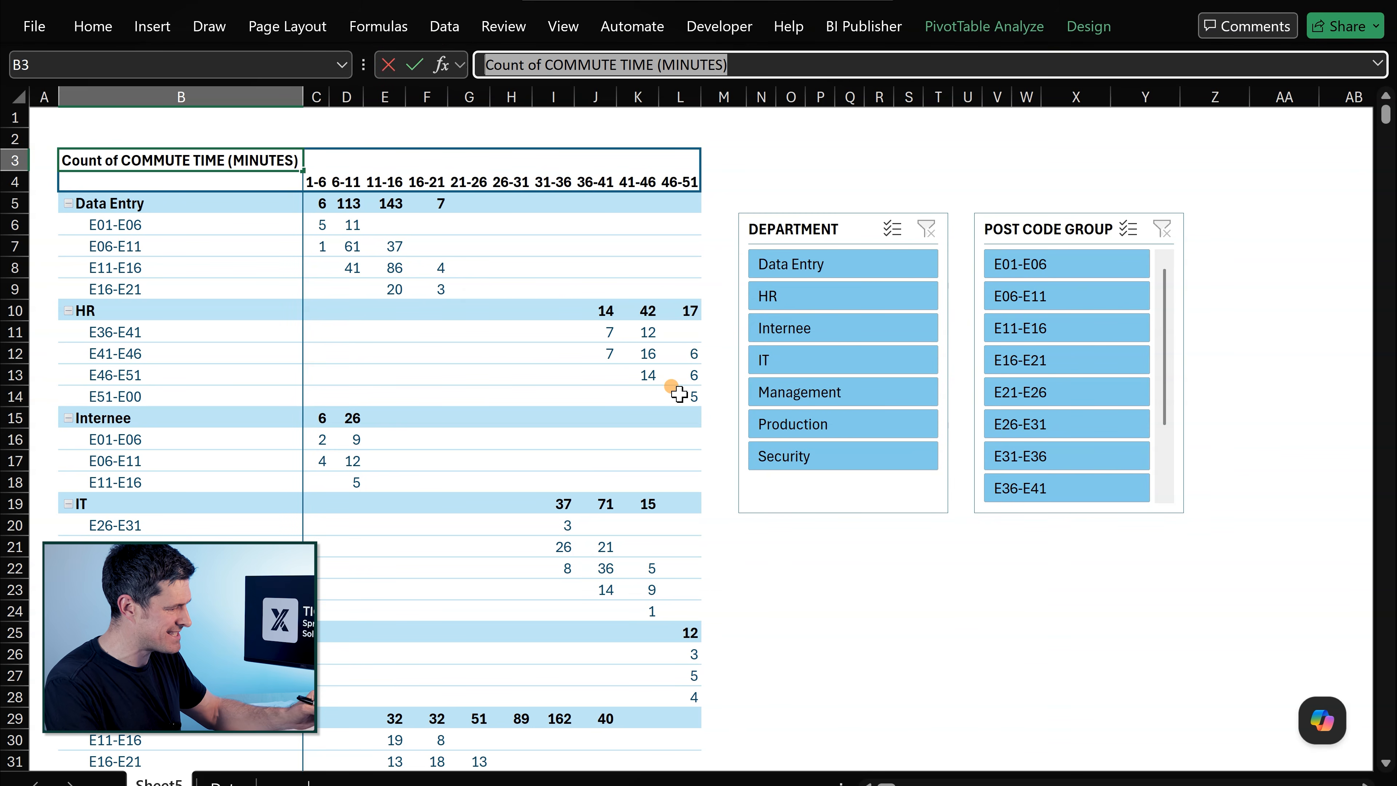
text(COM)
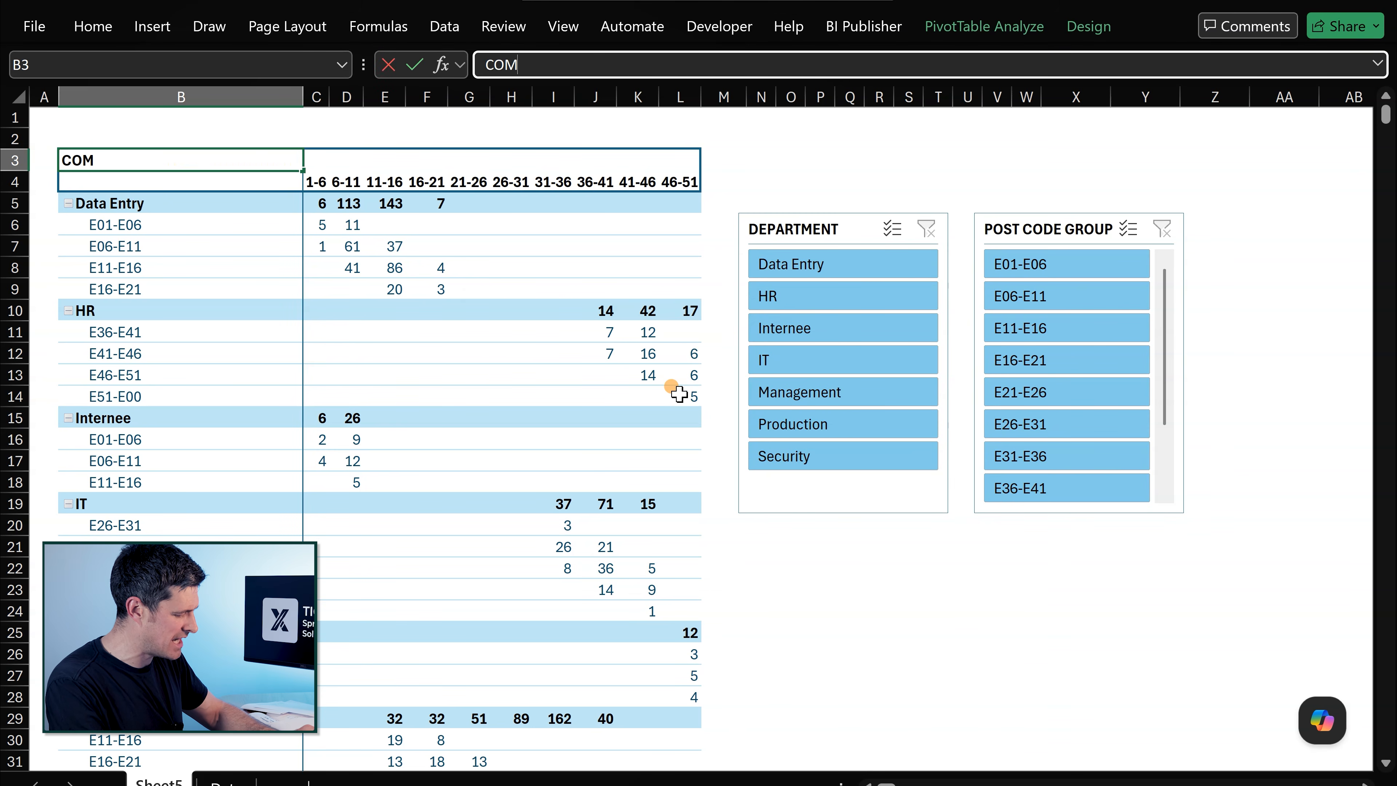
text(MUTES TIMES)
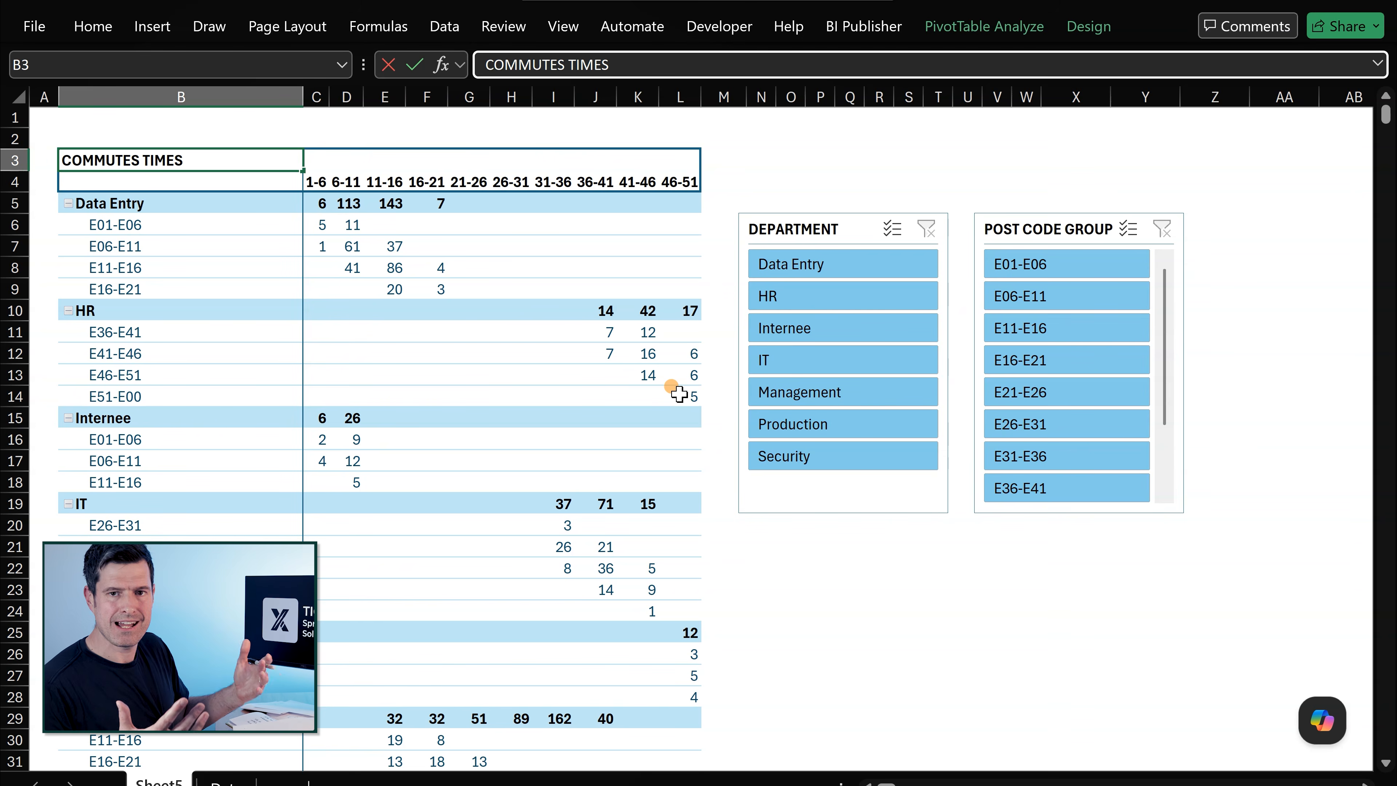
key(Return)
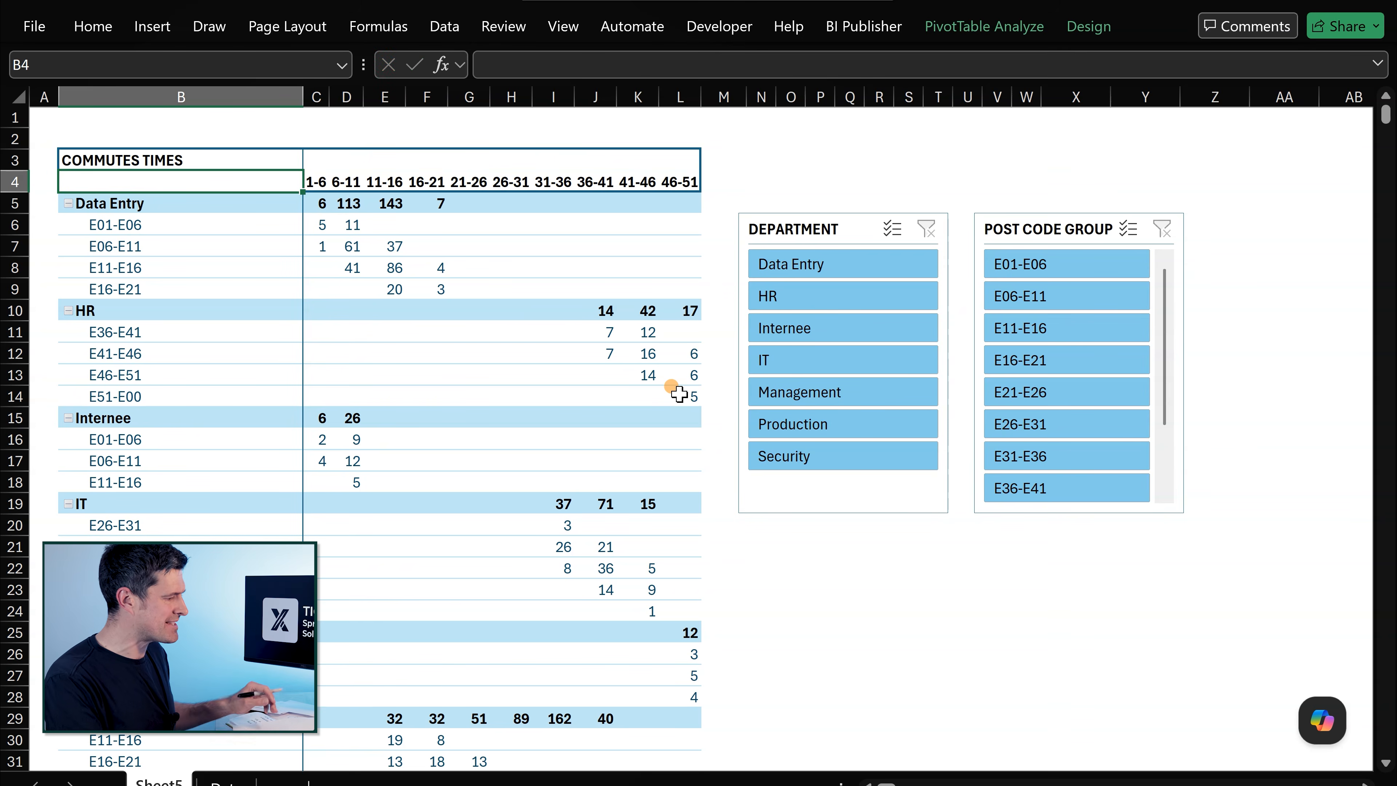
Step: Correct the heading in cell B3 to read COMMUTE TIMES
click(178, 160)
click(556, 69)
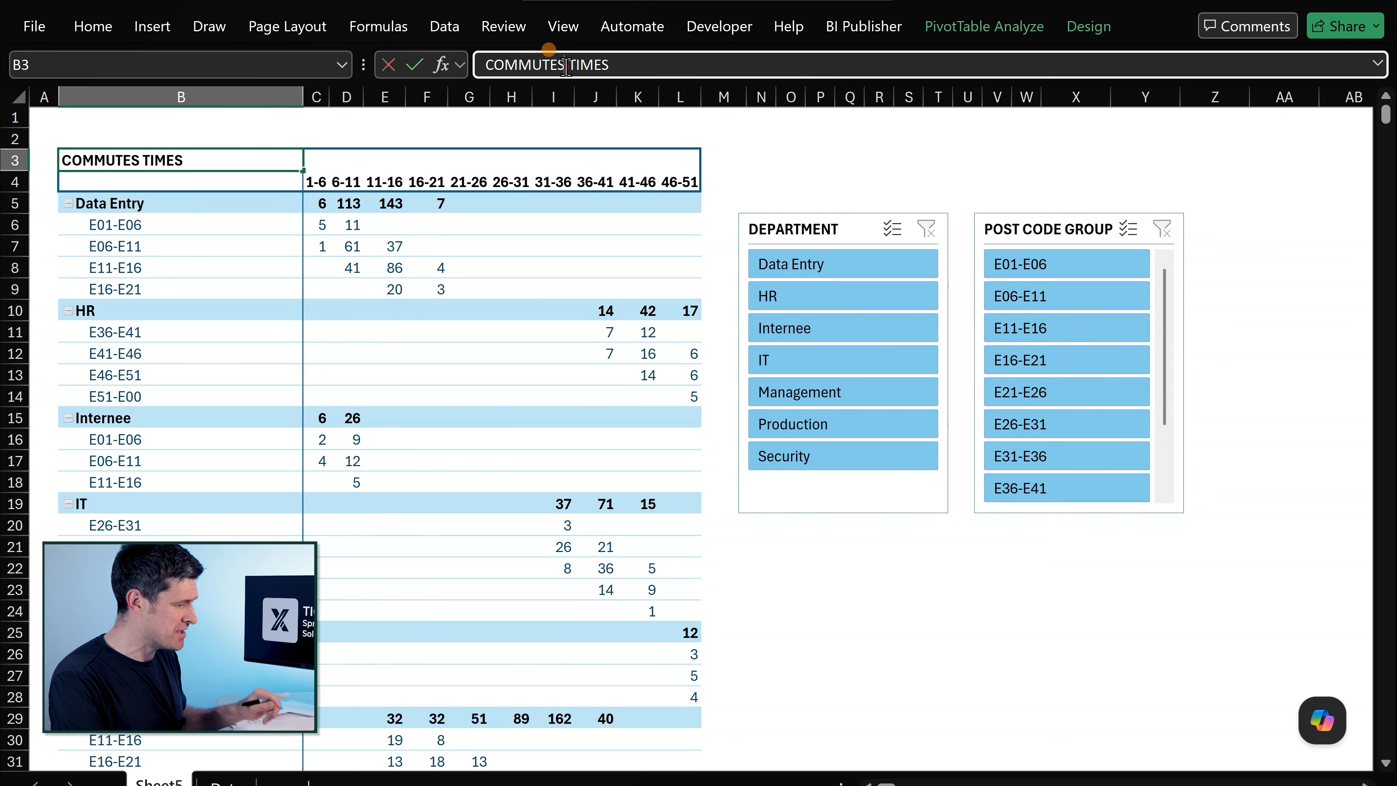
key(BackSpace)
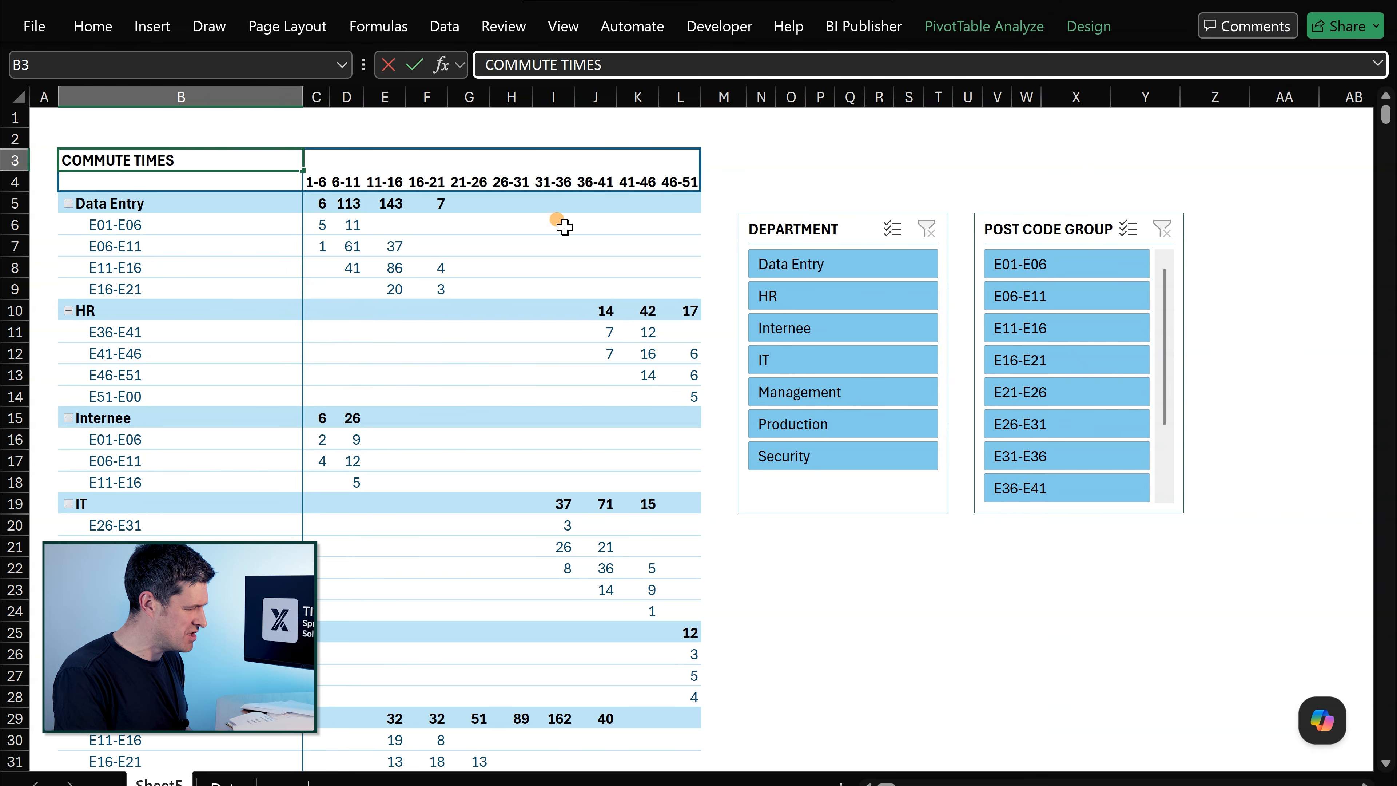
Step: Show the underlying records for the Data Entry, E11-E16, 11-16 minute value in a new detail sheet
click(394, 269)
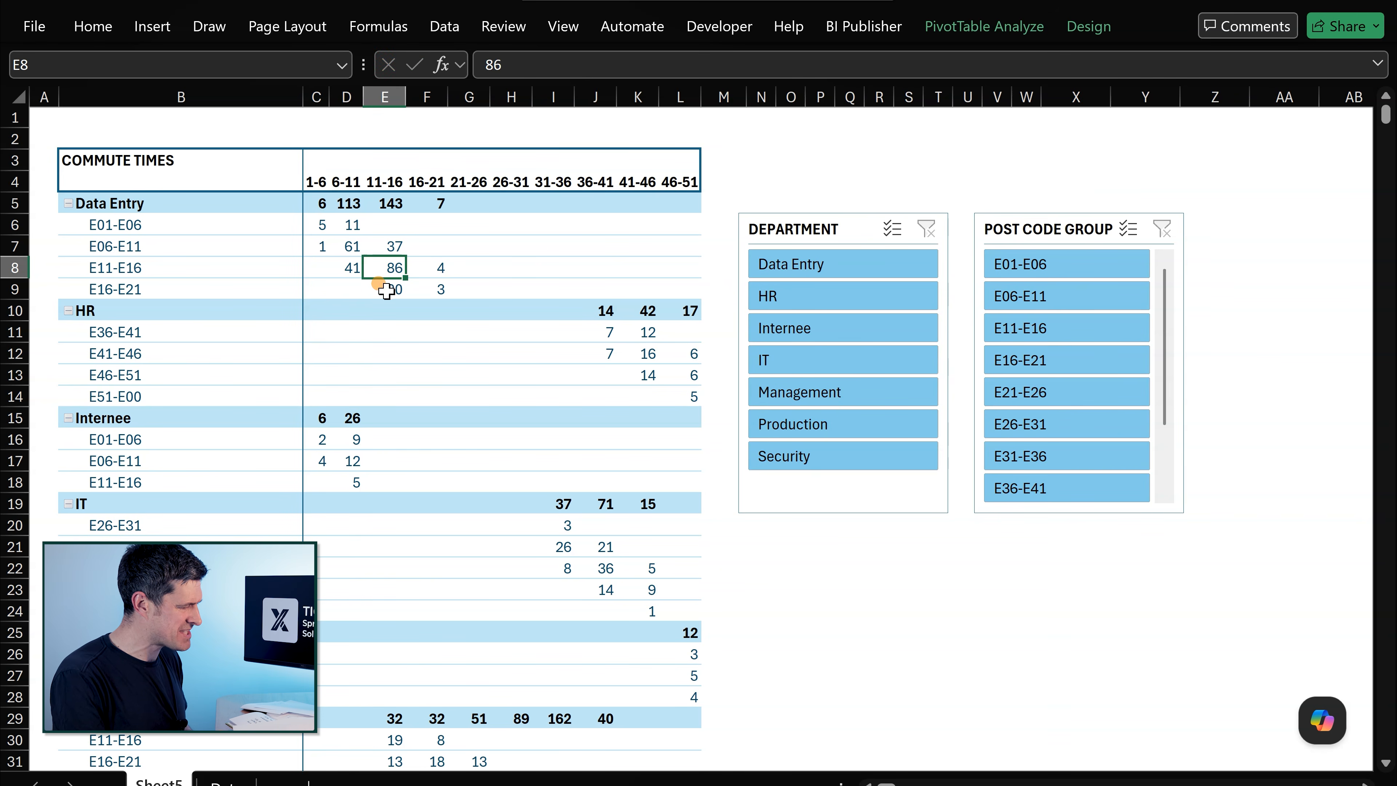
right_click(380, 267)
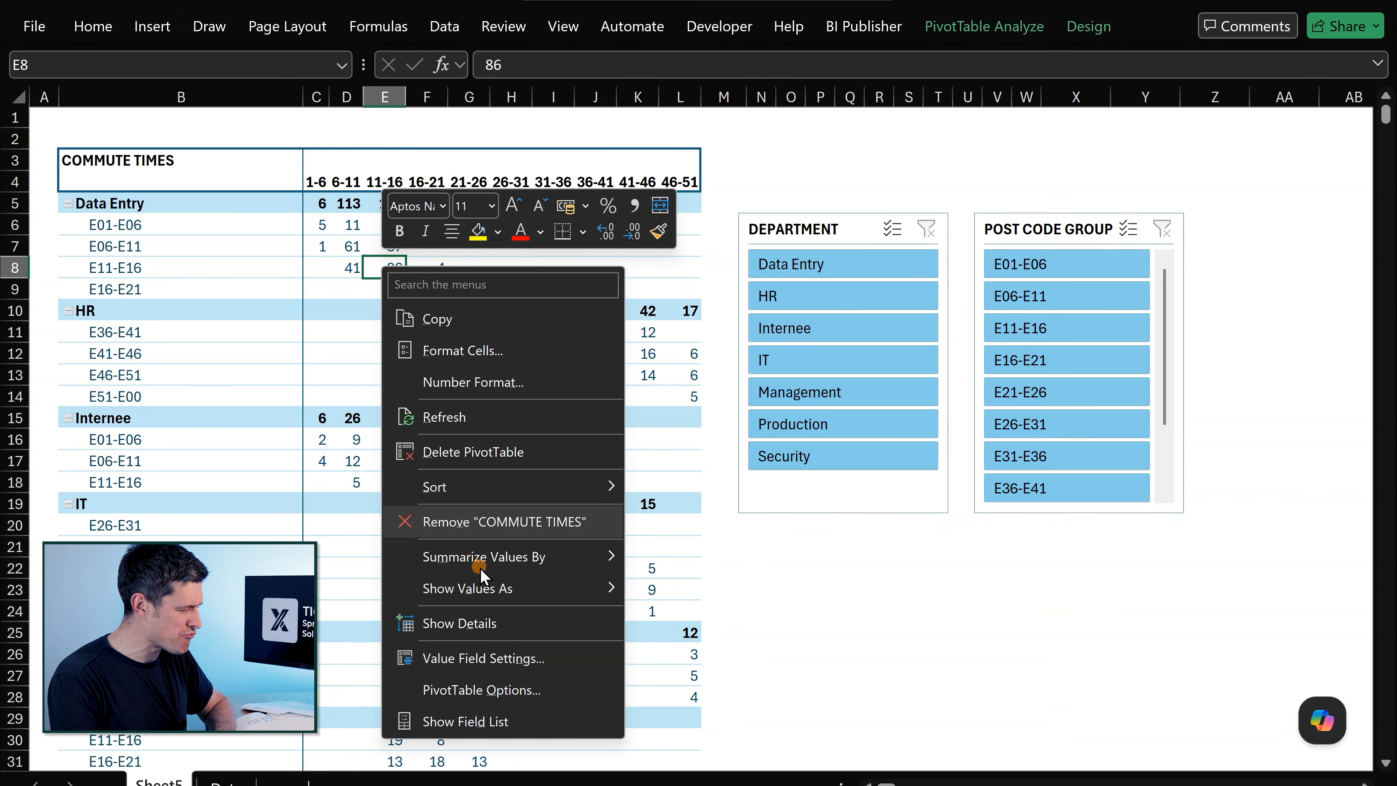
click(537, 624)
click(358, 442)
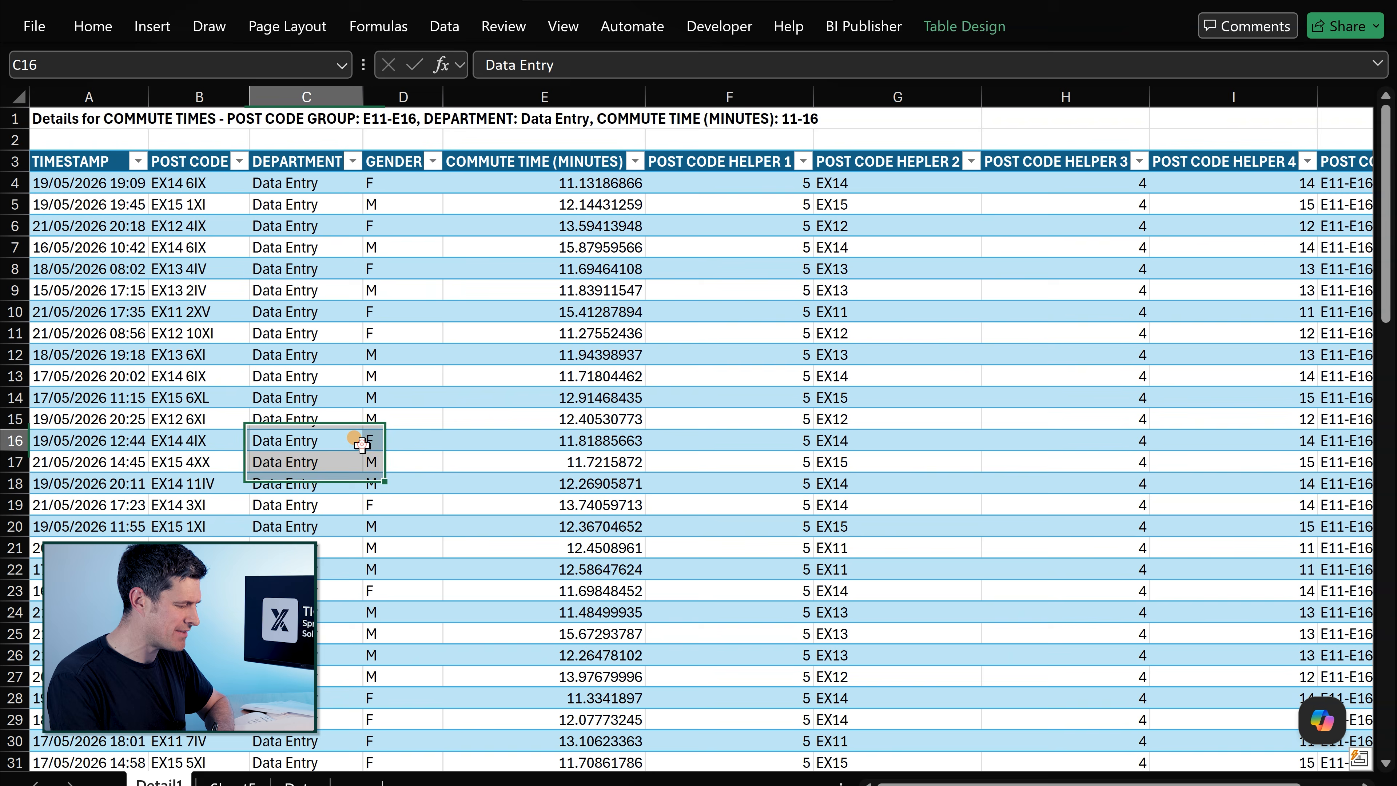